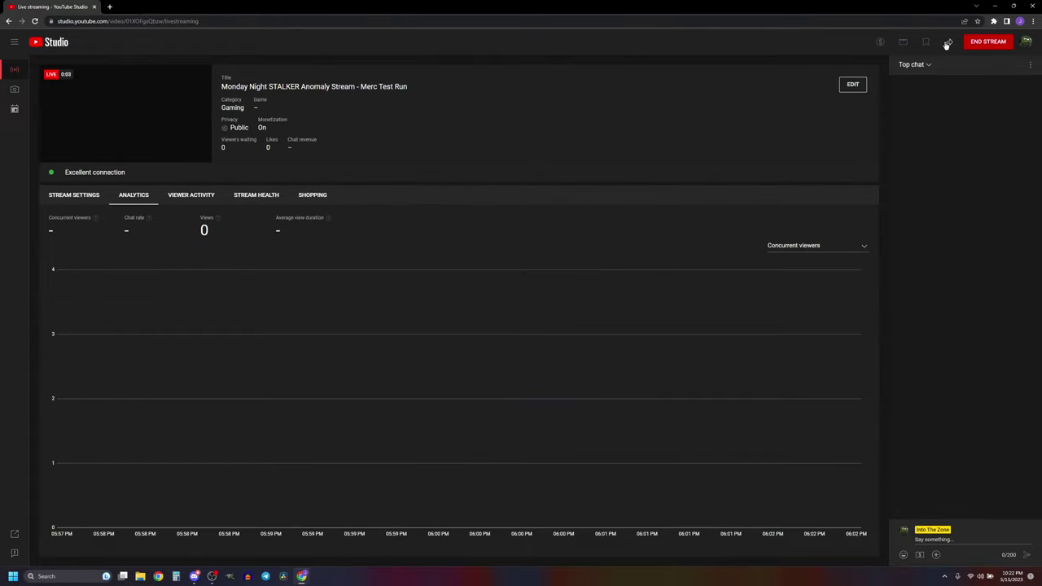
Copy the share link of the 'Monday Night STALKER Anomaly Stream - Merc Test Run' livestream.
{"action": "left_click", "coordinate": [947, 43]}
{"action": "left_click", "coordinate": [596, 356]}
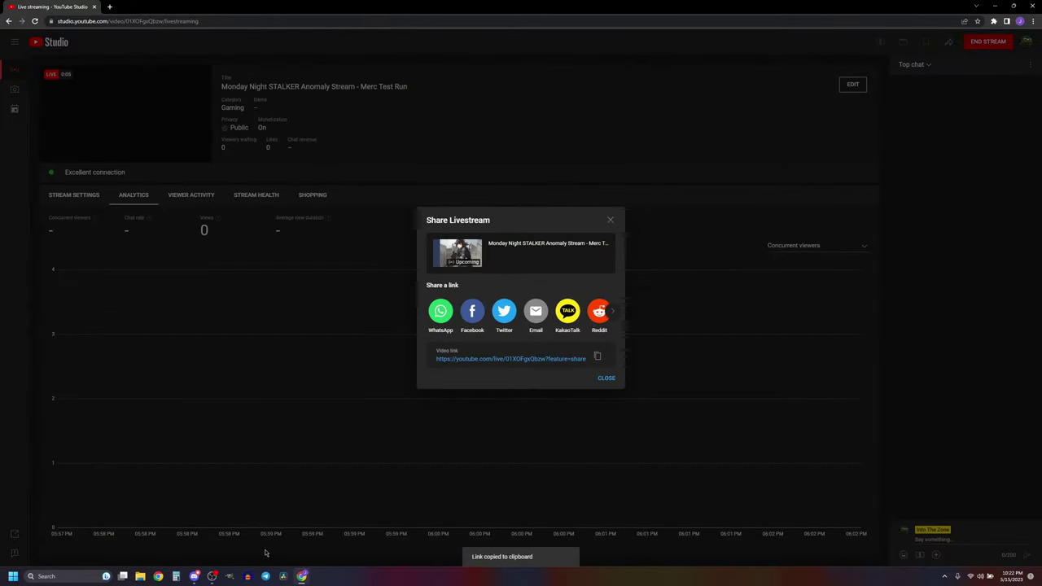
Post the livestream link in Into the FrenZone's #announcements channel.
{"action": "left_click", "coordinate": [194, 576]}
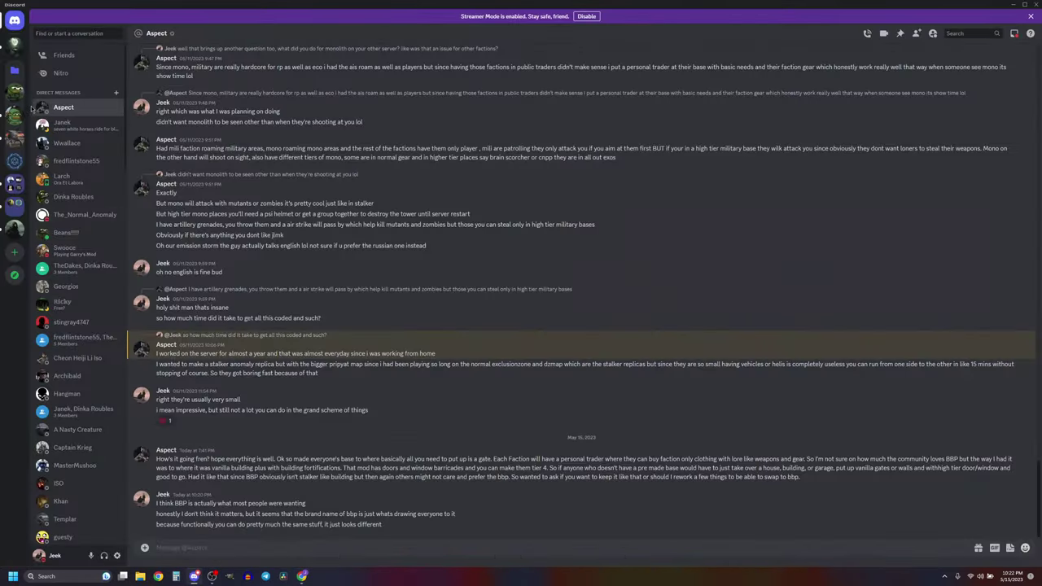
{"action": "left_click", "coordinate": [14, 114]}
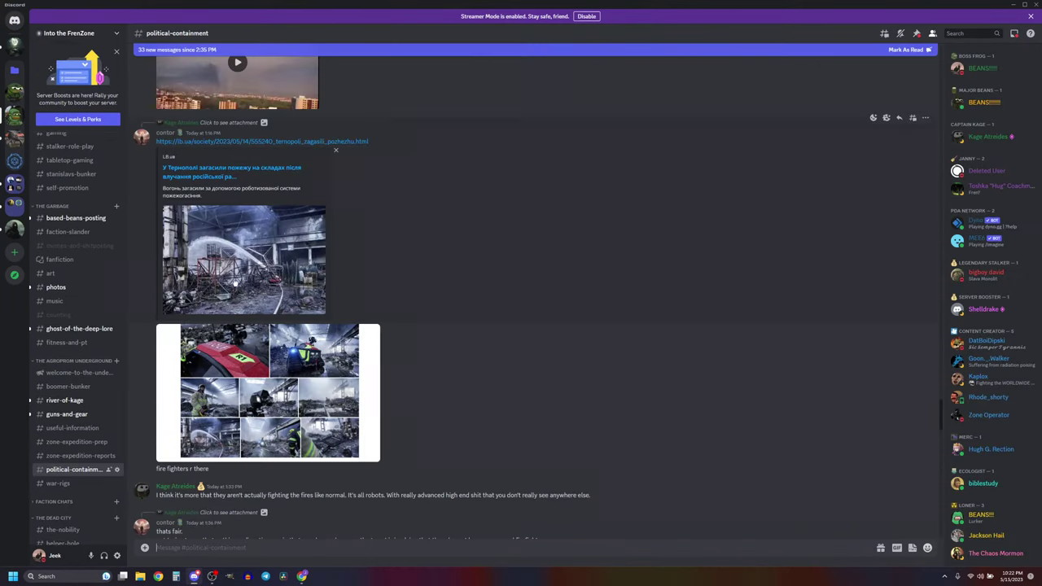
{"action": "scroll", "coordinate": [89, 241], "scroll_direction": "up", "scroll_amount": 2}
{"action": "scroll", "coordinate": [77, 243], "scroll_direction": "up", "scroll_amount": 3}
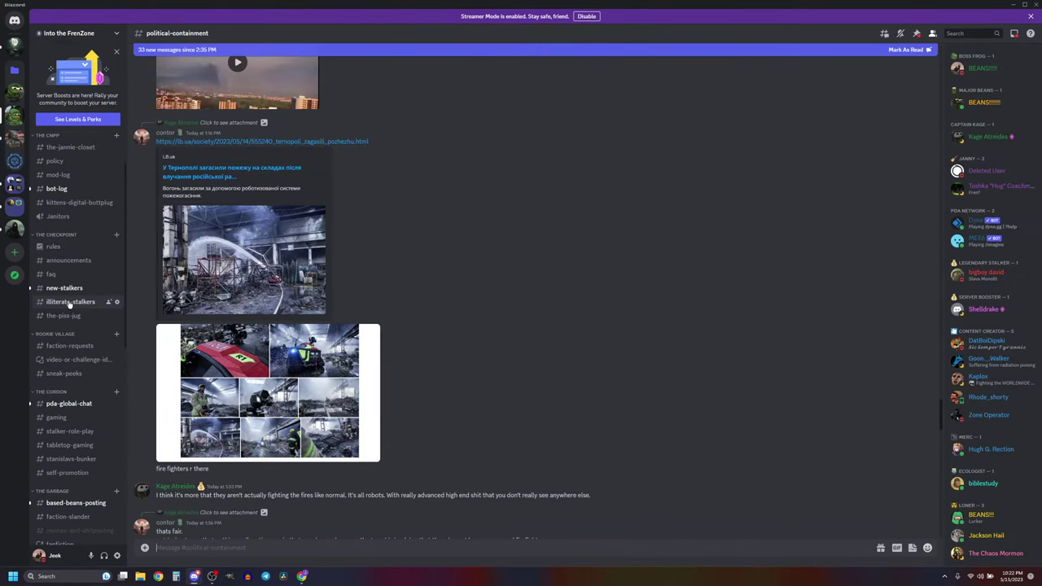
{"action": "left_click", "coordinate": [68, 260]}
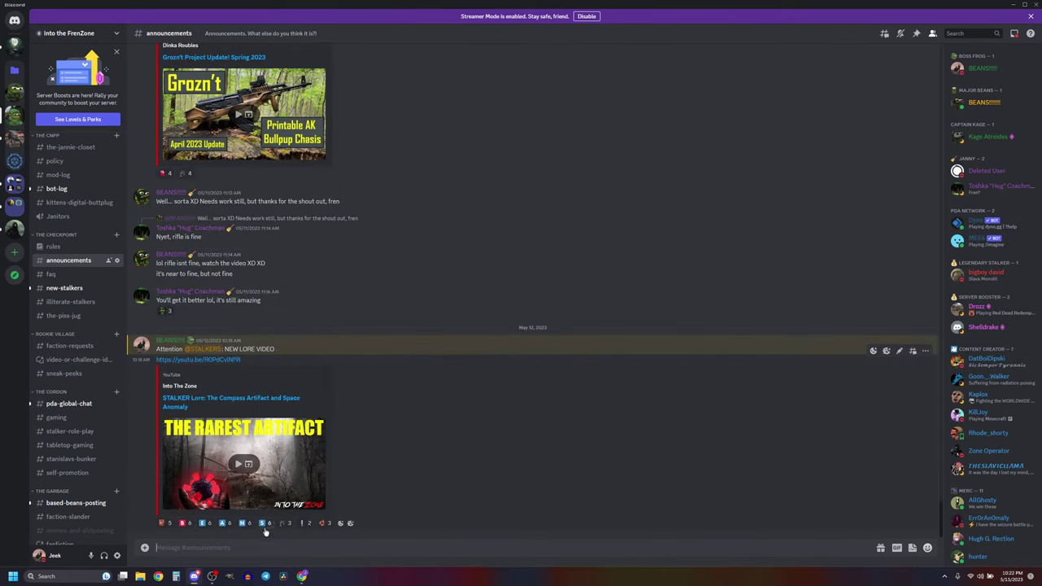
{"action": "key", "text": "ctrl+v"}
{"action": "key", "text": "Return"}
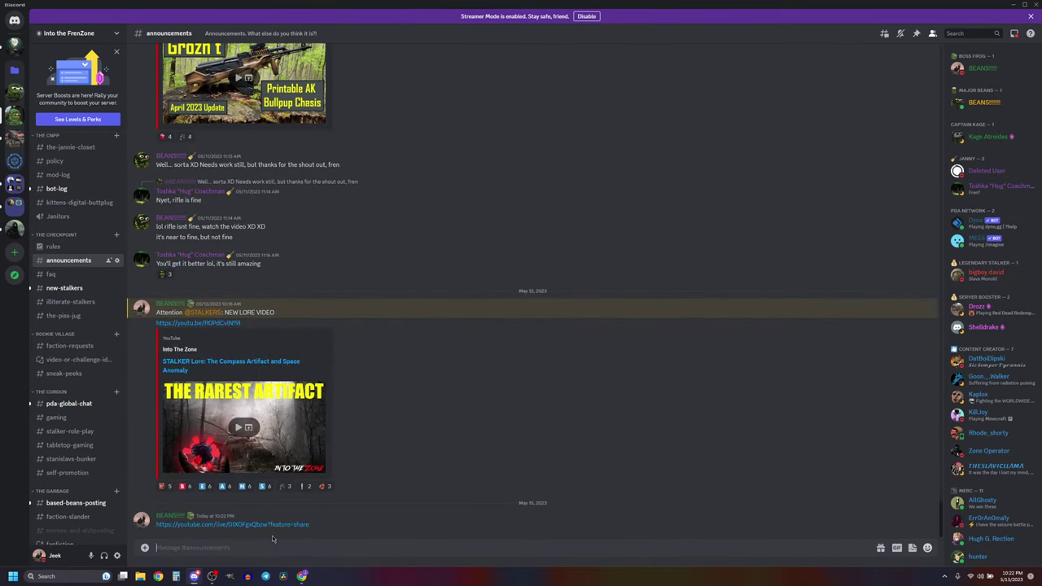
{"action": "type", "text": "WE LIVE"}
{"action": "key", "text": "Return"}
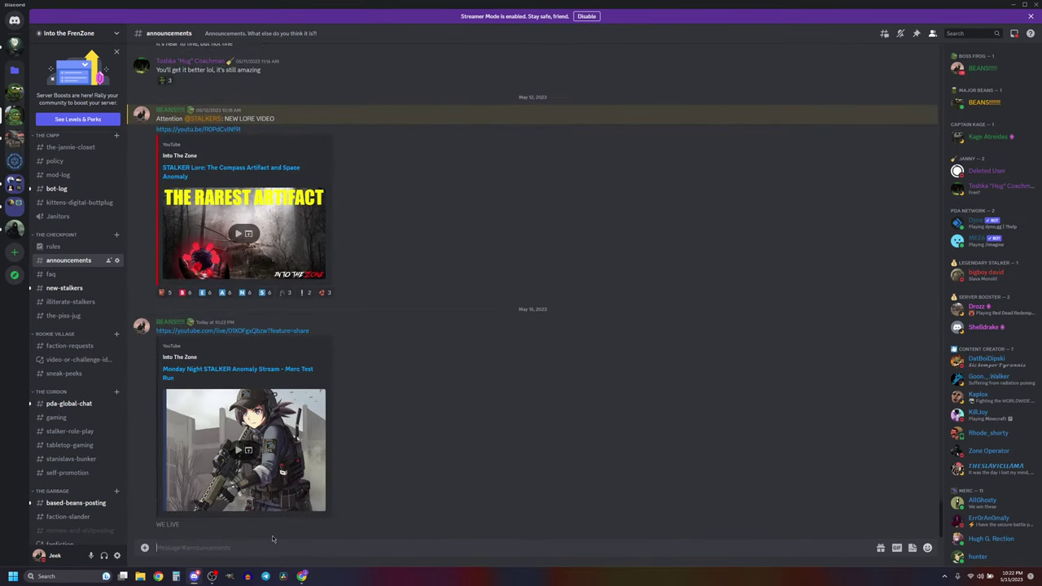
{"action": "type", "text": "@STALK"}
{"action": "key", "text": "Down"}
{"action": "key", "text": "Down"}
{"action": "key", "text": "Down"}
{"action": "key", "text": "Down"}
{"action": "key", "text": "Return"}
{"action": "key", "text": "Return"}
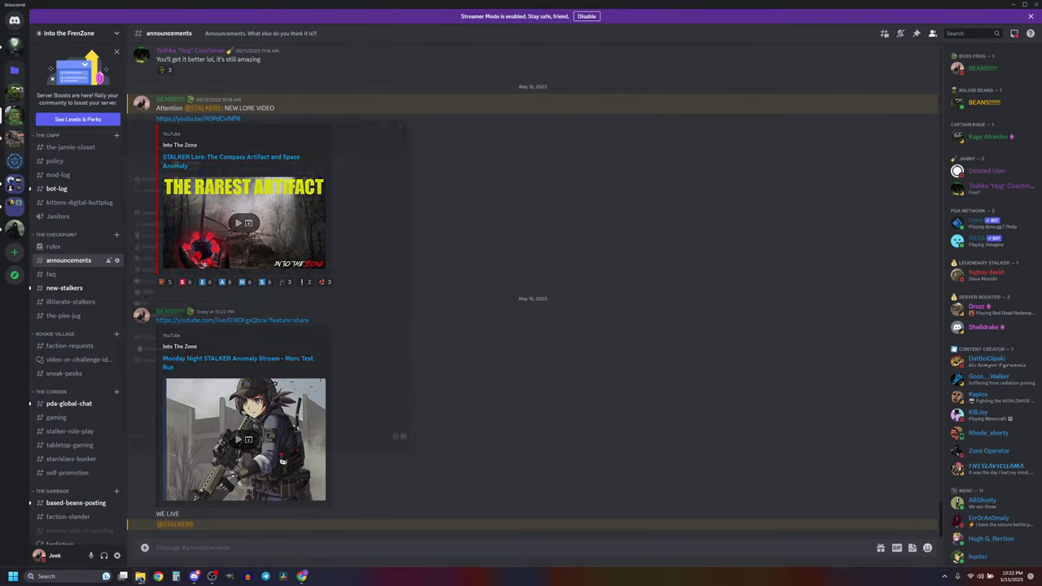
{"action": "left_click", "coordinate": [123, 576]}
{"action": "left_click_drag", "start_coordinate": [277, 101], "coordinate": [481, 163]}
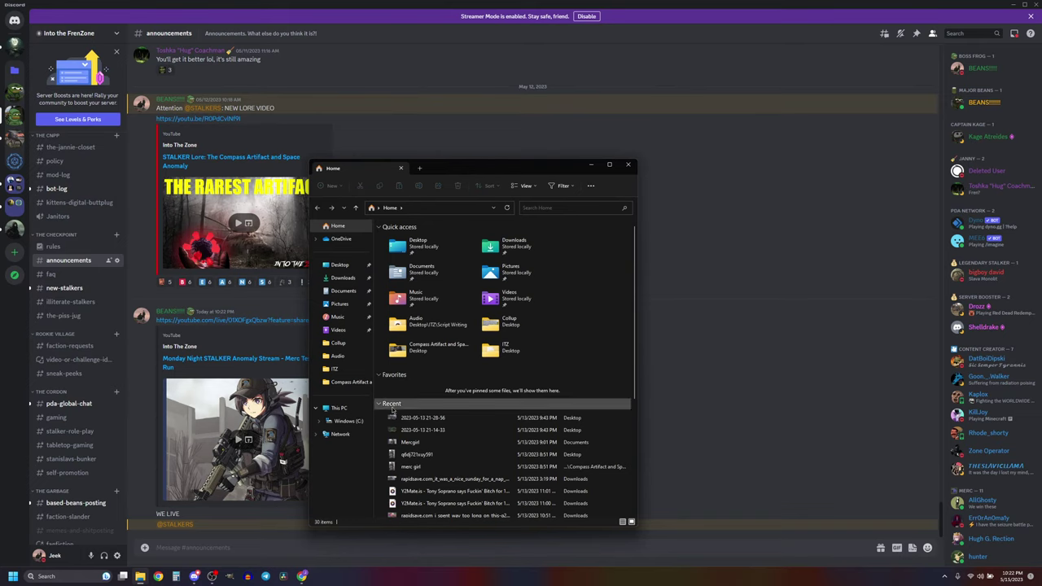
Start Anomaly with AnomalyLauncher from the C:\STALKER Expedition Test folder.
{"action": "left_click", "coordinate": [338, 408]}
{"action": "left_click", "coordinate": [416, 242]}
{"action": "double_click", "coordinate": [417, 241]}
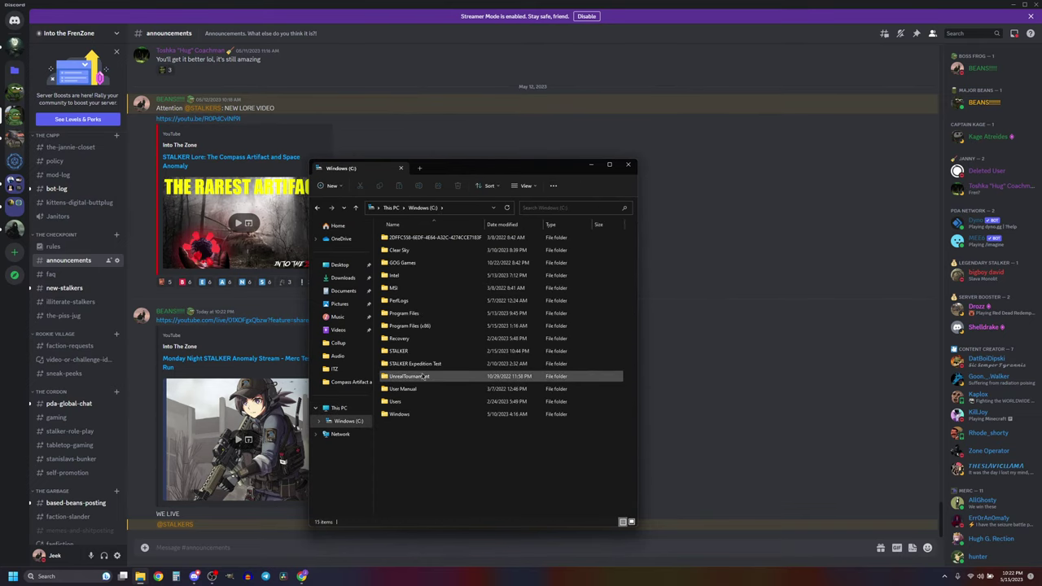
{"action": "double_click", "coordinate": [427, 313]}
{"action": "left_click", "coordinate": [643, 289]}
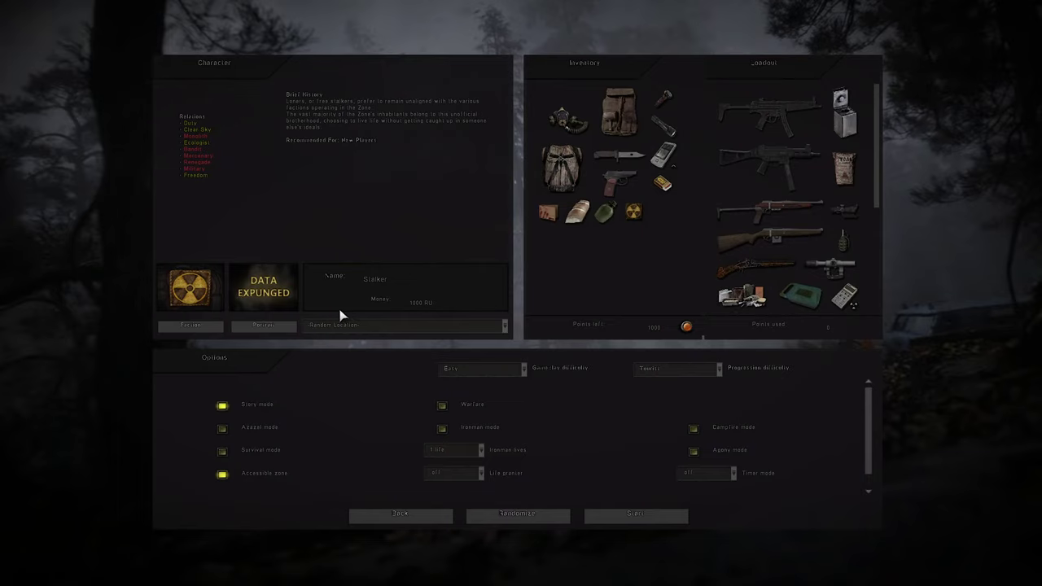
Choose the Mercenary faction and a helmeted portrait for the new character.
{"action": "left_click", "coordinate": [411, 331]}
{"action": "left_click", "coordinate": [165, 330]}
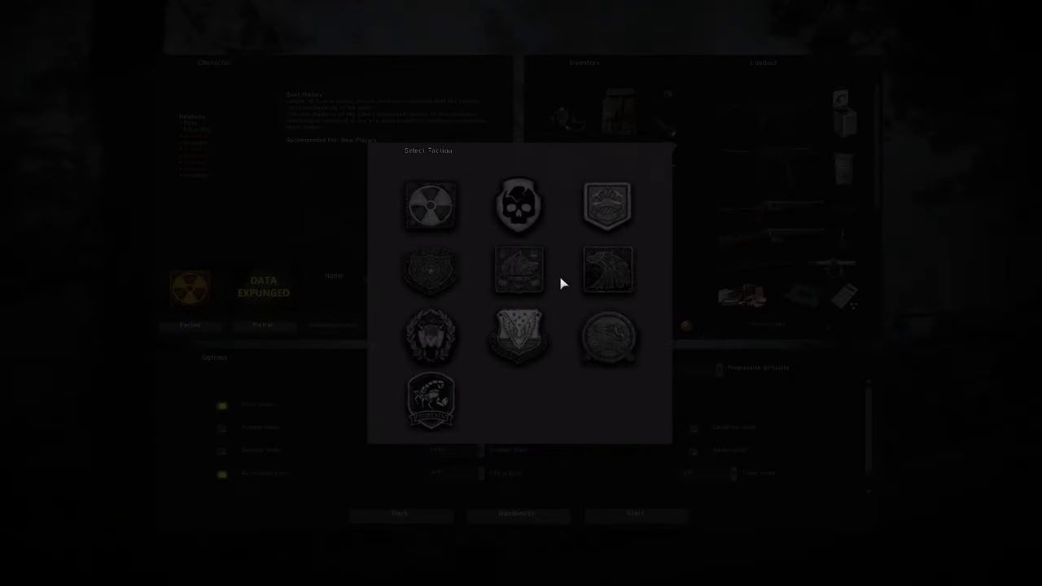
{"action": "left_click", "coordinate": [588, 284]}
{"action": "left_click", "coordinate": [274, 330]}
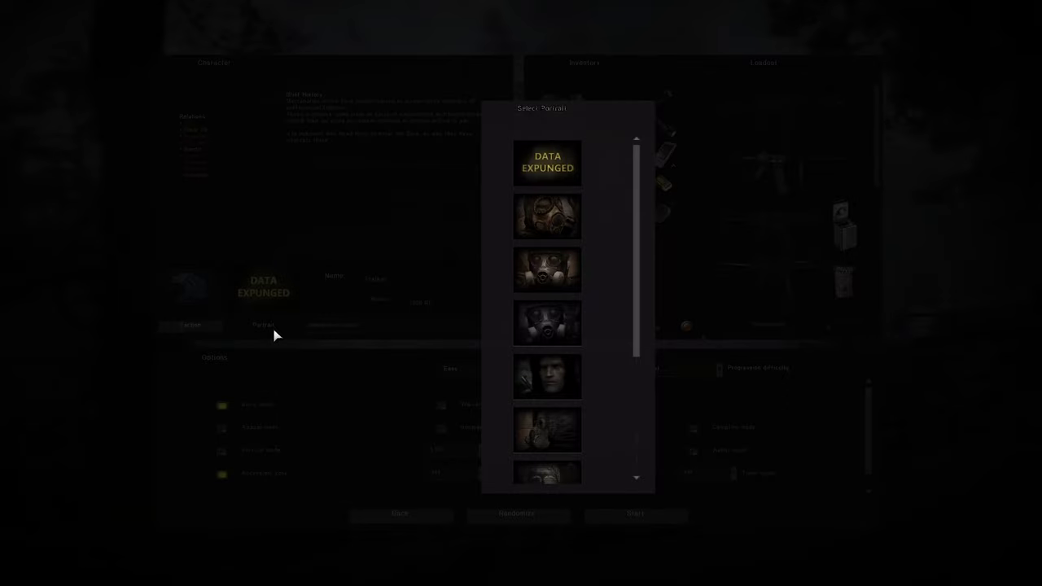
{"action": "scroll", "coordinate": [572, 353], "scroll_direction": "down", "scroll_amount": 5}
{"action": "left_click", "coordinate": [572, 355]}
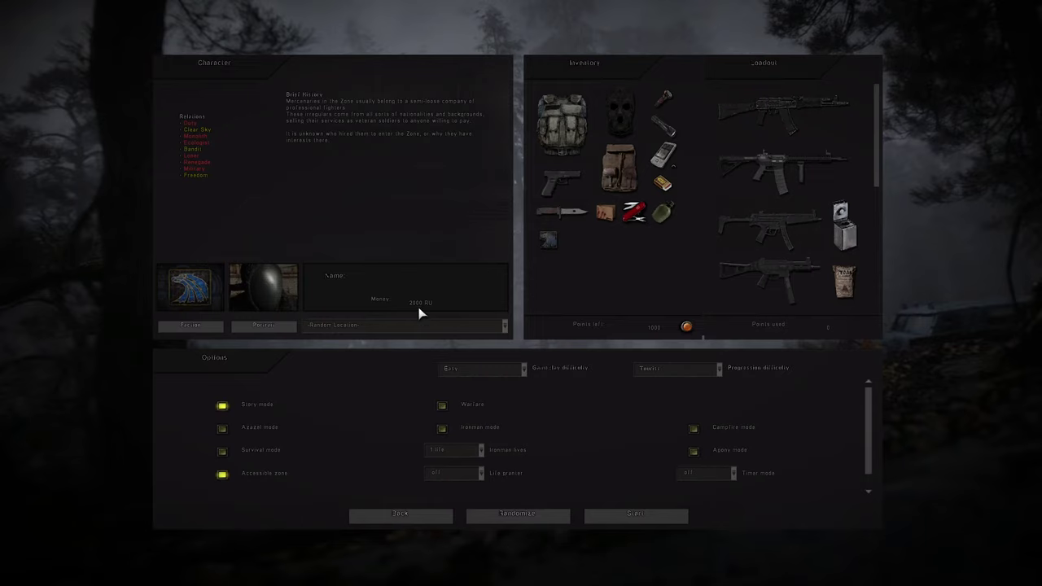
{"action": "key", "text": "super"}
Enter 'Boris' in the character's Name field.
{"action": "key", "text": "super"}
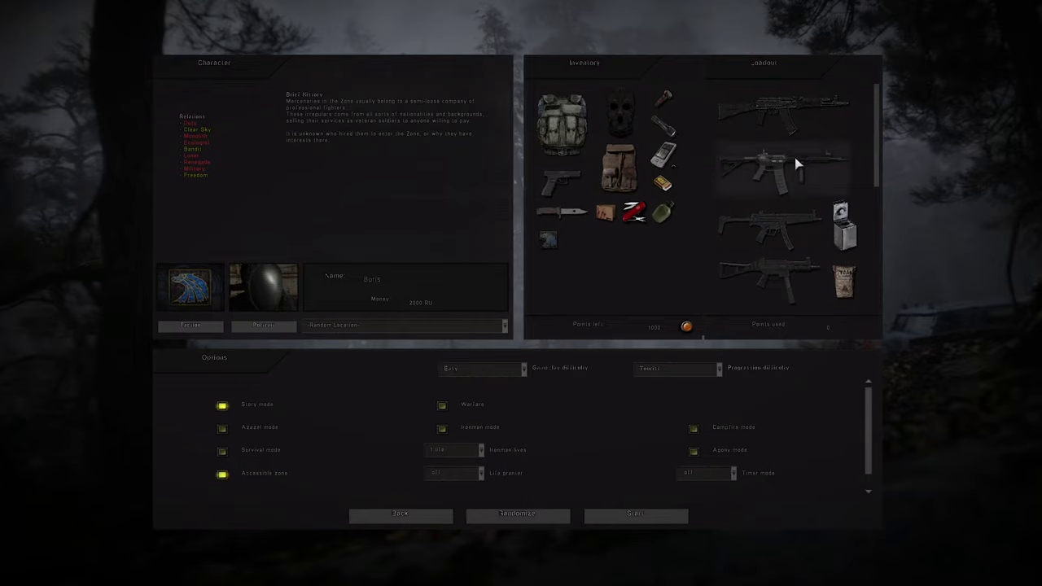
Spend the 1000 loadout points on an AK rifle, two bandages, a medkit and one more item.
{"action": "double_click", "coordinate": [792, 122]}
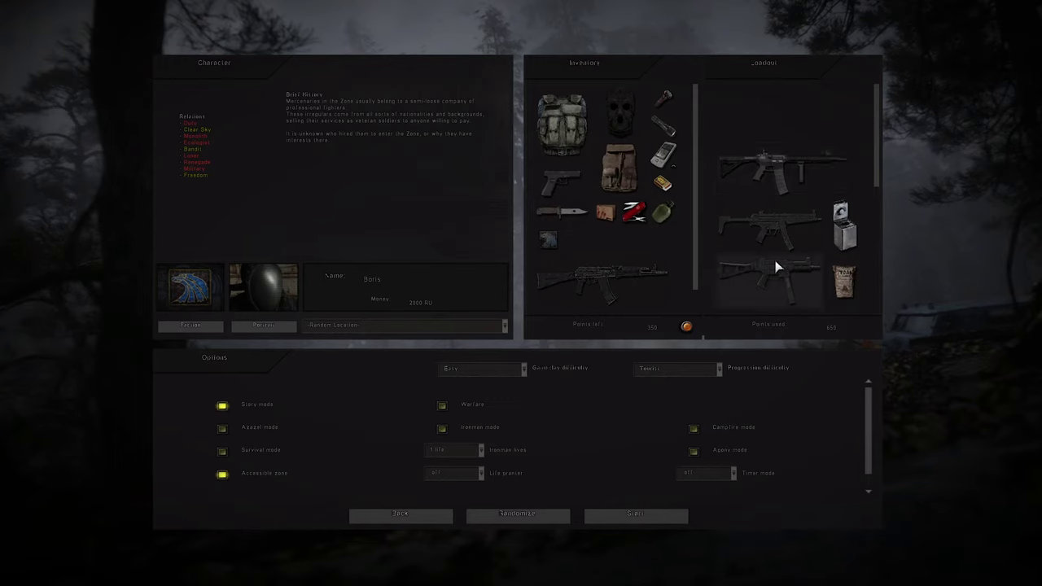
{"action": "scroll", "coordinate": [783, 253], "scroll_direction": "down", "scroll_amount": 5}
{"action": "scroll", "coordinate": [779, 246], "scroll_direction": "down", "scroll_amount": 5}
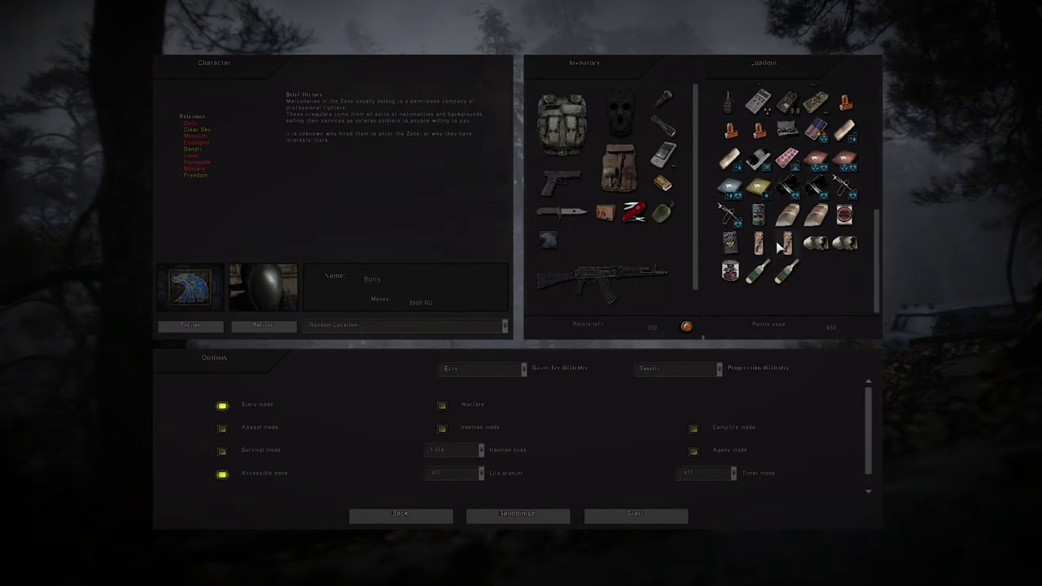
{"action": "double_click", "coordinate": [845, 132]}
{"action": "double_click", "coordinate": [734, 160]}
{"action": "double_click", "coordinate": [839, 162]}
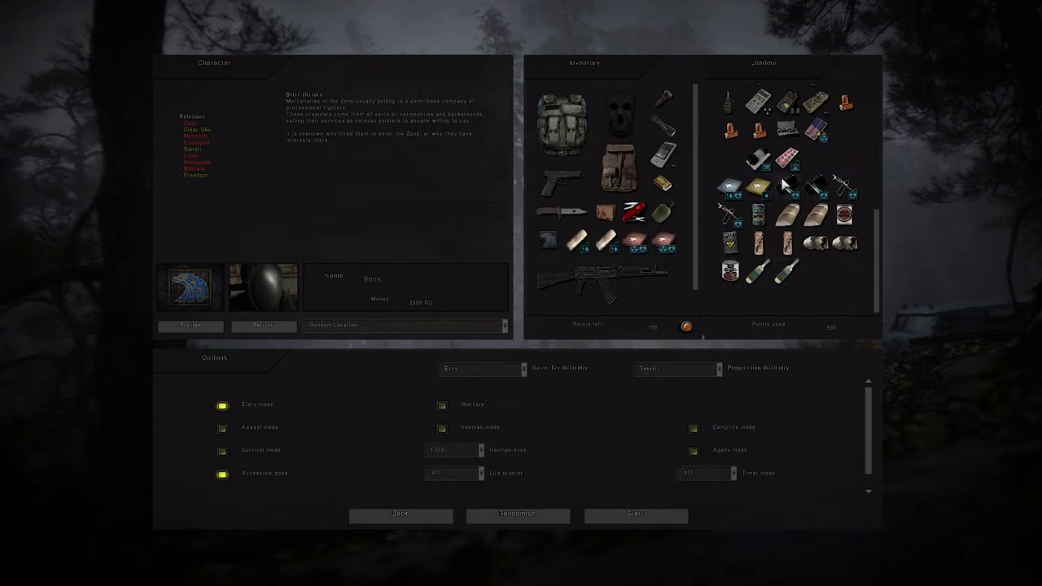
{"action": "double_click", "coordinate": [846, 217]}
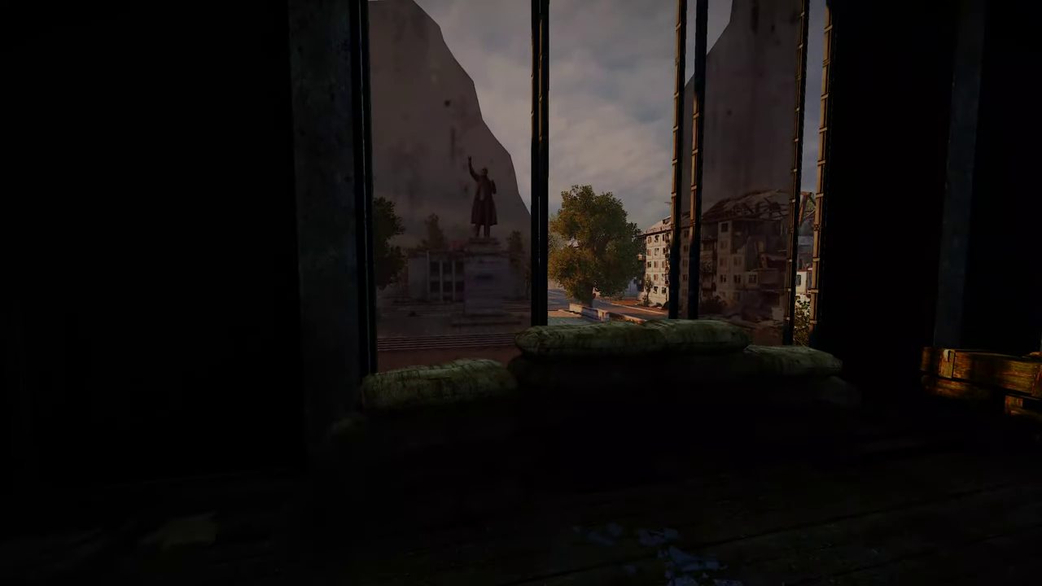
Check Boris's inventory and equip the flashlight.
{"action": "key", "text": "i"}
{"action": "key", "text": "i"}
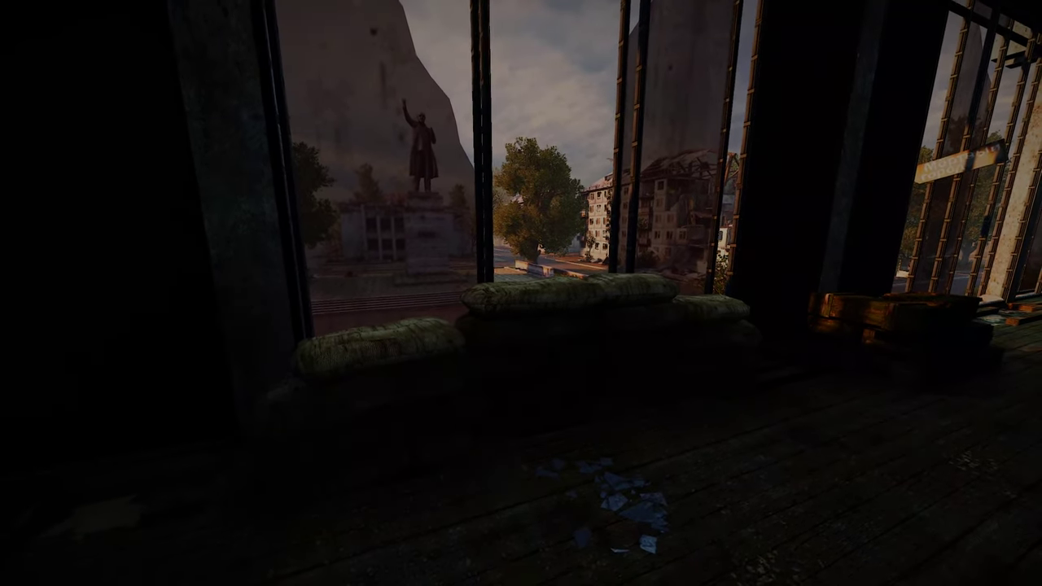
{"action": "key", "text": "w"}
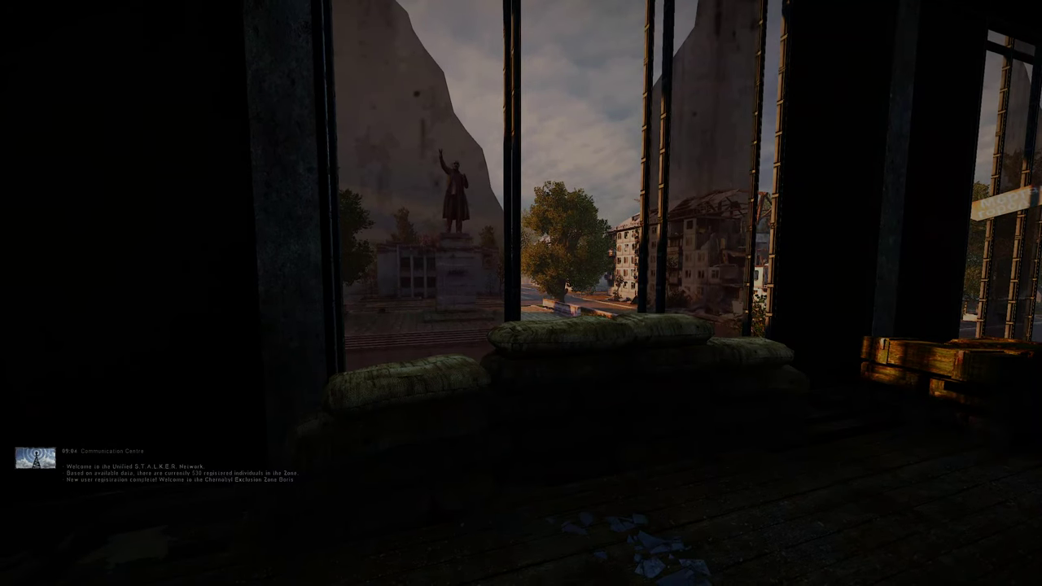
{"action": "key", "text": "i"}
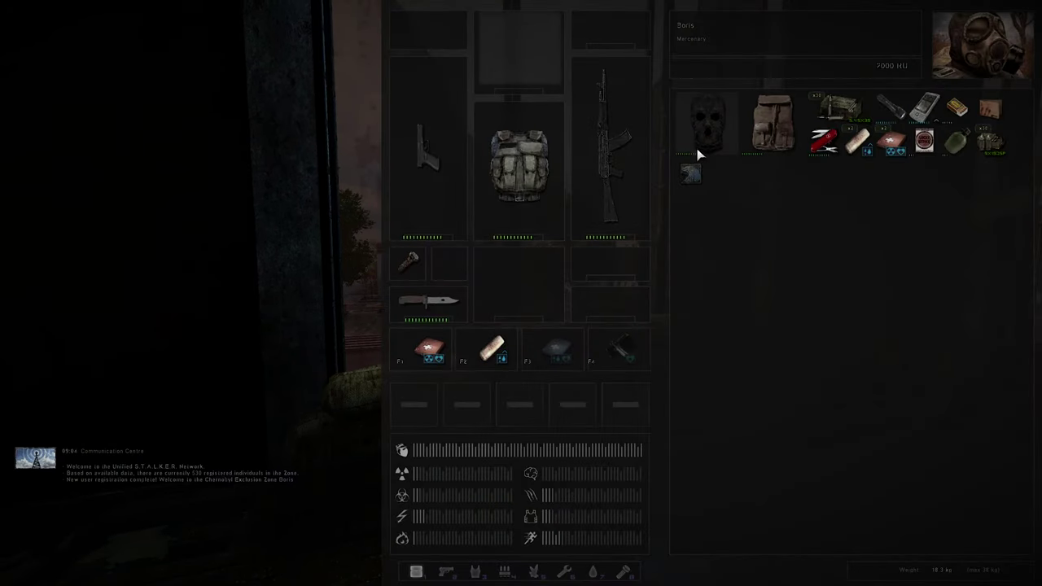
{"action": "key", "text": "i"}
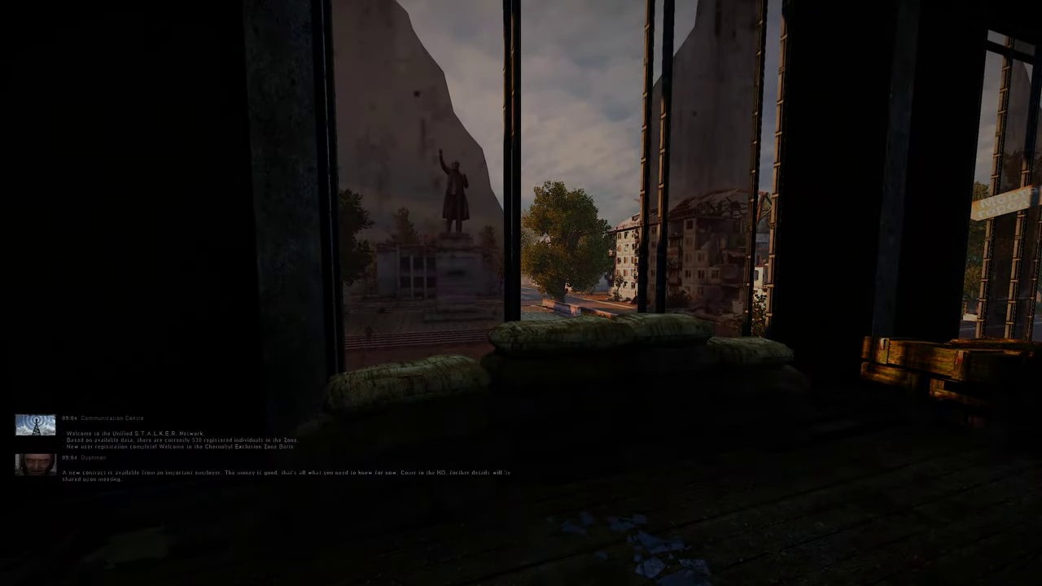
{"action": "key", "text": "i"}
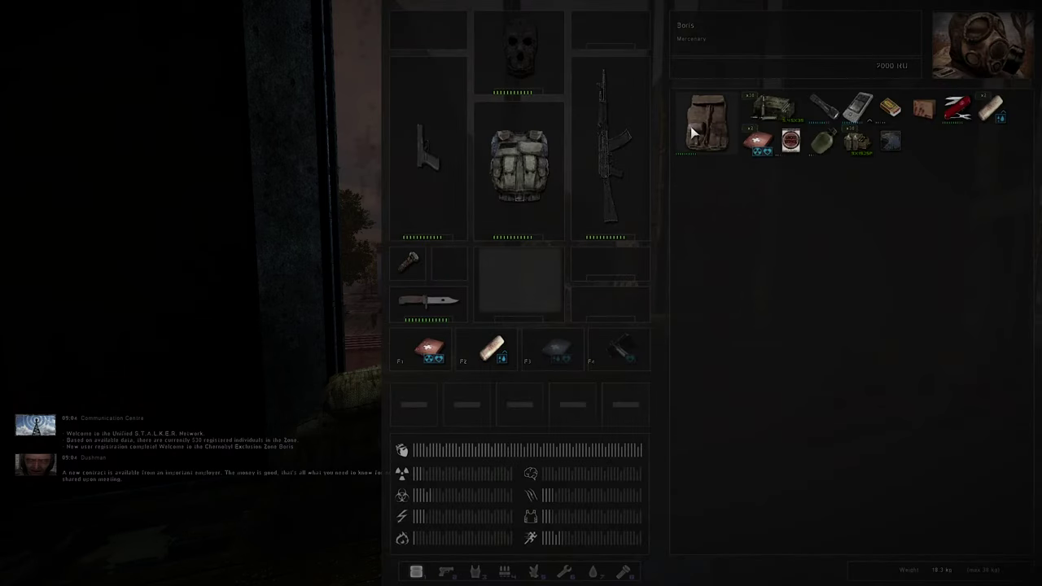
{"action": "key", "text": "i"}
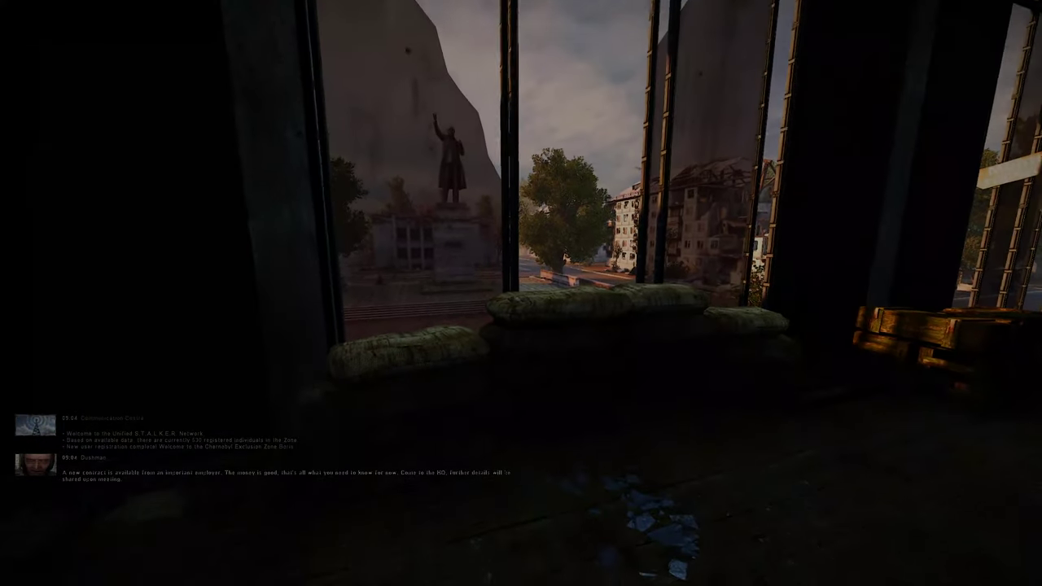
{"action": "key", "text": "i"}
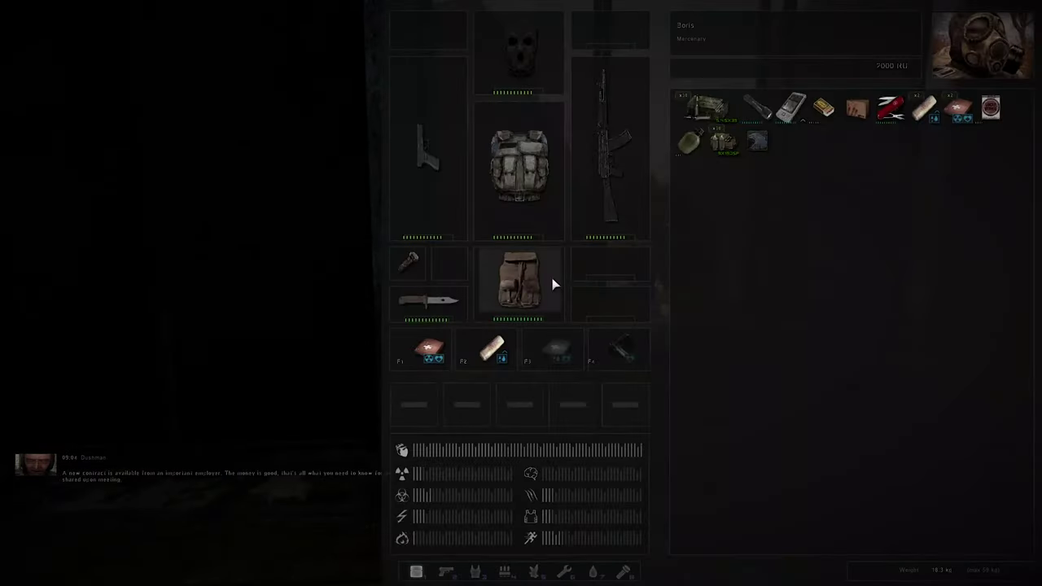
{"action": "double_click", "coordinate": [747, 112]}
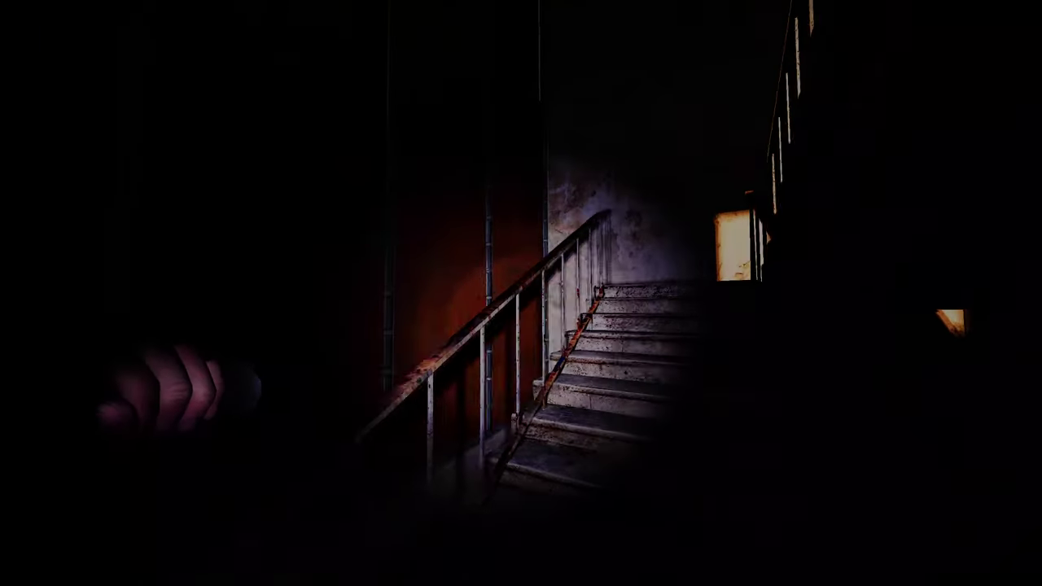
Climb the stairs and accept the Surgeon's drug-making kit job.
{"action": "key", "text": "w"}
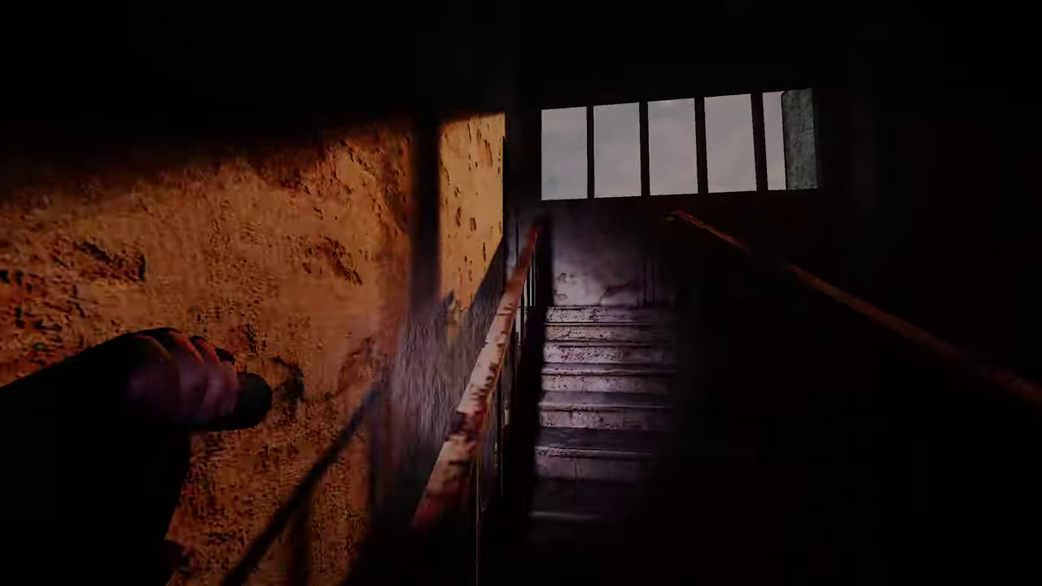
{"action": "key", "text": "w"}
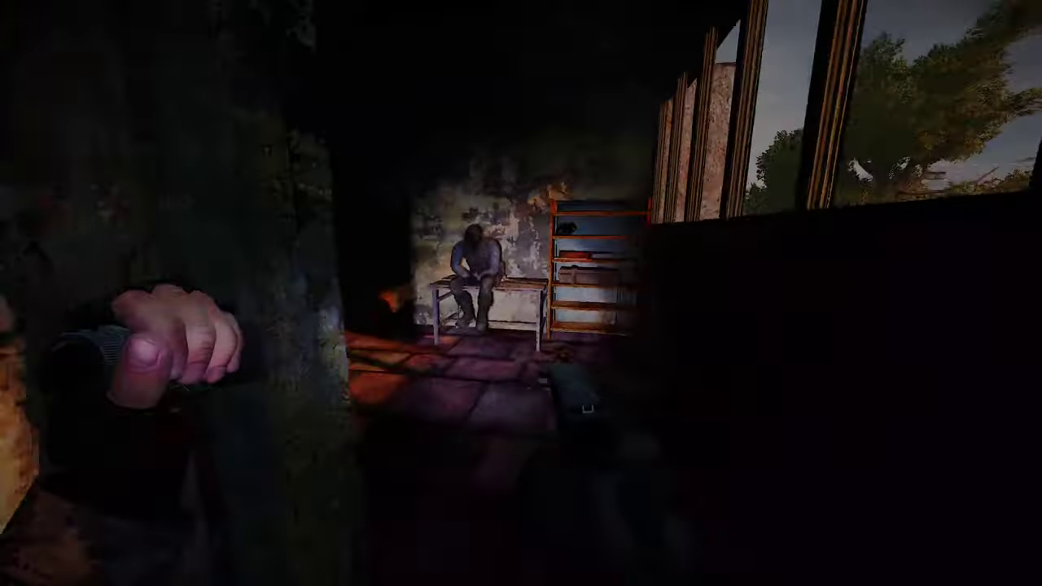
{"action": "key", "text": "w"}
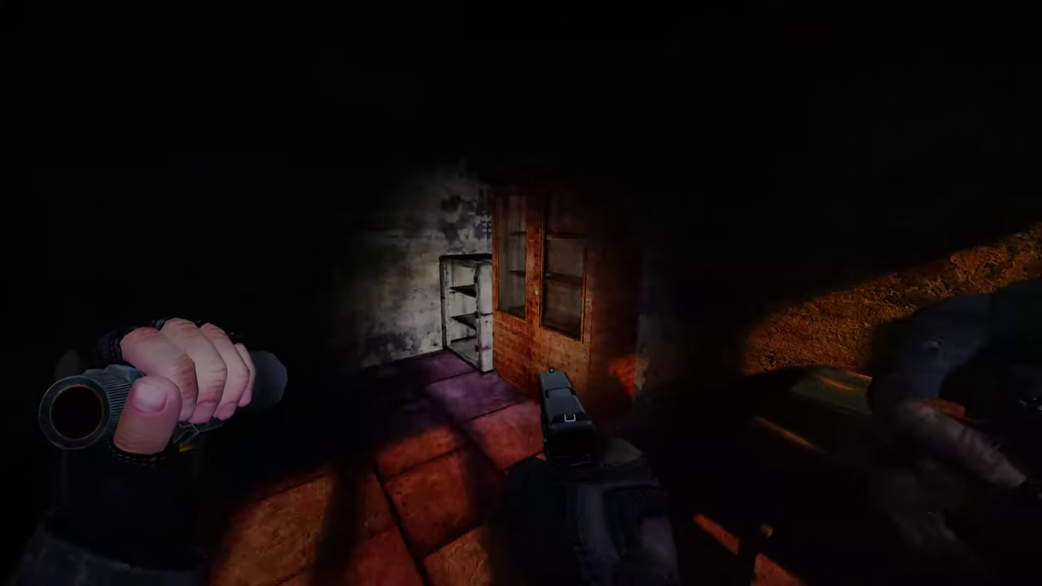
{"action": "key", "text": "w"}
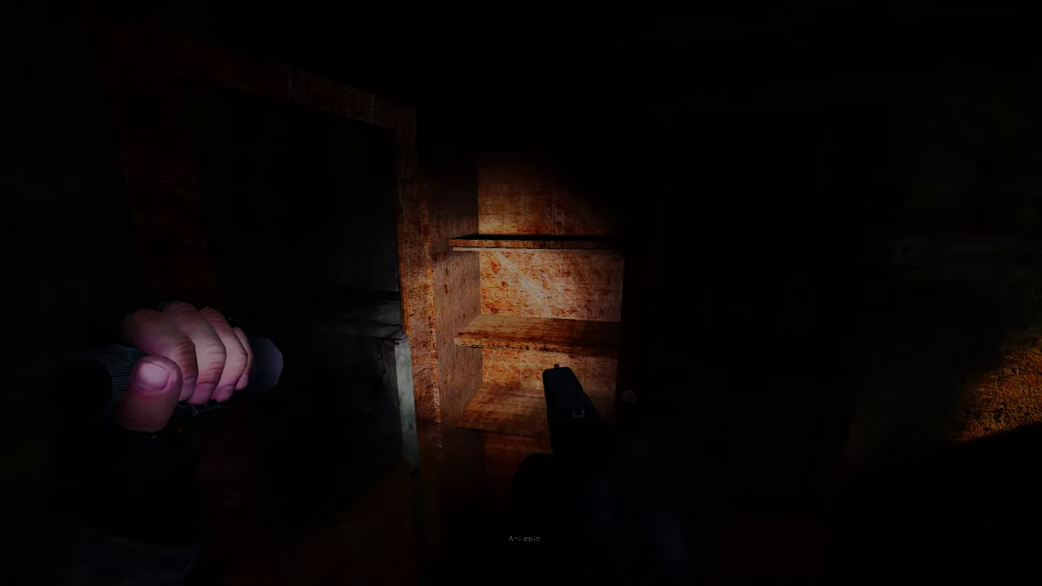
{"action": "key", "text": "f"}
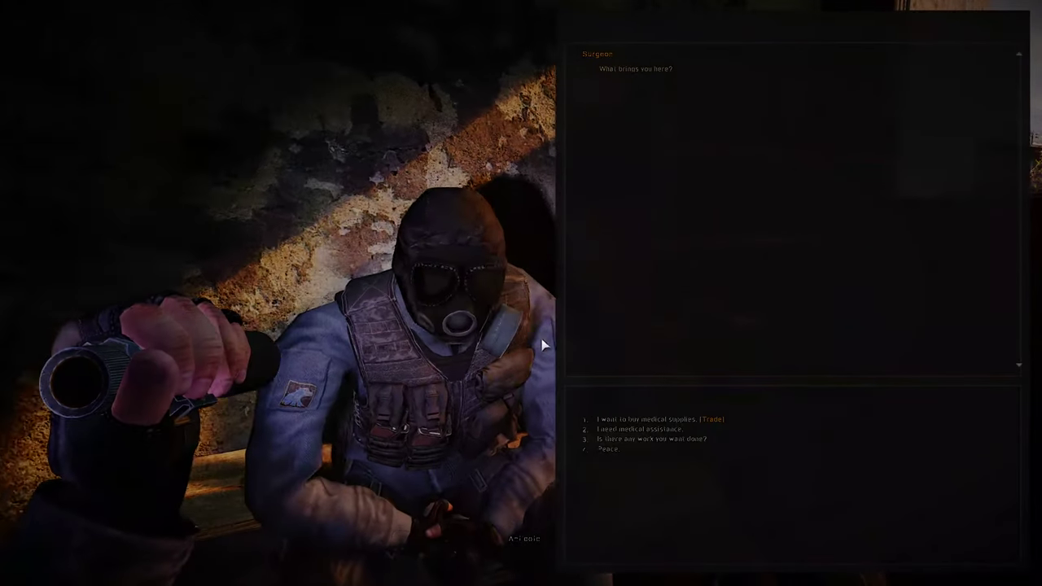
{"action": "left_click", "coordinate": [620, 439]}
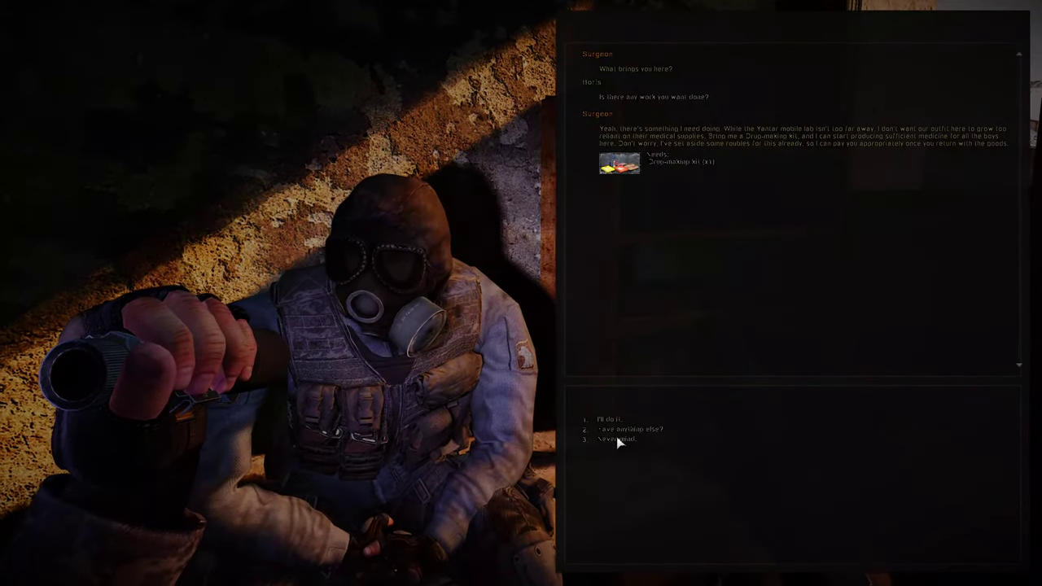
{"action": "left_click", "coordinate": [616, 420]}
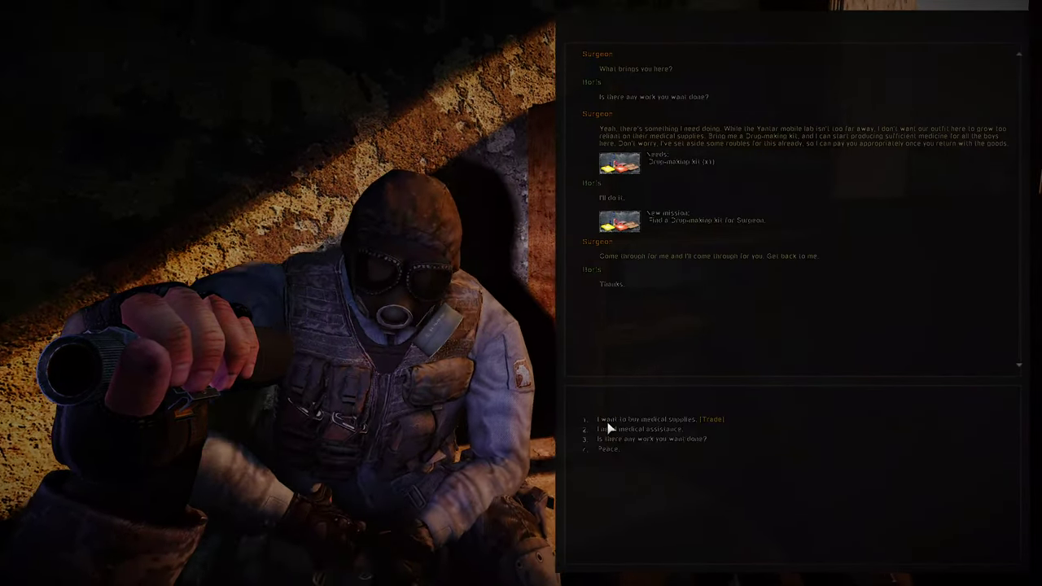
{"action": "left_click", "coordinate": [610, 450]}
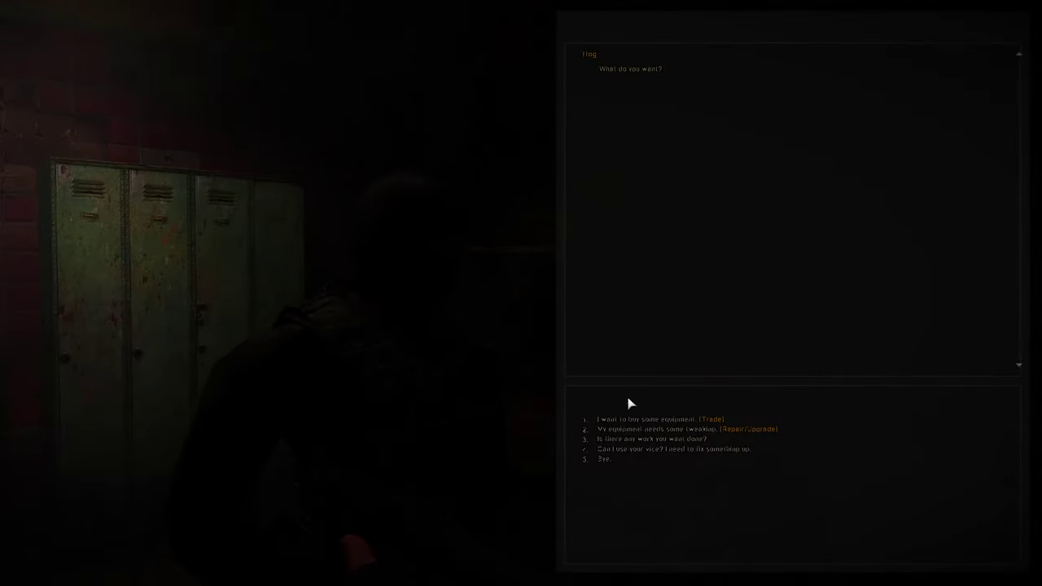
Accept Hog's job and Dushman's enemy-documents job.
{"action": "left_click", "coordinate": [635, 438]}
{"action": "left_click", "coordinate": [616, 421]}
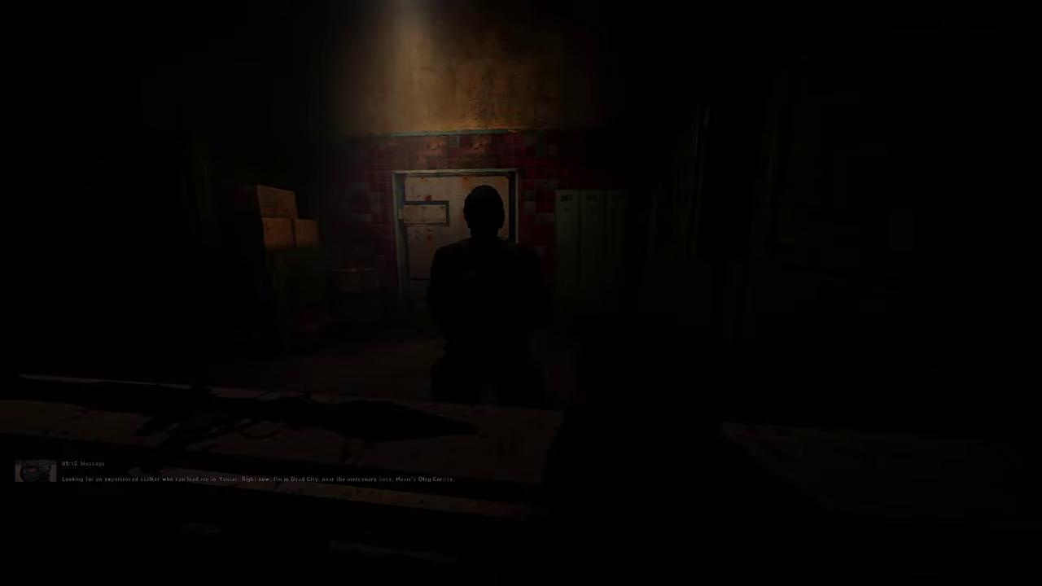
{"action": "key", "text": "f"}
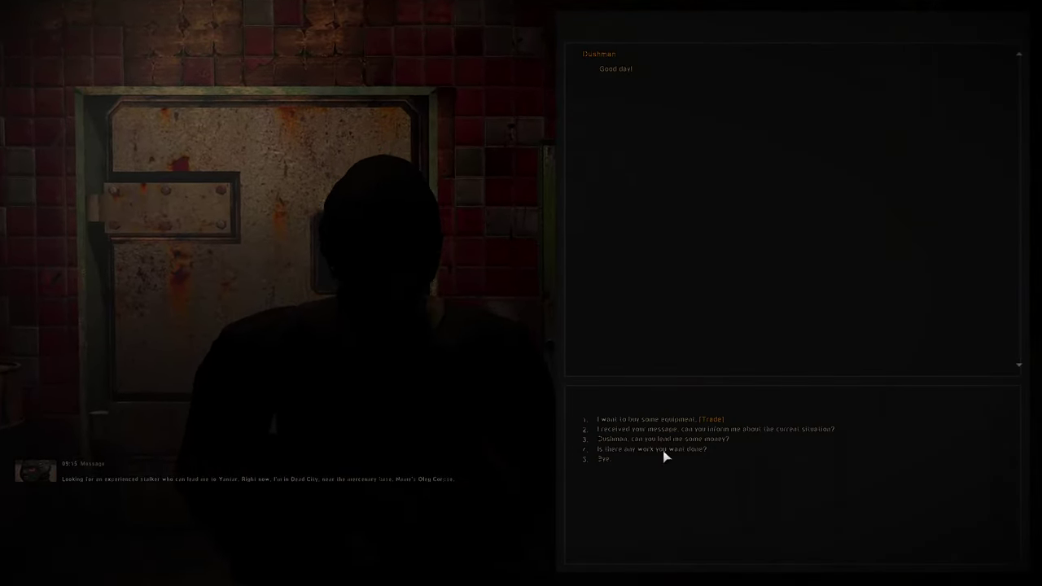
{"action": "left_click", "coordinate": [662, 450]}
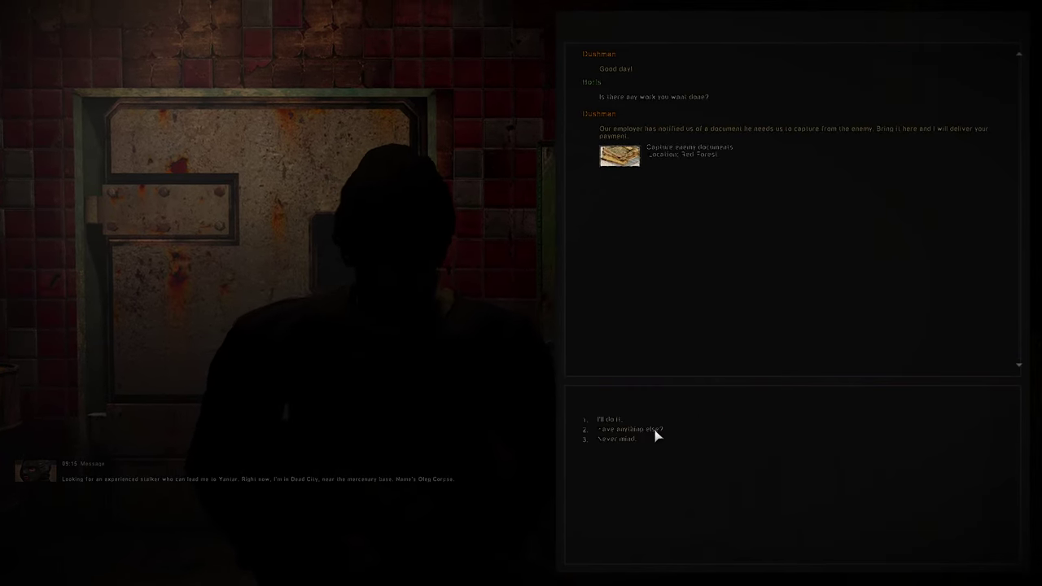
{"action": "left_click", "coordinate": [610, 421]}
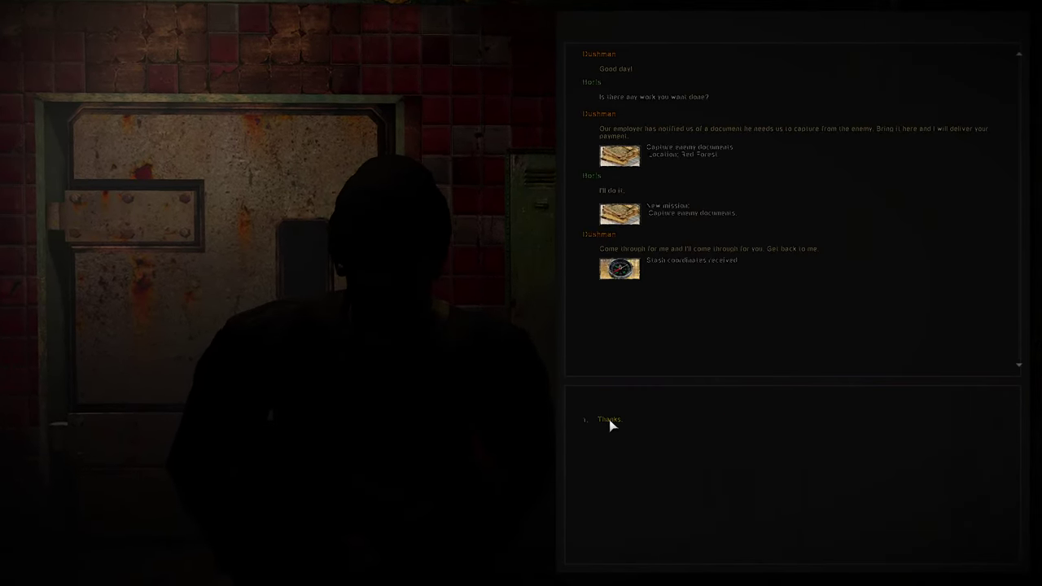
Cycle through Dushman's contract offers and accept a contract killer job.
{"action": "left_click", "coordinate": [611, 450]}
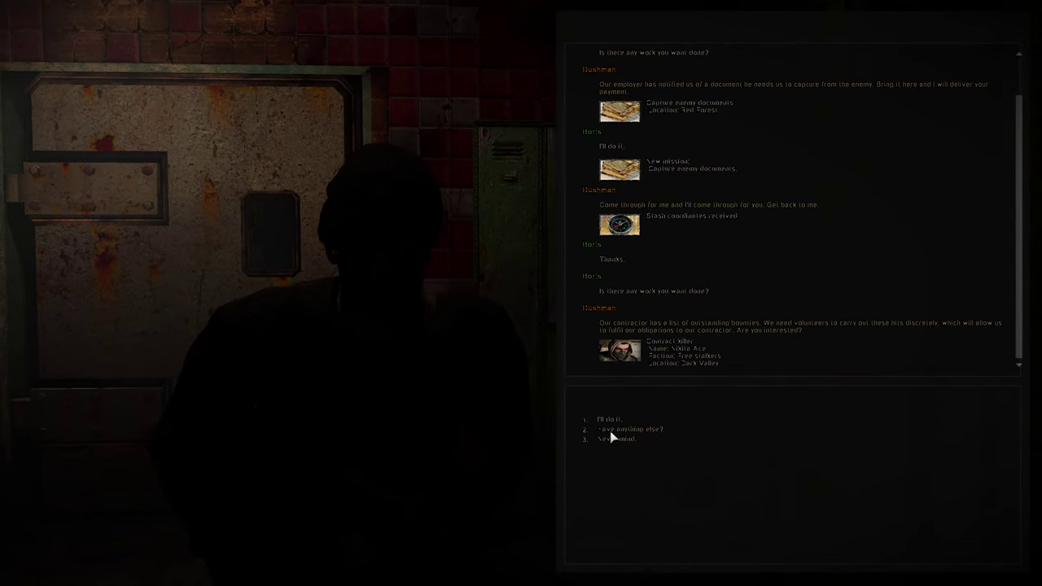
{"action": "left_click", "coordinate": [610, 432]}
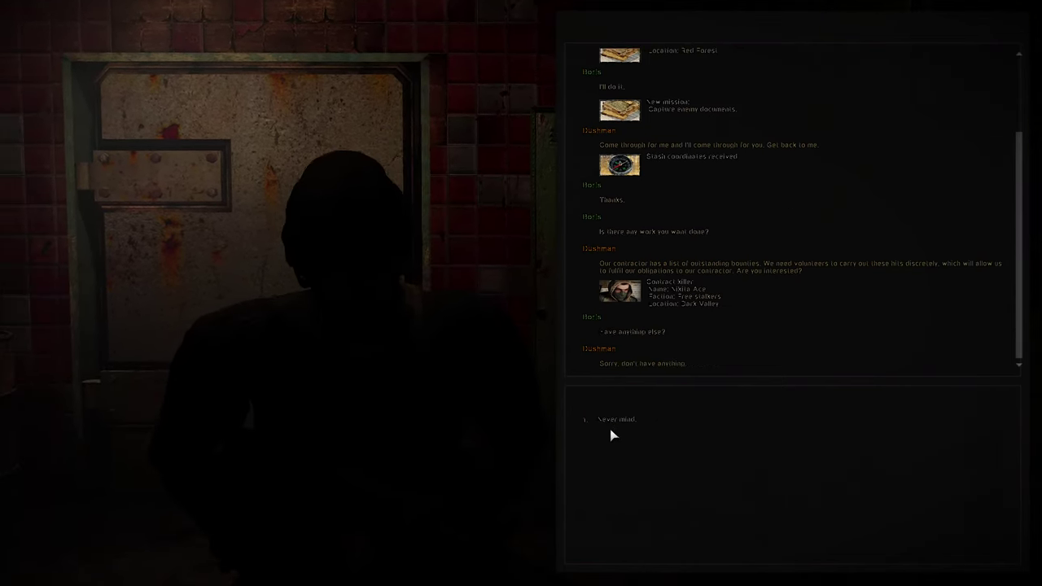
{"action": "left_click", "coordinate": [612, 418]}
{"action": "left_click", "coordinate": [612, 449]}
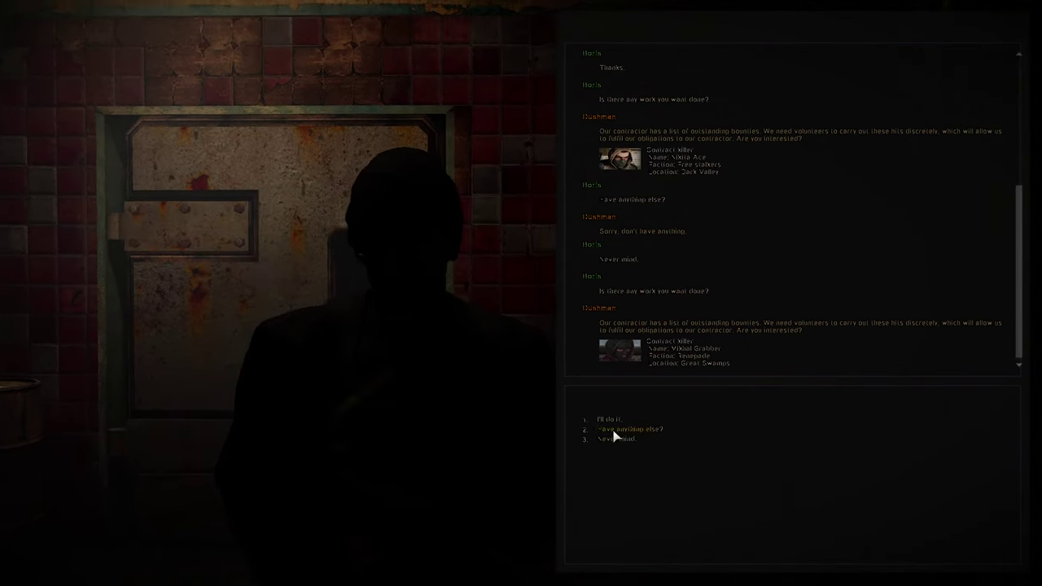
{"action": "left_click", "coordinate": [615, 432]}
{"action": "left_click", "coordinate": [615, 421]}
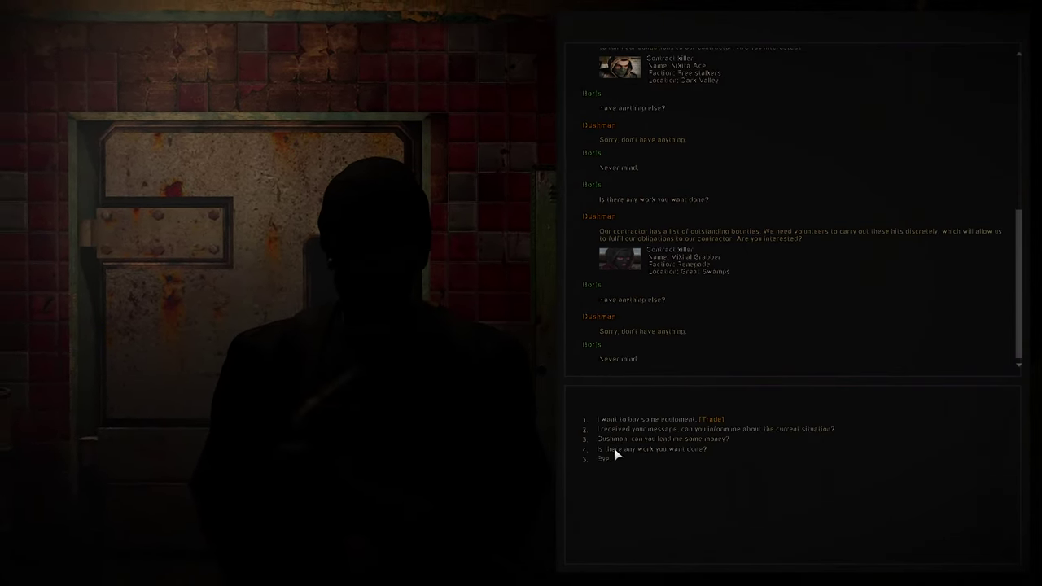
{"action": "left_click", "coordinate": [615, 450]}
{"action": "left_click", "coordinate": [615, 430]}
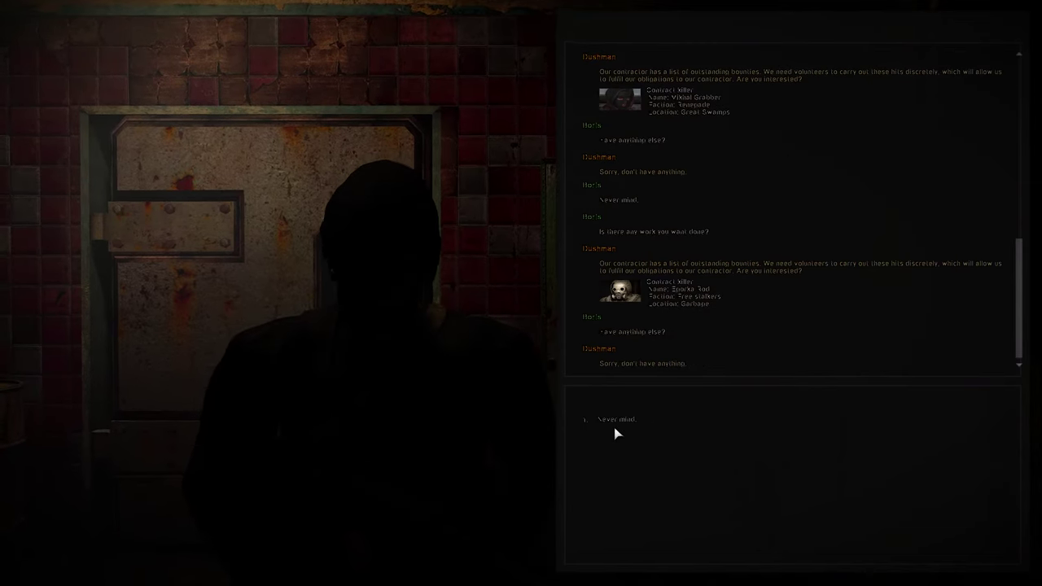
{"action": "left_click", "coordinate": [614, 419]}
{"action": "left_click", "coordinate": [615, 452]}
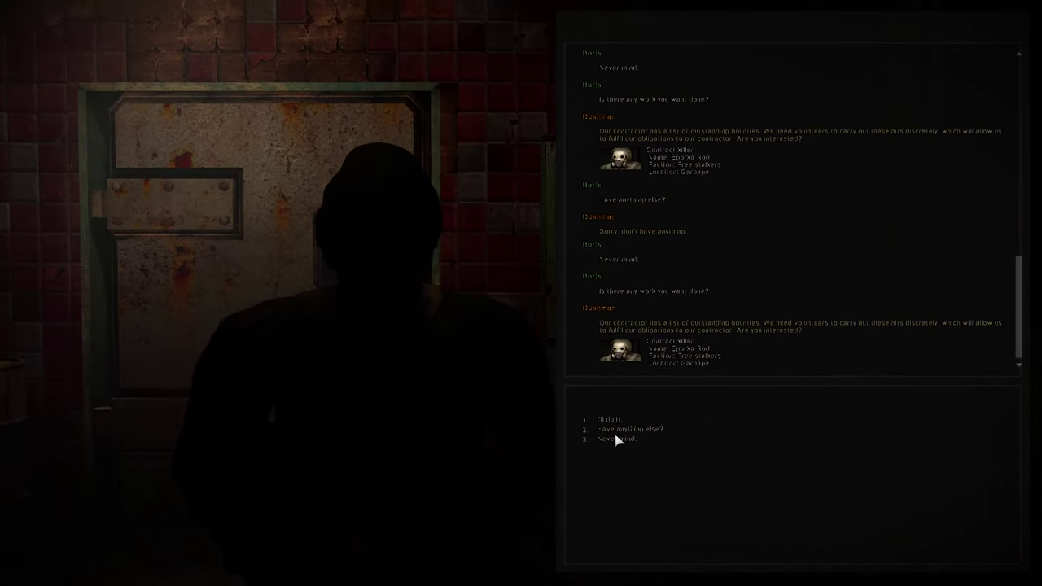
{"action": "left_click", "coordinate": [614, 420]}
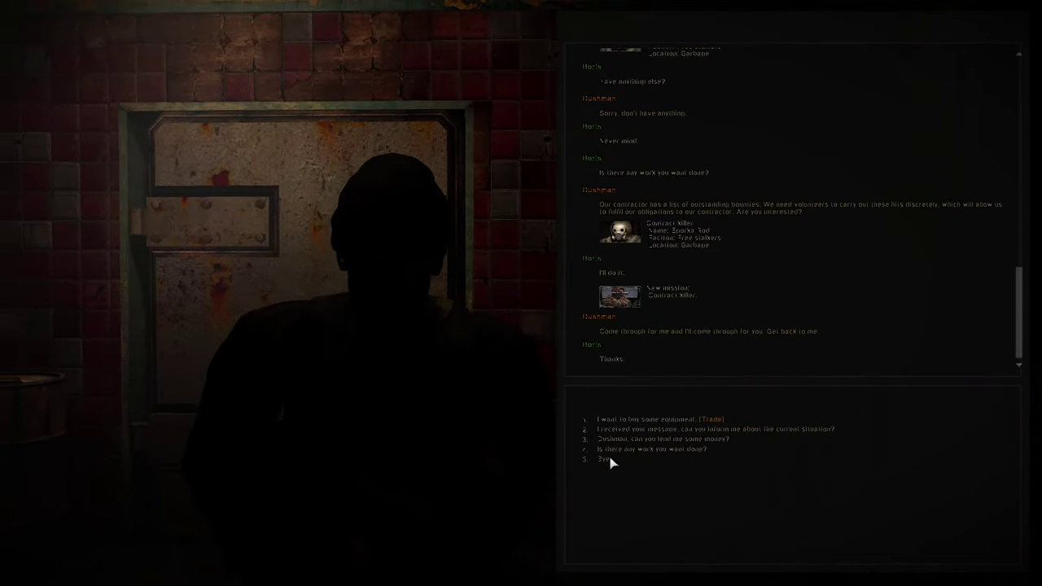
{"action": "left_click", "coordinate": [612, 462]}
{"action": "key", "text": "f"}
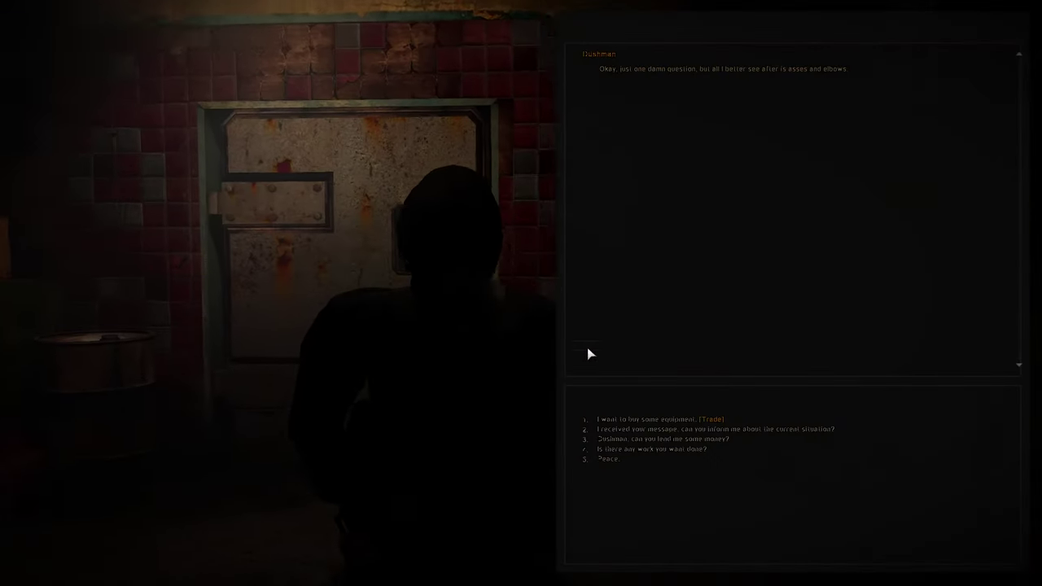
Buy the TOP-X from Dushman instead of the SR-81 / VSK-94, leaving 350 RU.
{"action": "left_click", "coordinate": [621, 420]}
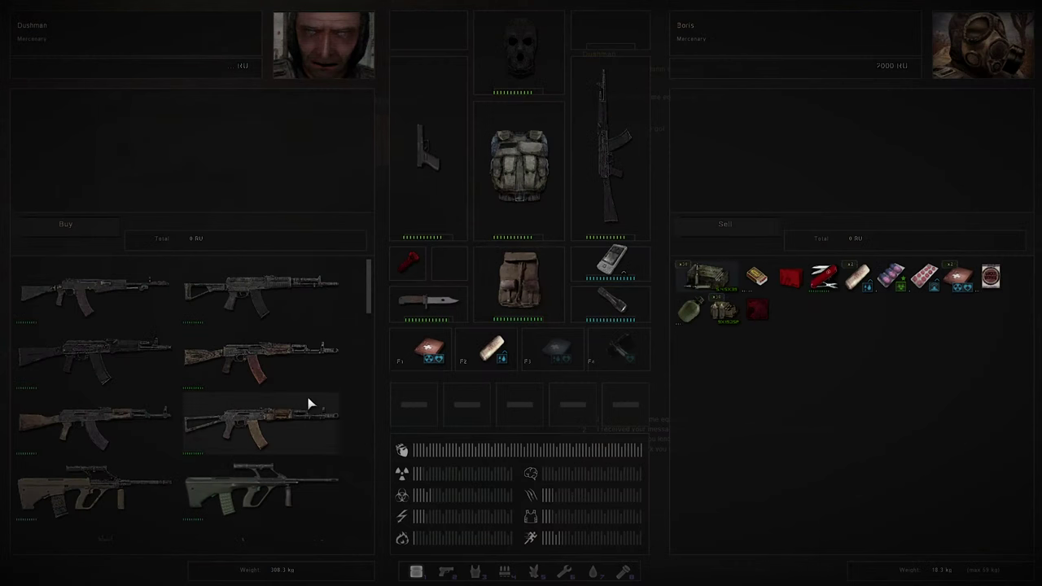
{"action": "scroll", "coordinate": [307, 400], "scroll_direction": "down", "scroll_amount": 3}
{"action": "scroll", "coordinate": [310, 382], "scroll_direction": "down", "scroll_amount": 3}
{"action": "scroll", "coordinate": [325, 358], "scroll_direction": "down", "scroll_amount": 3}
{"action": "scroll", "coordinate": [330, 351], "scroll_direction": "down", "scroll_amount": 3}
{"action": "scroll", "coordinate": [330, 351], "scroll_direction": "down", "scroll_amount": 3}
{"action": "scroll", "coordinate": [309, 358], "scroll_direction": "up", "scroll_amount": 2}
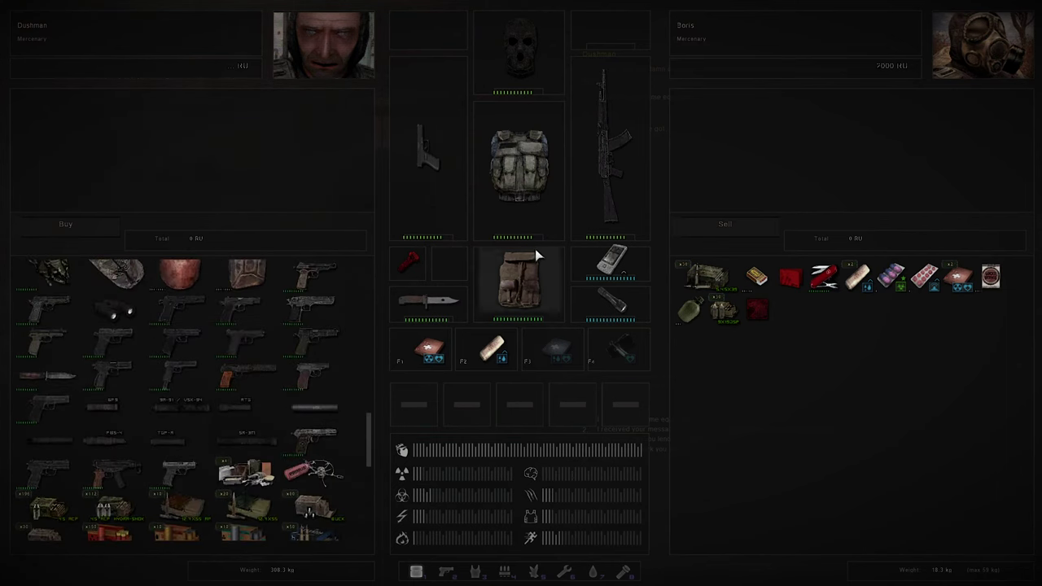
{"action": "scroll", "coordinate": [179, 431], "scroll_direction": "down", "scroll_amount": 5}
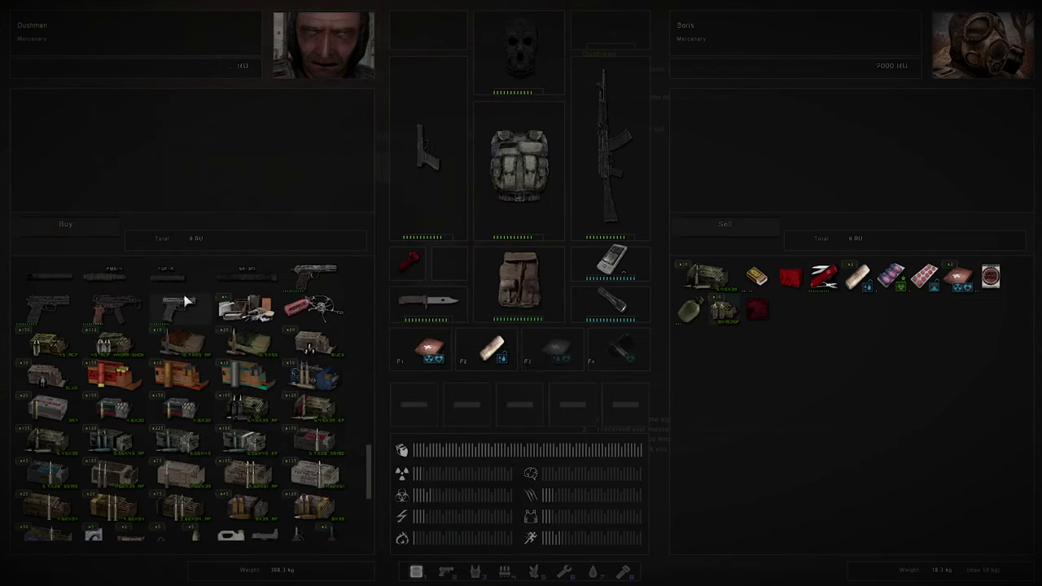
{"action": "double_click", "coordinate": [179, 291]}
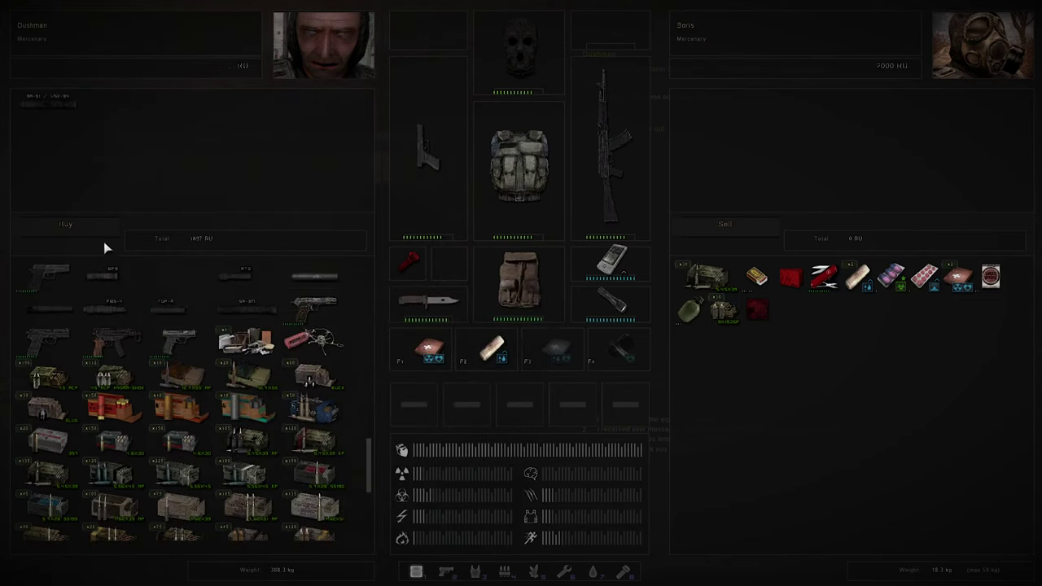
{"action": "double_click", "coordinate": [53, 117]}
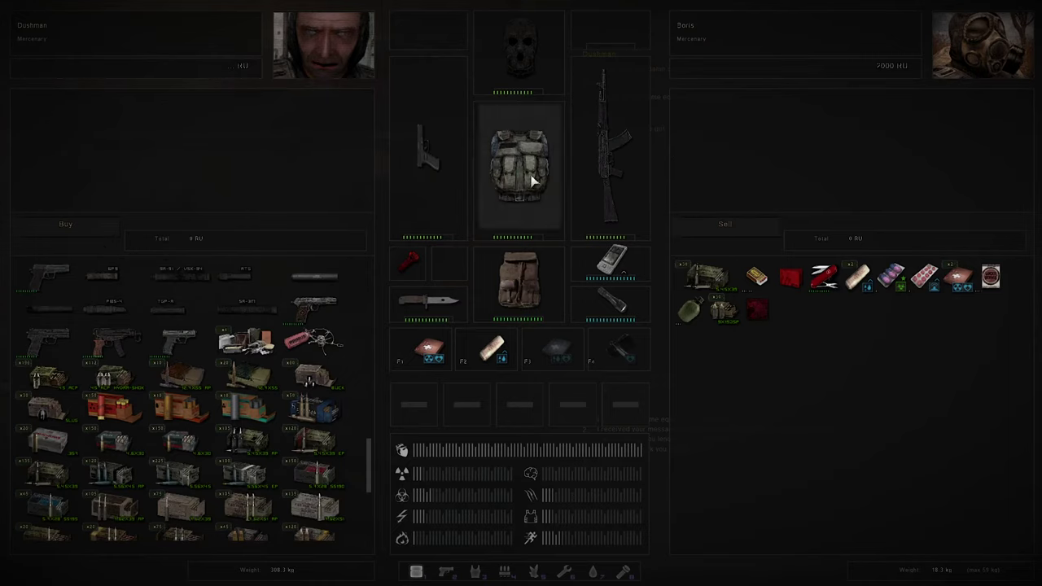
{"action": "double_click", "coordinate": [180, 319]}
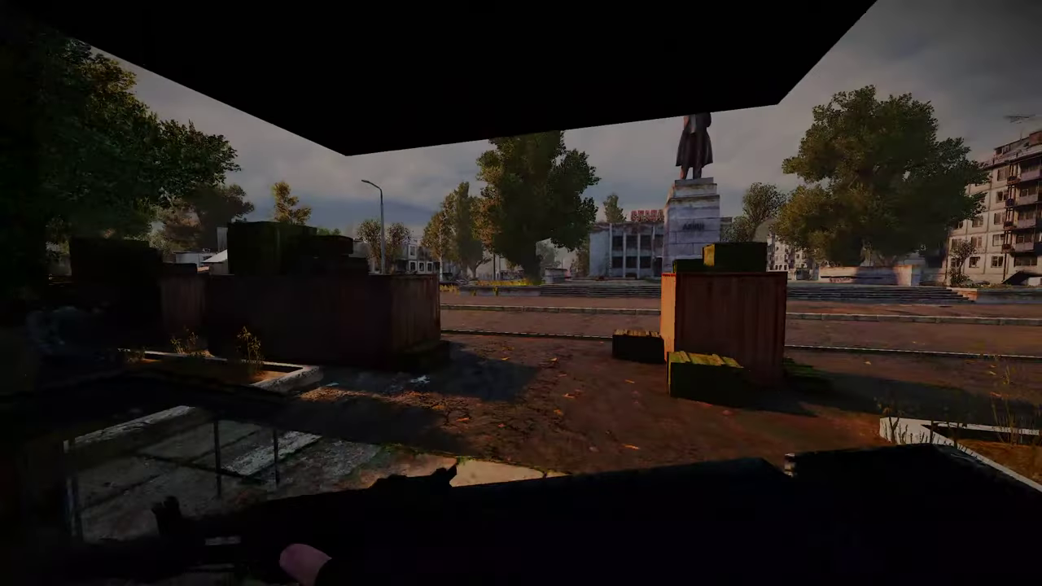
Walk into the statue square with the rifle drawn and check the map.
{"action": "key", "text": "3"}
{"action": "key", "text": "w"}
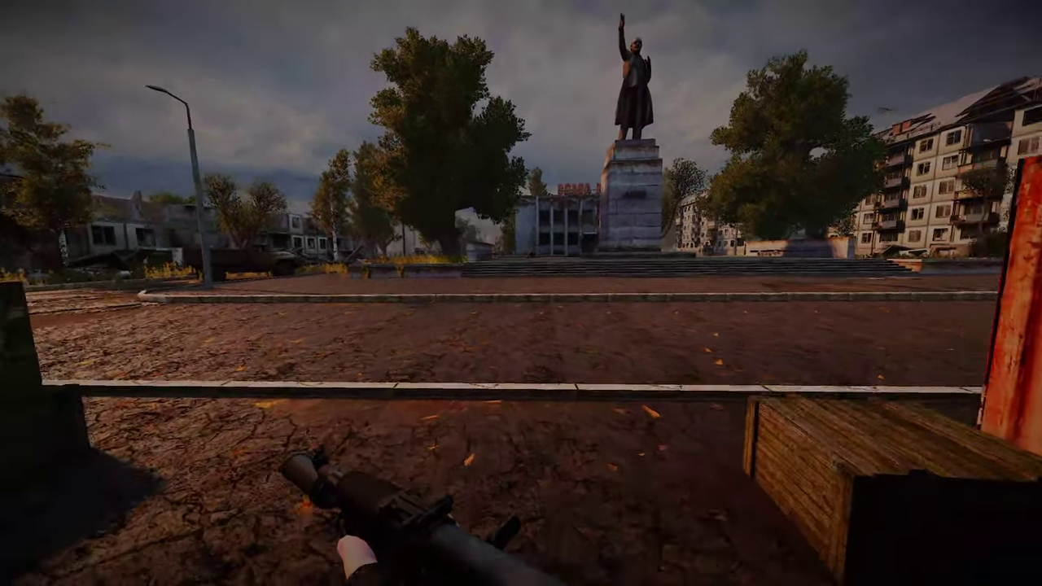
{"action": "key", "text": "w"}
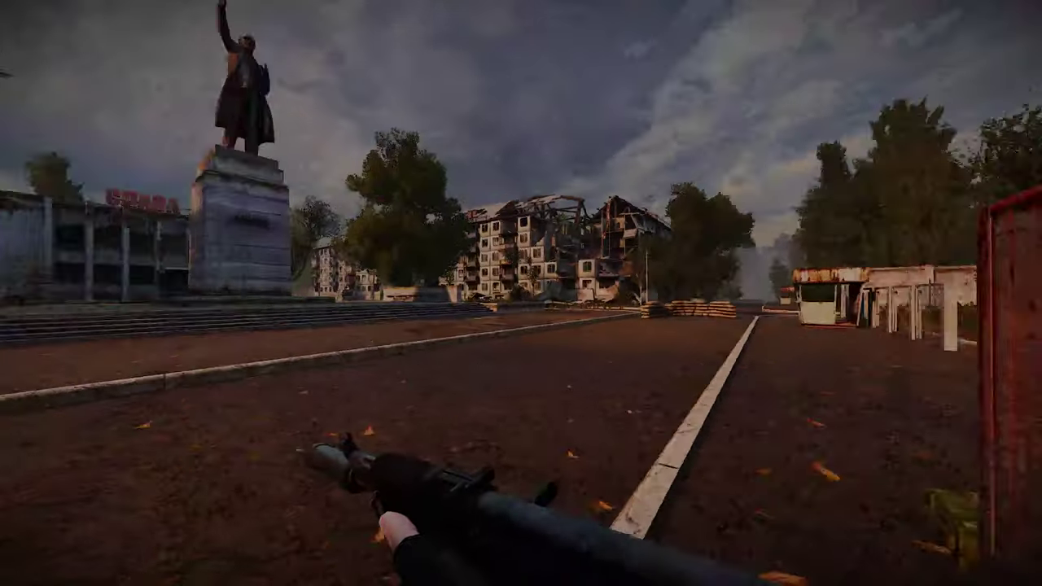
{"action": "key", "text": "m"}
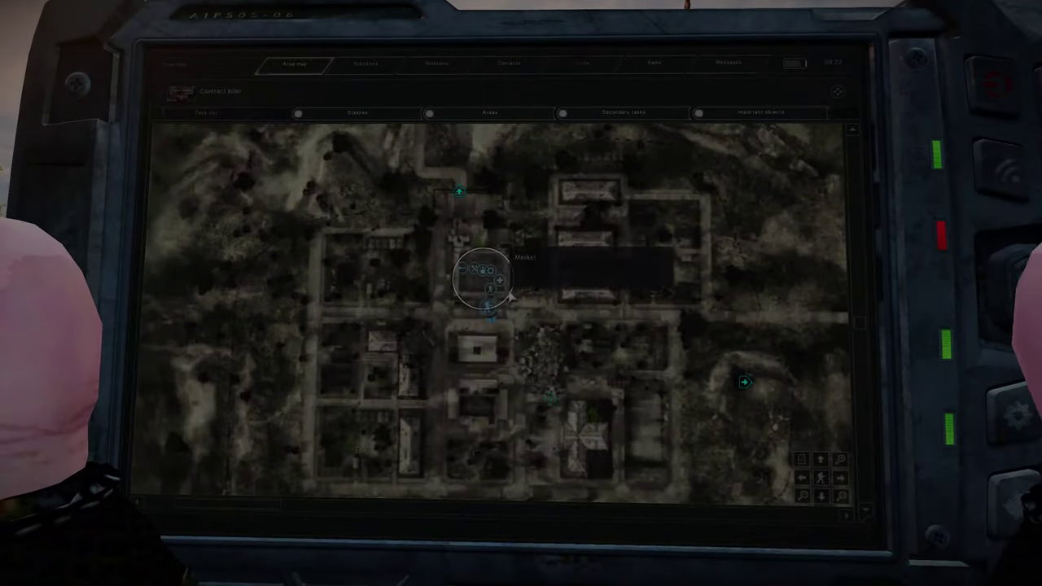
{"action": "key", "text": "m"}
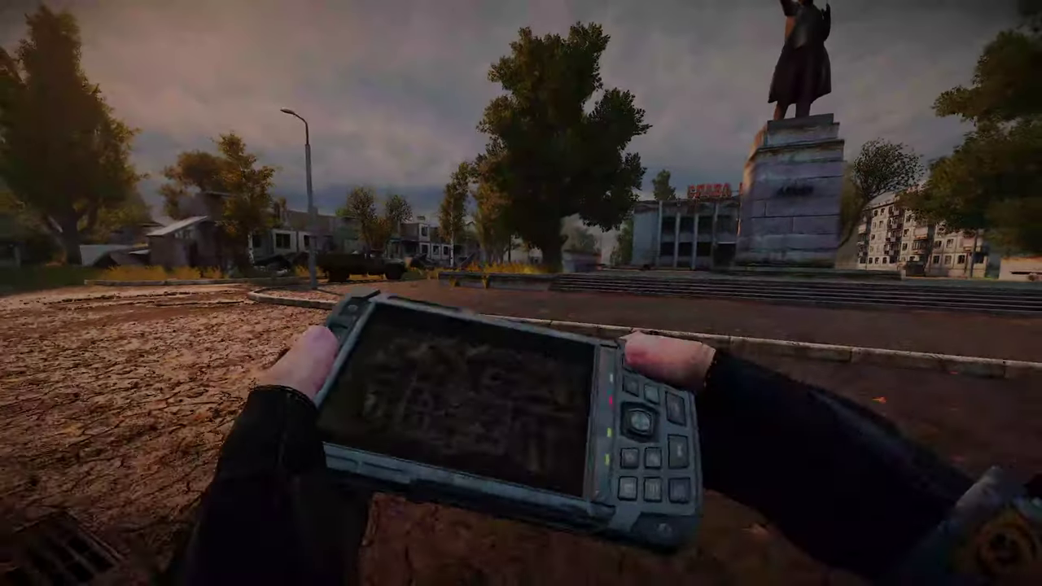
Sprint down the street past the lamppost and the parked truck.
{"action": "key", "text": "w"}
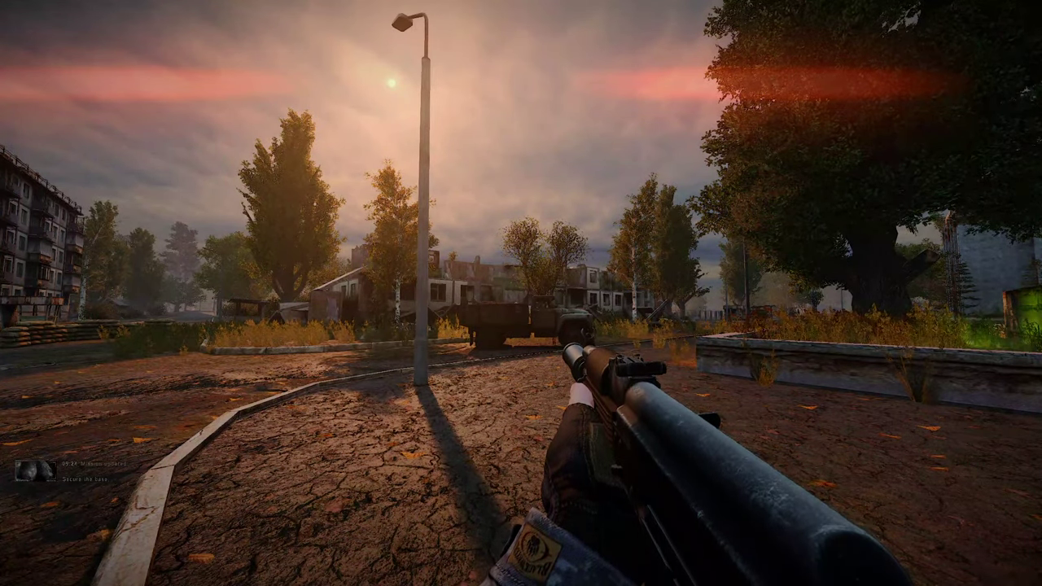
{"action": "key", "text": "w"}
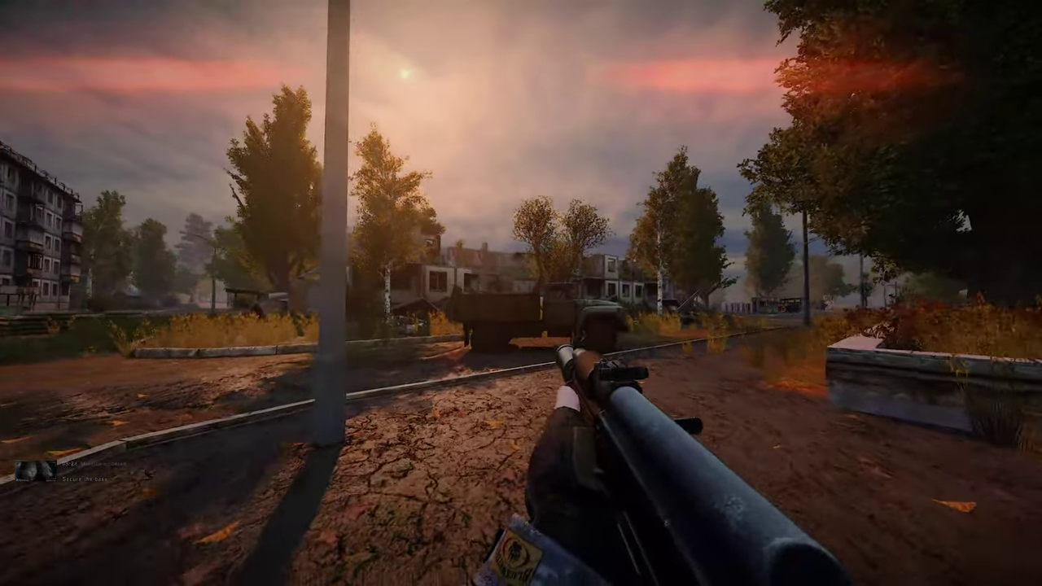
{"action": "key", "text": "w"}
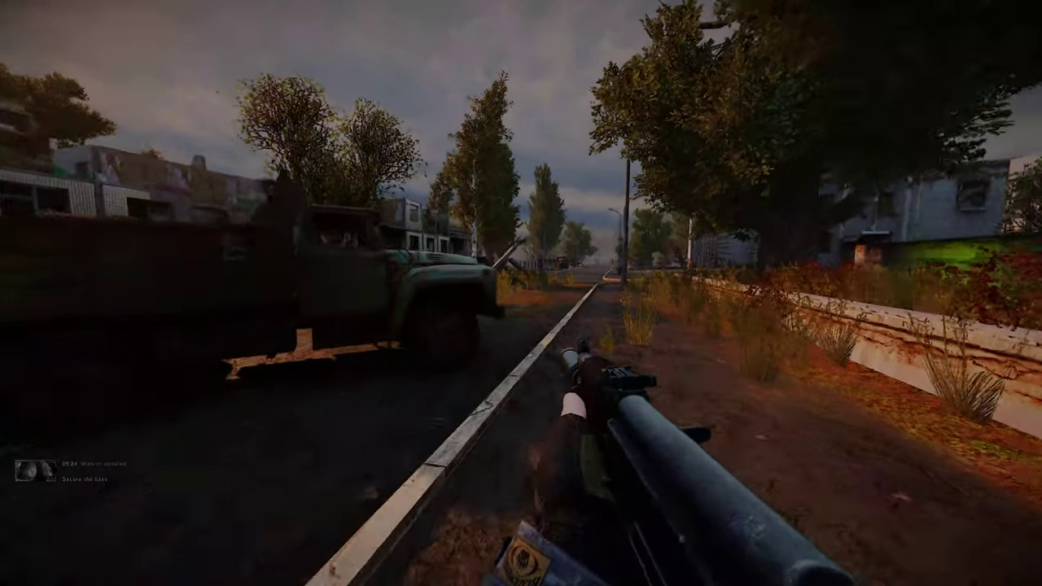
{"action": "key", "text": "w"}
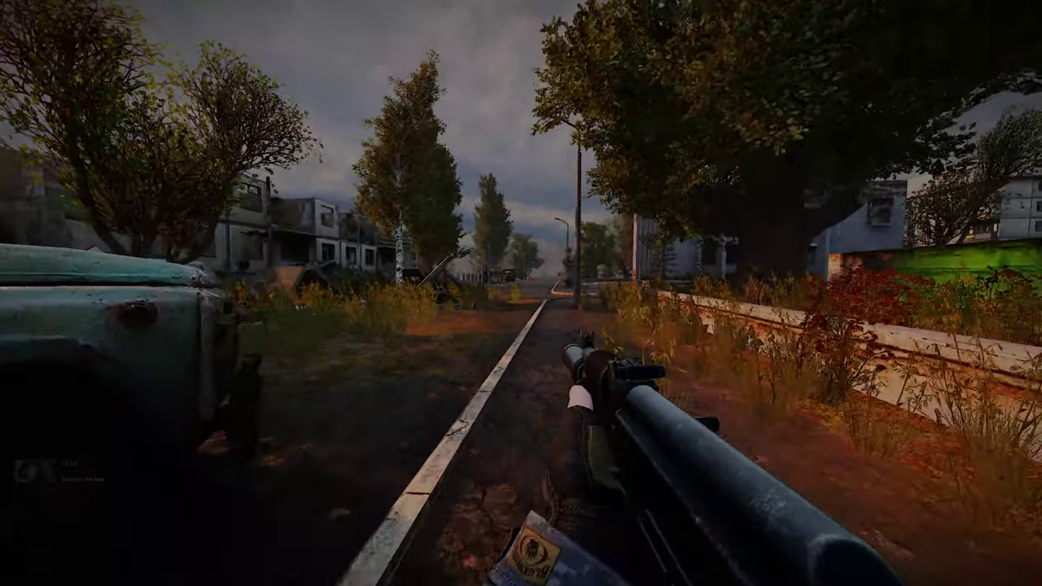
Check the inventory, then advance along the road and kill the furry mutant.
{"action": "key", "text": "i"}
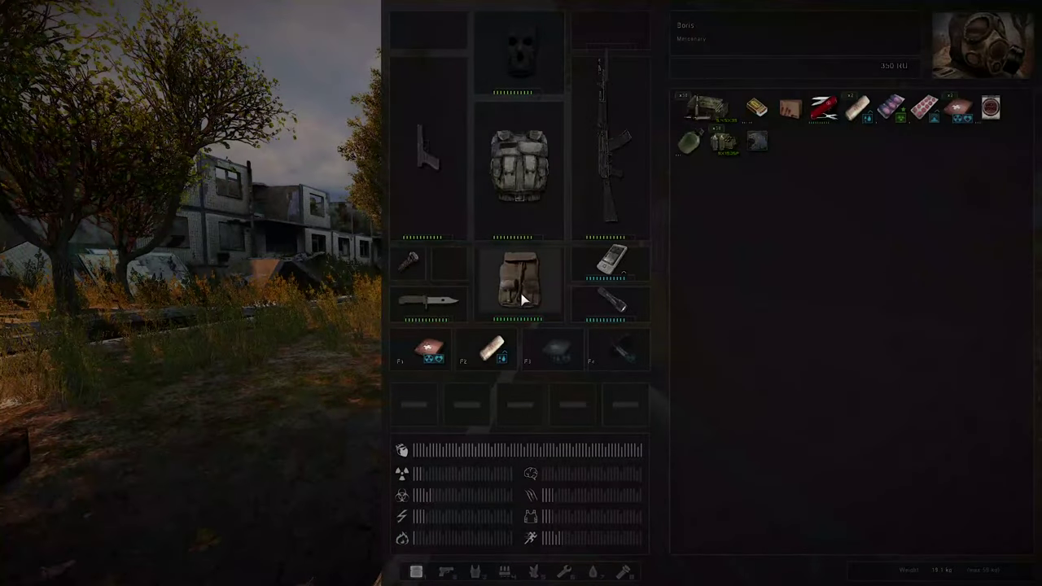
{"action": "key", "text": "i"}
{"action": "key", "text": "w"}
{"action": "key", "text": "shift"}
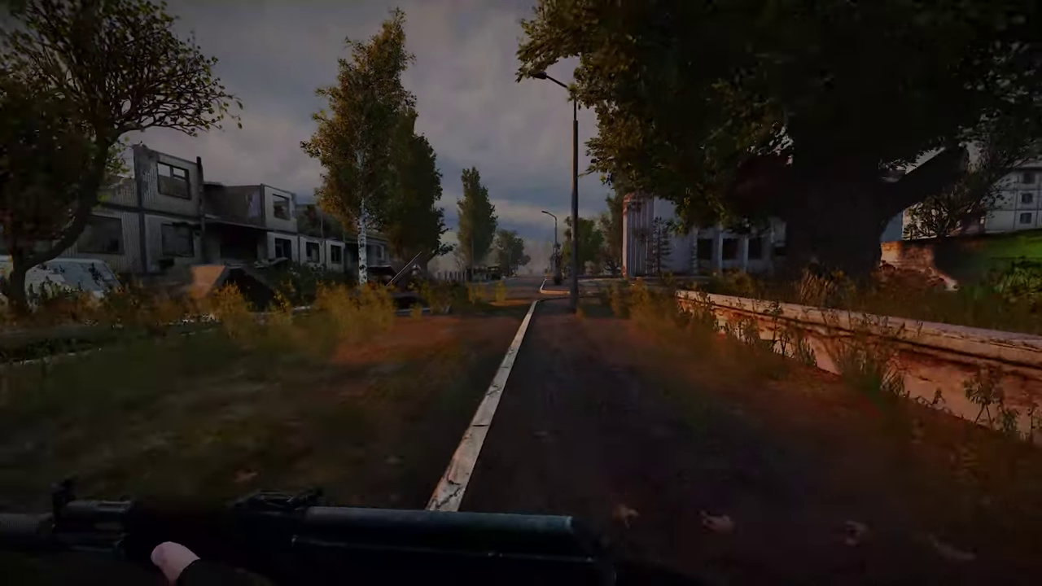
{"action": "key", "text": "w"}
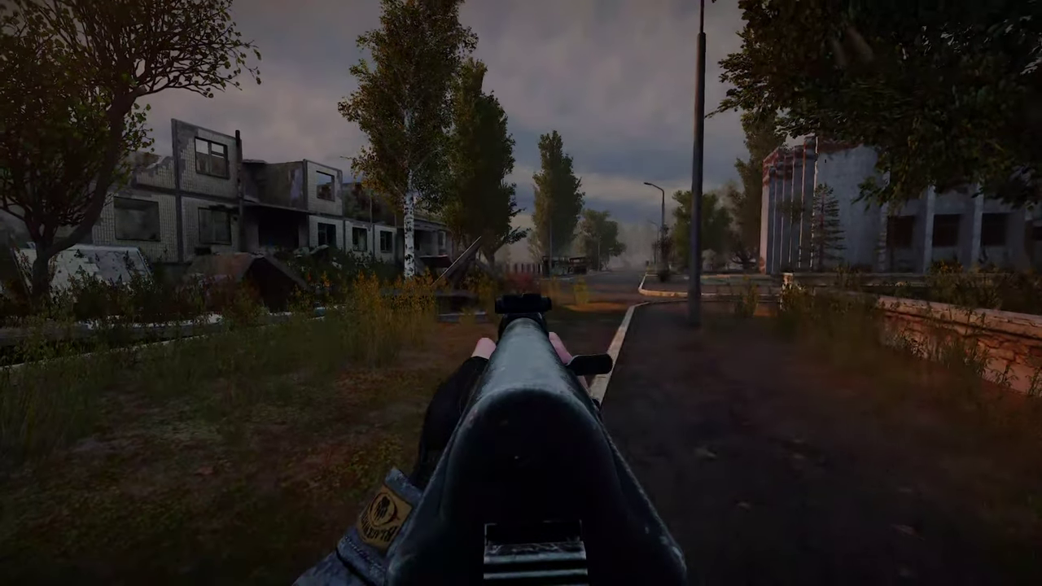
{"action": "key", "text": "w"}
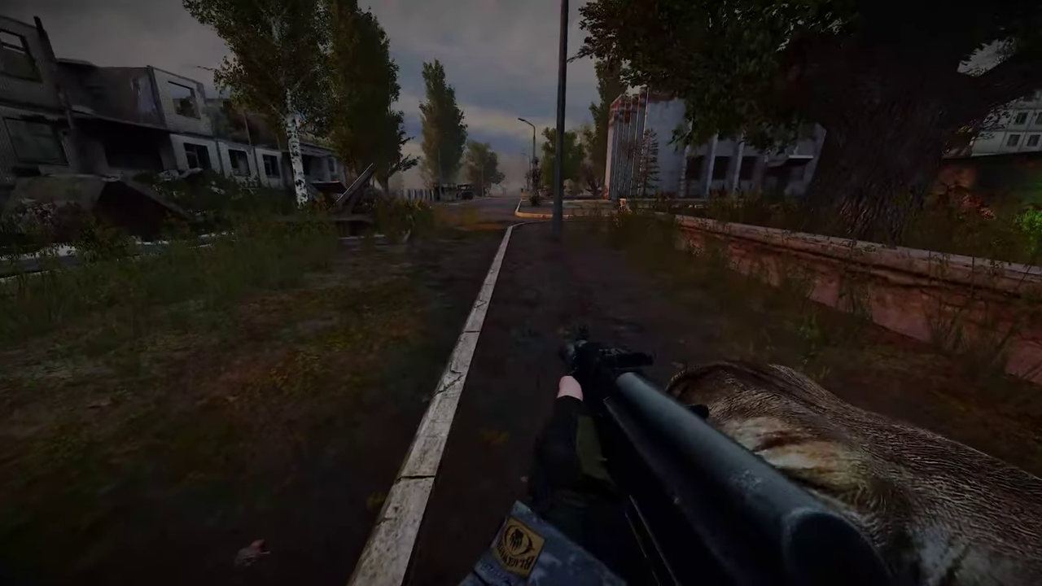
{"action": "key", "text": "w"}
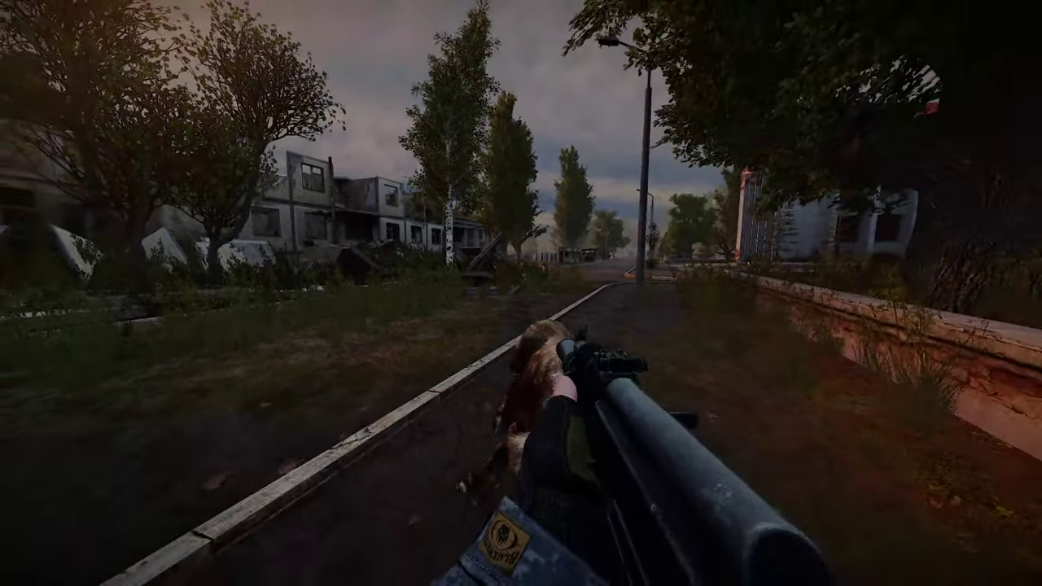
{"action": "key", "text": "r"}
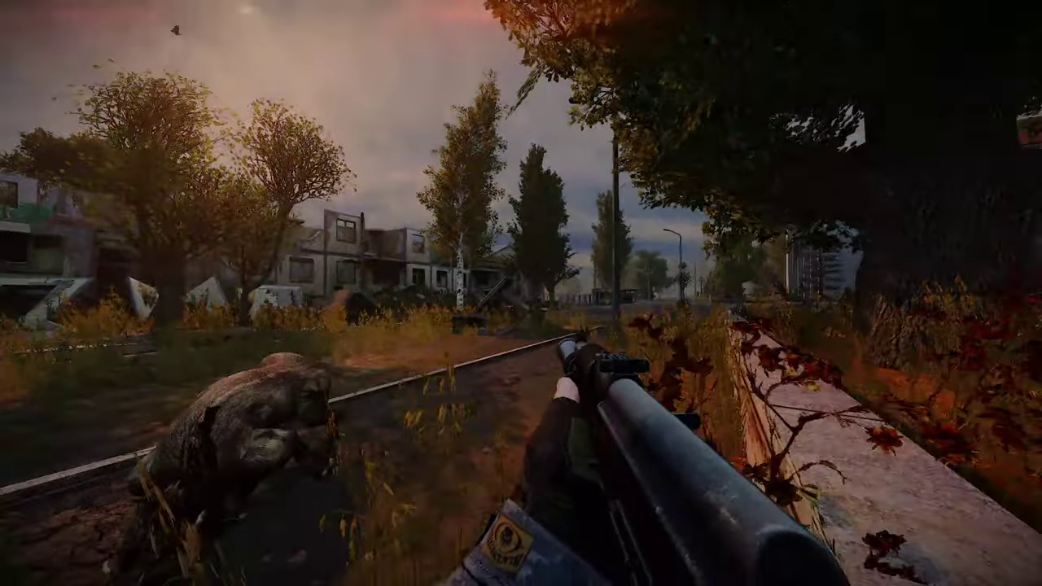
Swap to the knife and back to the rifle, reload, and aim down the street.
{"action": "right_click", "coordinate": [521, 293]}
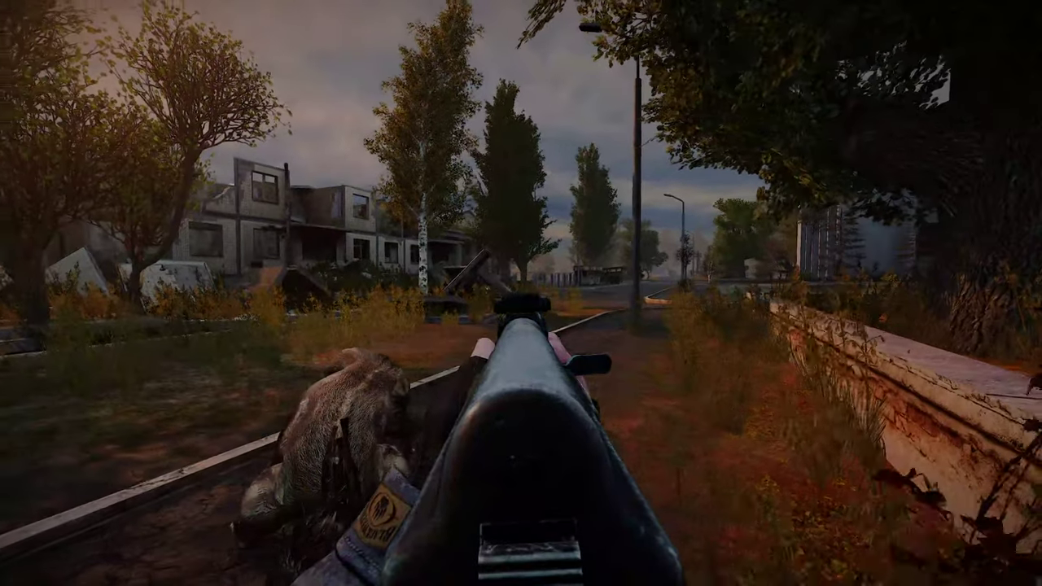
{"action": "key", "text": "1"}
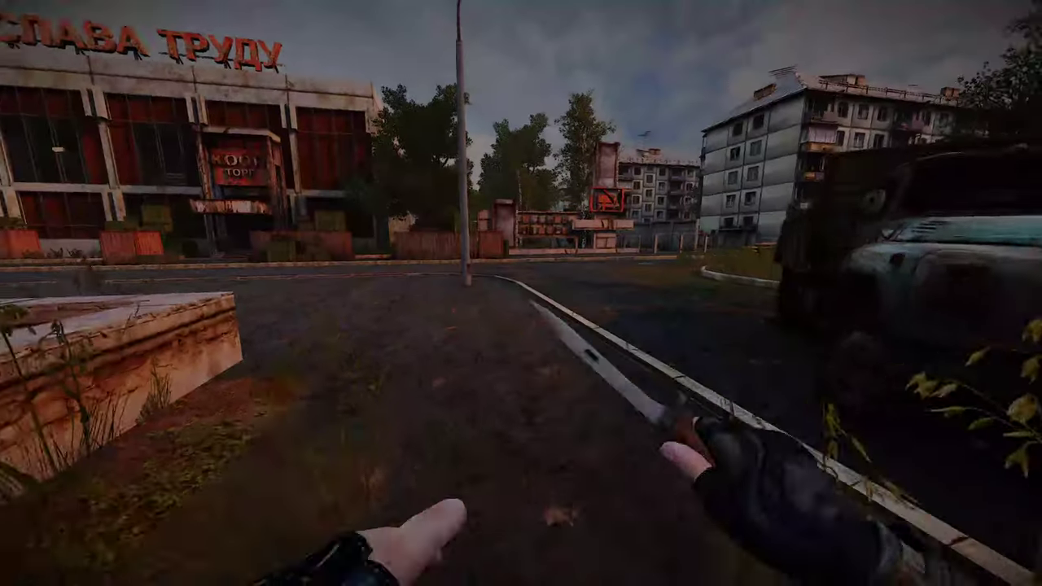
{"action": "key", "text": "3"}
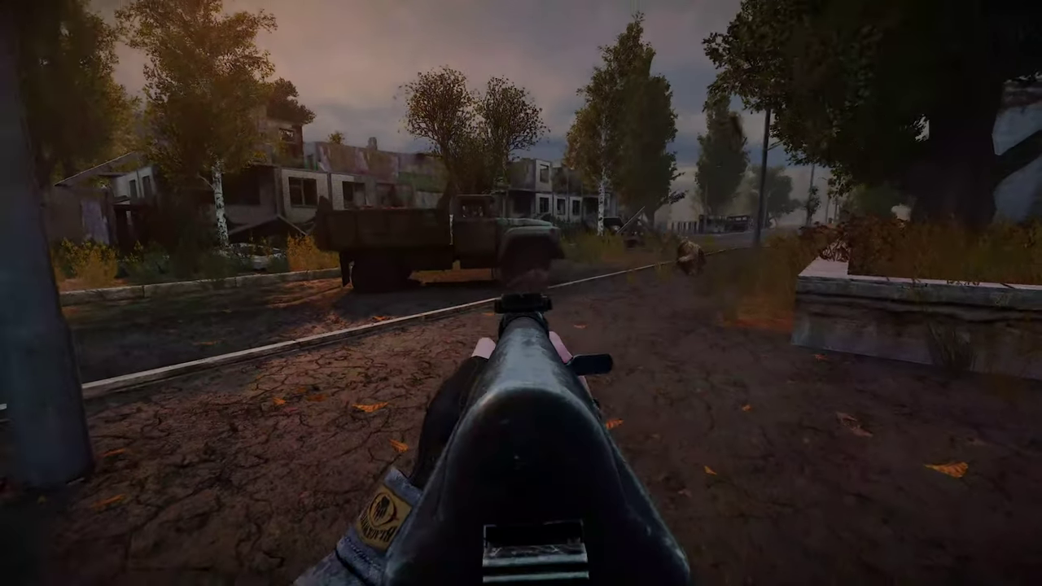
{"action": "key", "text": "r"}
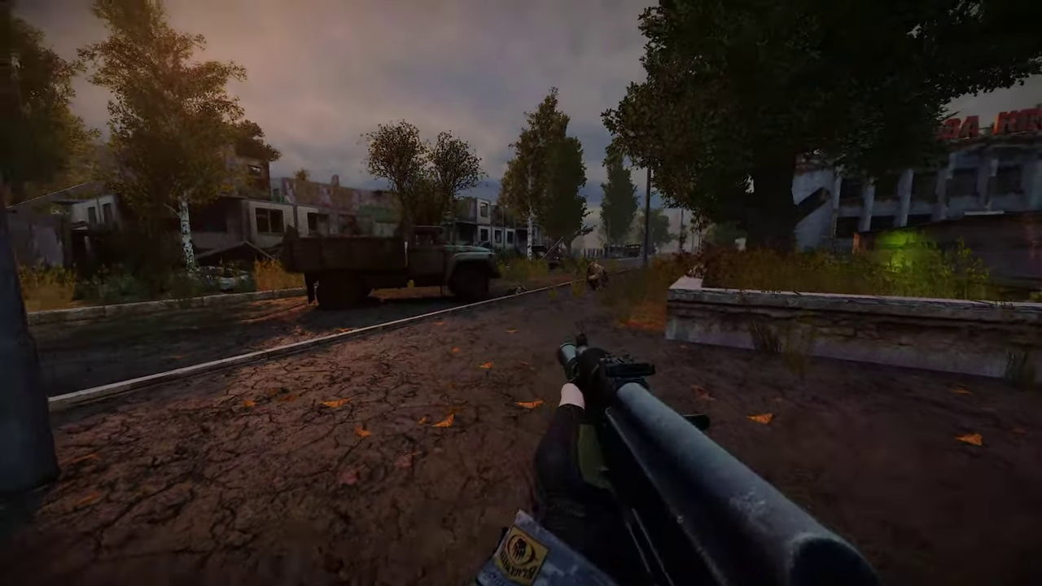
{"action": "key", "text": "w"}
{"action": "right_click", "coordinate": [520, 293]}
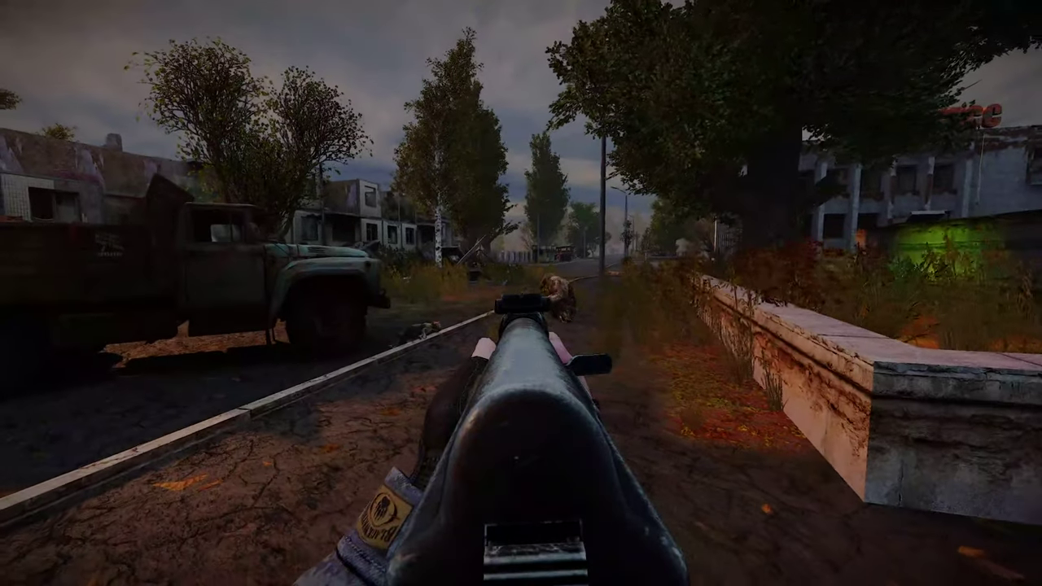
{"action": "key", "text": "w"}
{"action": "key", "text": "w"}
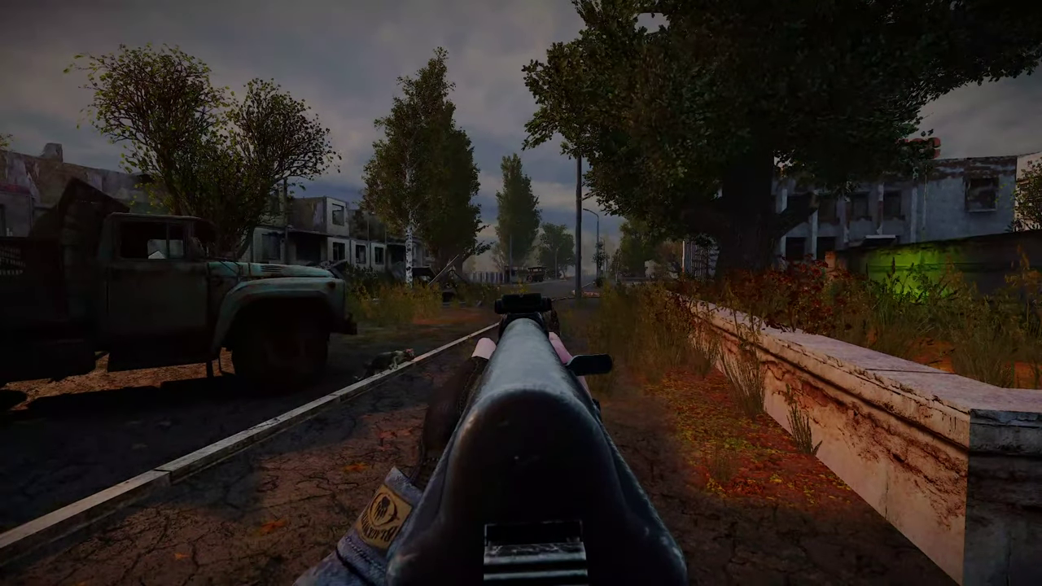
{"action": "key", "text": "w"}
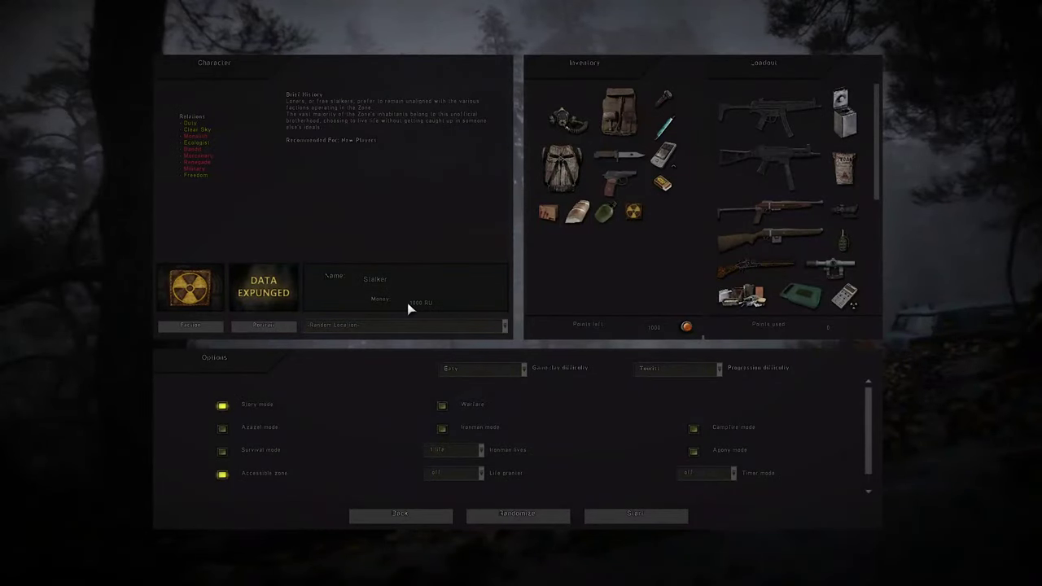
Choose the Mercenary faction and the dark helmet portrait.
{"action": "left_click", "coordinate": [200, 335]}
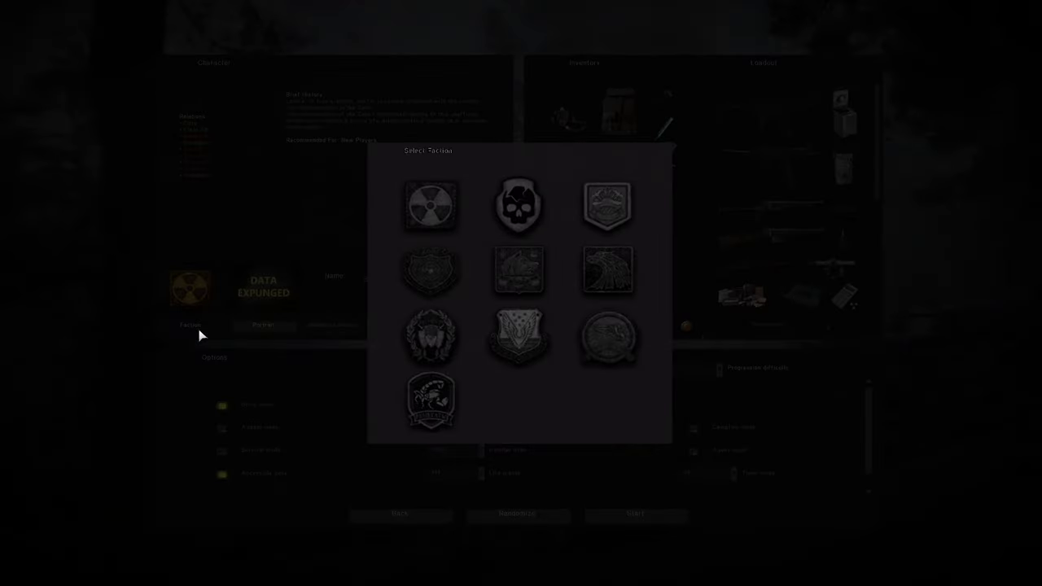
{"action": "left_click", "coordinate": [586, 281]}
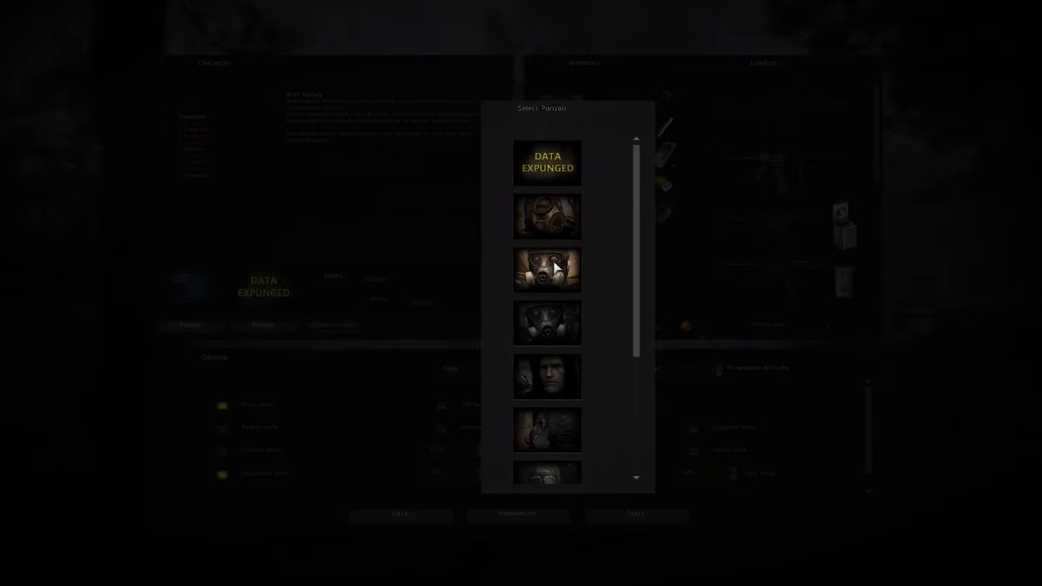
{"action": "scroll", "coordinate": [550, 299], "scroll_direction": "down", "scroll_amount": 3}
{"action": "left_click", "coordinate": [552, 403]}
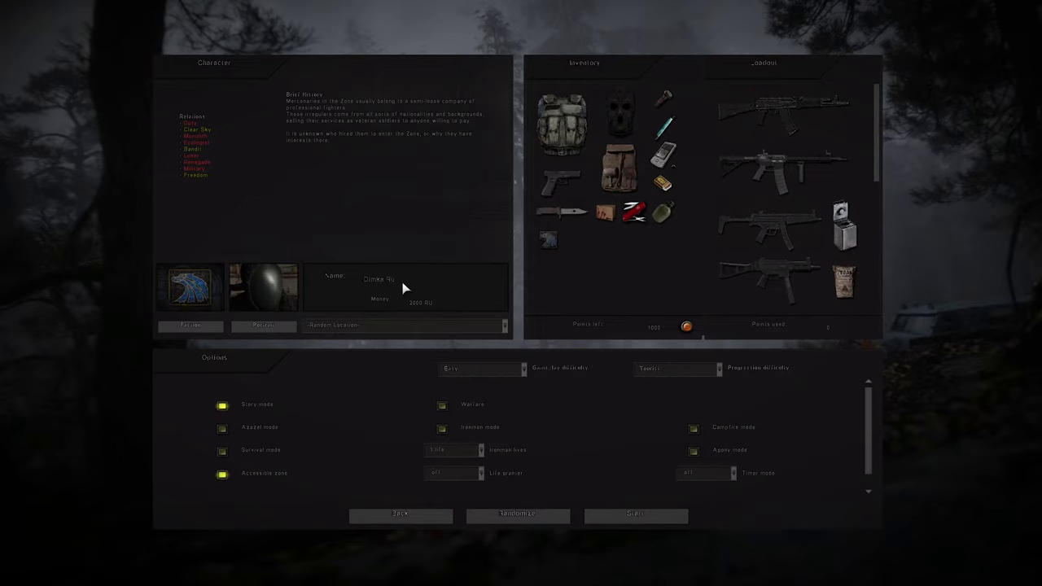
Spend all loadout points on an assault rifle, bandages and other supplies.
{"action": "double_click", "coordinate": [805, 171]}
{"action": "scroll", "coordinate": [794, 191], "scroll_direction": "down", "scroll_amount": 3}
{"action": "scroll", "coordinate": [788, 198], "scroll_direction": "down", "scroll_amount": 2}
{"action": "scroll", "coordinate": [787, 199], "scroll_direction": "down", "scroll_amount": 1}
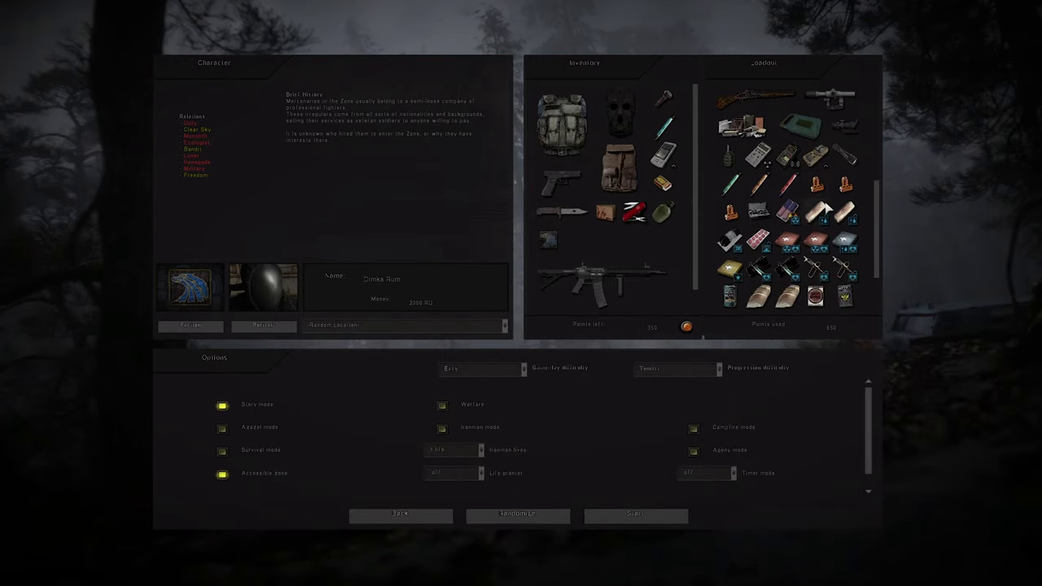
{"action": "double_click", "coordinate": [817, 214]}
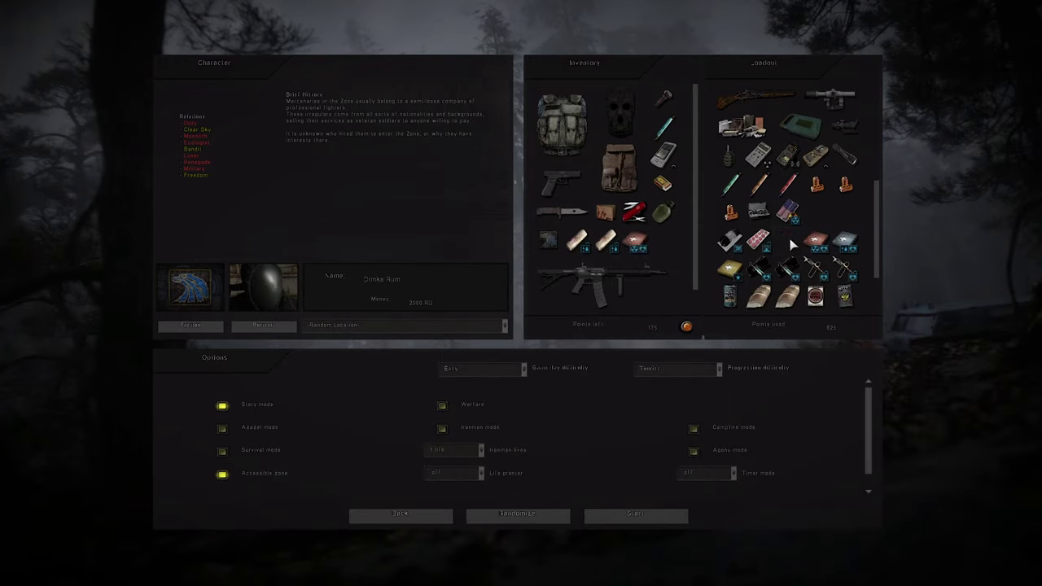
{"action": "double_click", "coordinate": [812, 242]}
{"action": "scroll", "coordinate": [812, 241], "scroll_direction": "down", "scroll_amount": 3}
{"action": "double_click", "coordinate": [816, 216]}
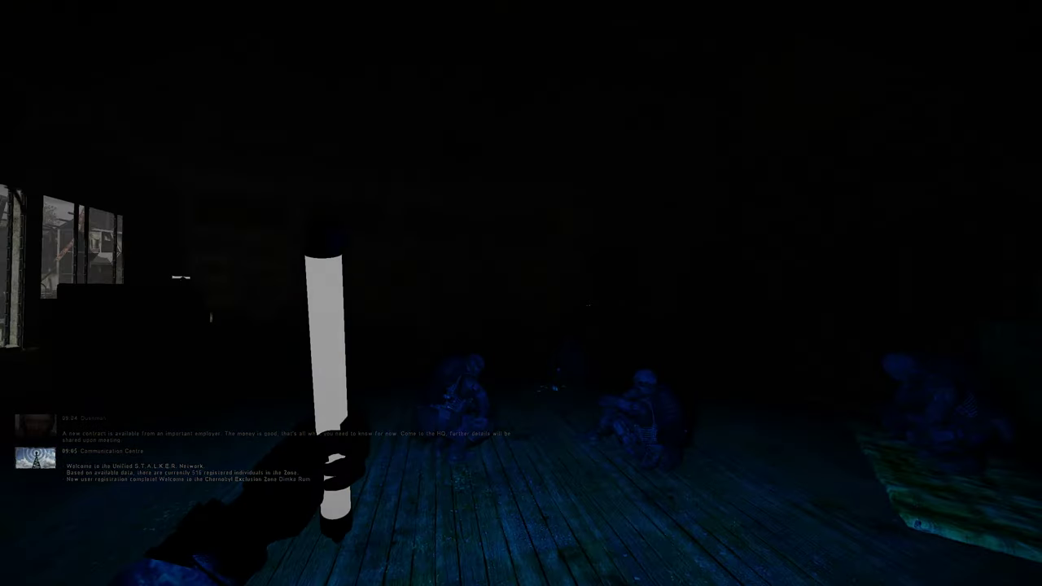
Walk to the seated trader Aslan and browse his job offers.
{"action": "key", "text": "w"}
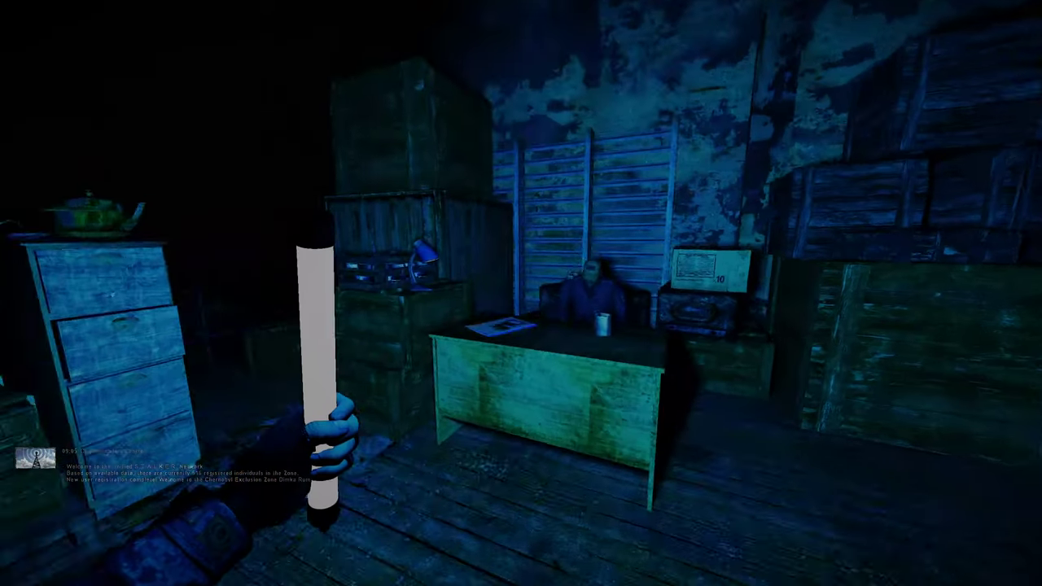
{"action": "key", "text": "w"}
{"action": "key", "text": "f"}
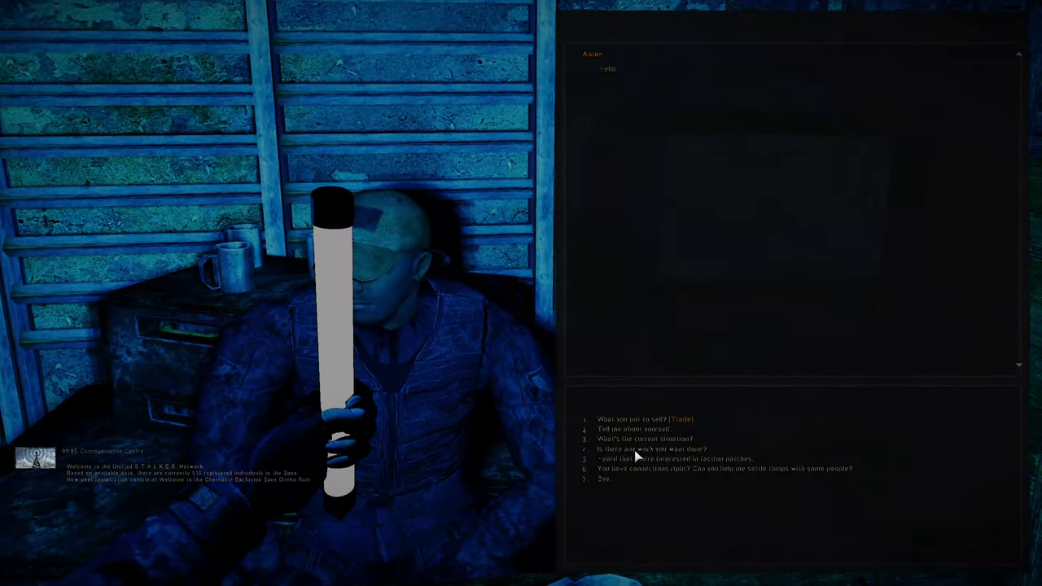
{"action": "left_click", "coordinate": [635, 450]}
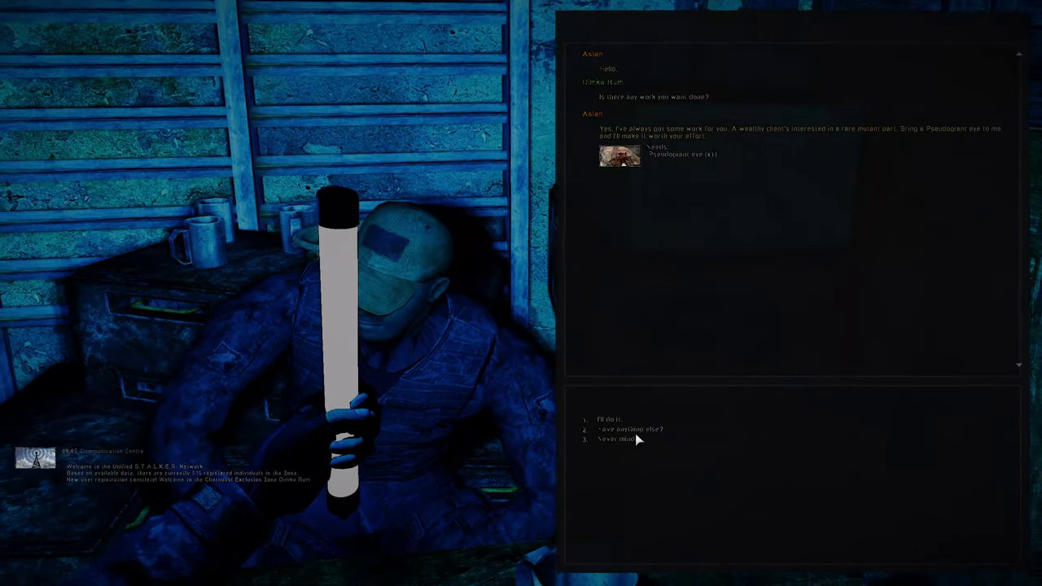
{"action": "left_click", "coordinate": [635, 432]}
{"action": "left_click", "coordinate": [636, 431]}
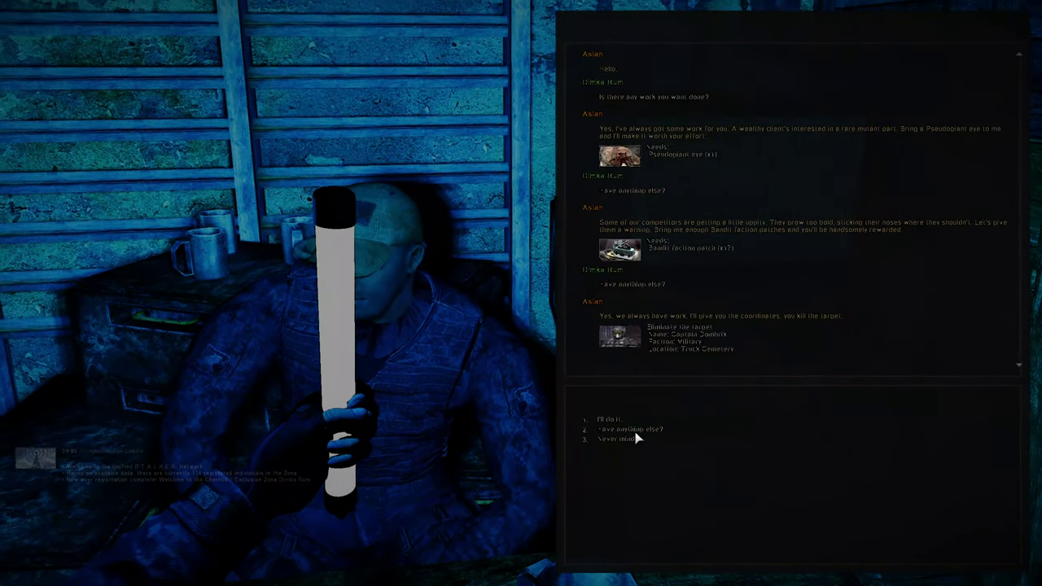
{"action": "left_click", "coordinate": [636, 432]}
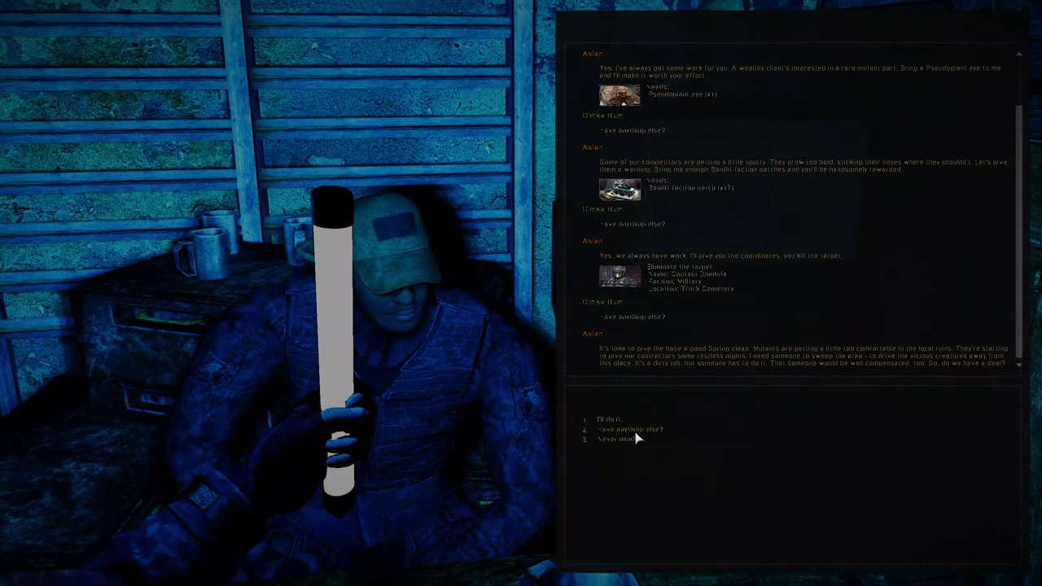
{"action": "left_click", "coordinate": [636, 432]}
{"action": "left_click", "coordinate": [633, 426]}
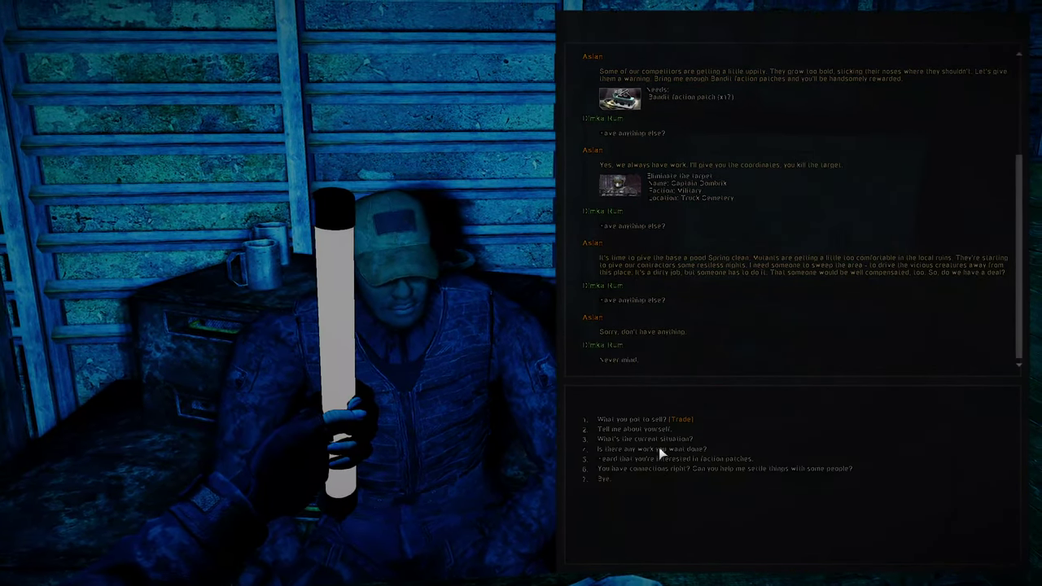
Accept Aslan's Bandit faction patch job.
{"action": "left_click", "coordinate": [658, 447]}
{"action": "left_click", "coordinate": [644, 431]}
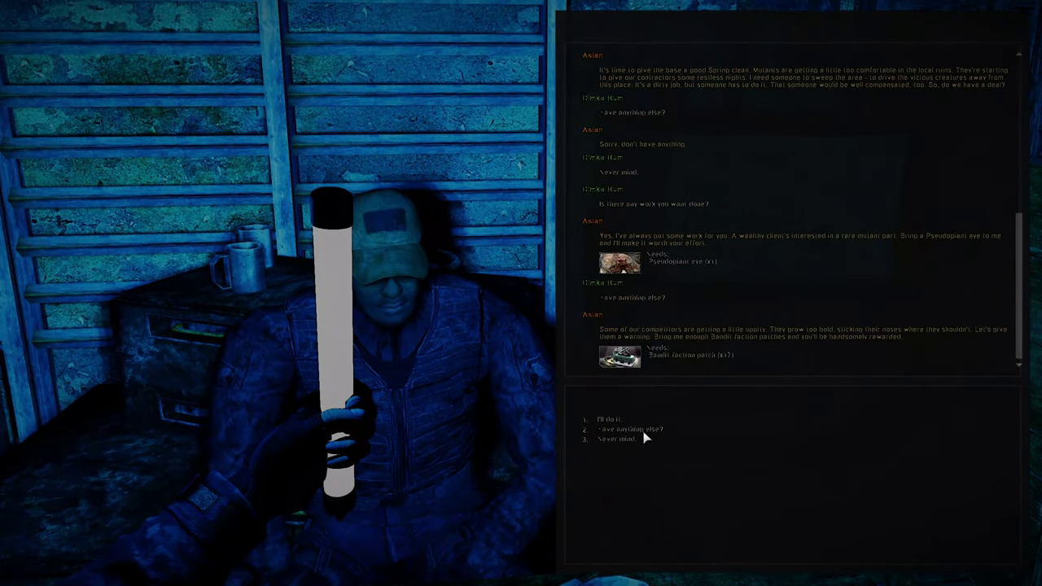
{"action": "left_click", "coordinate": [618, 420]}
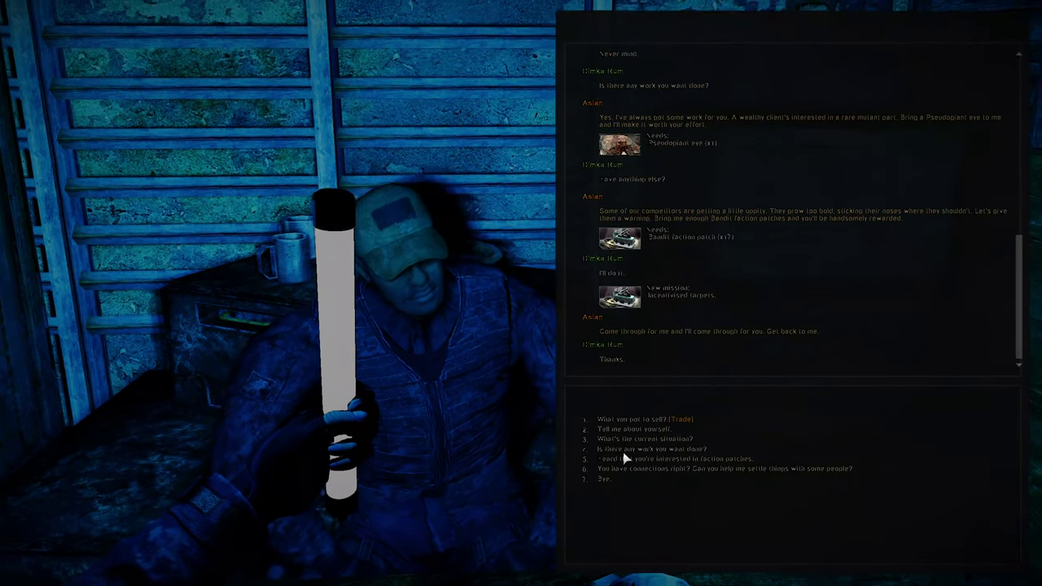
Accept the target elimination job and end the conversation.
{"action": "left_click", "coordinate": [625, 448]}
{"action": "left_click", "coordinate": [624, 432]}
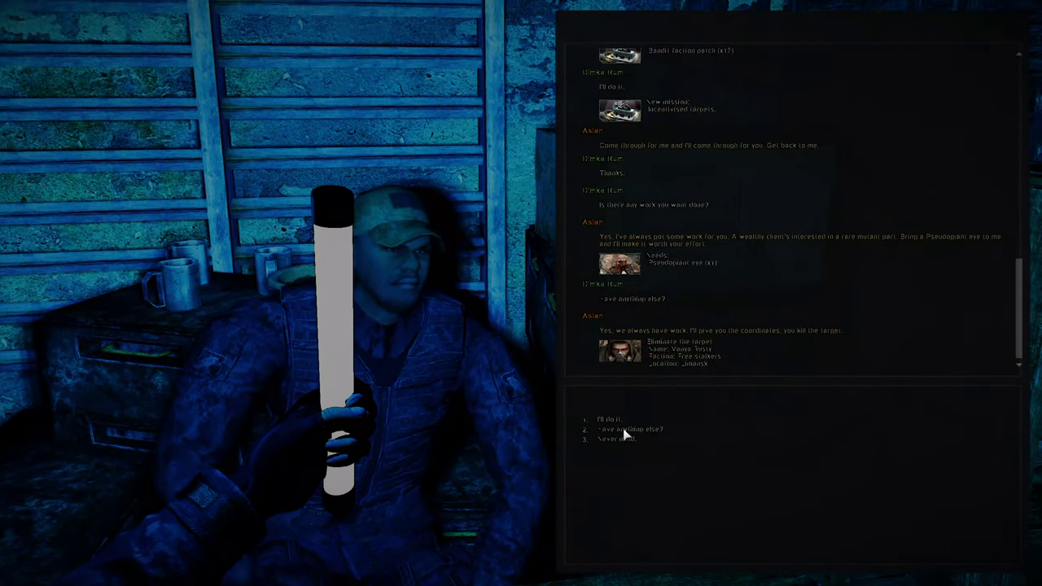
{"action": "left_click", "coordinate": [619, 420]}
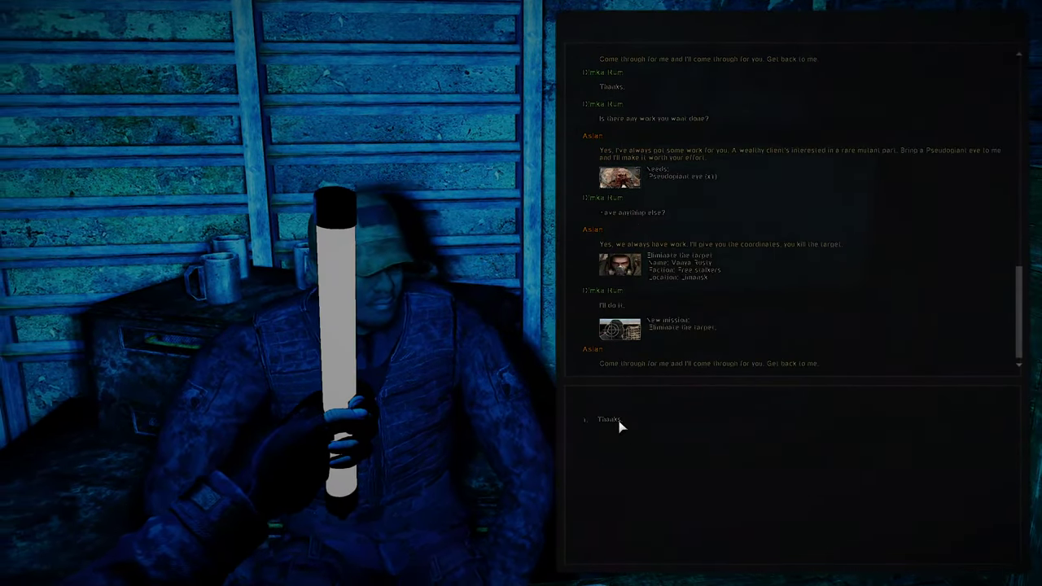
{"action": "left_click", "coordinate": [606, 479]}
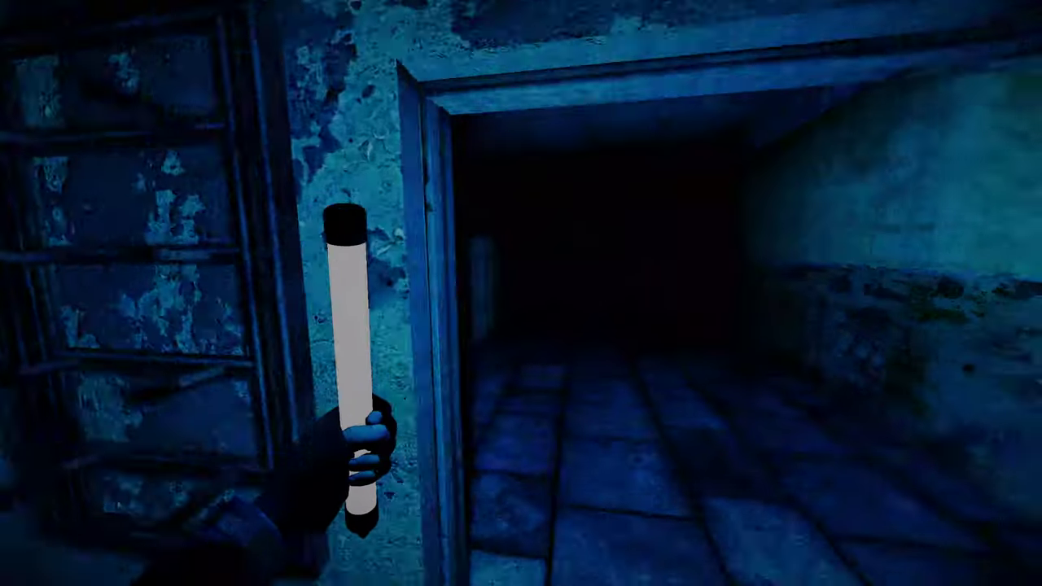
Go down the stairwell and cross the dark room past the crates.
{"action": "key", "text": "w"}
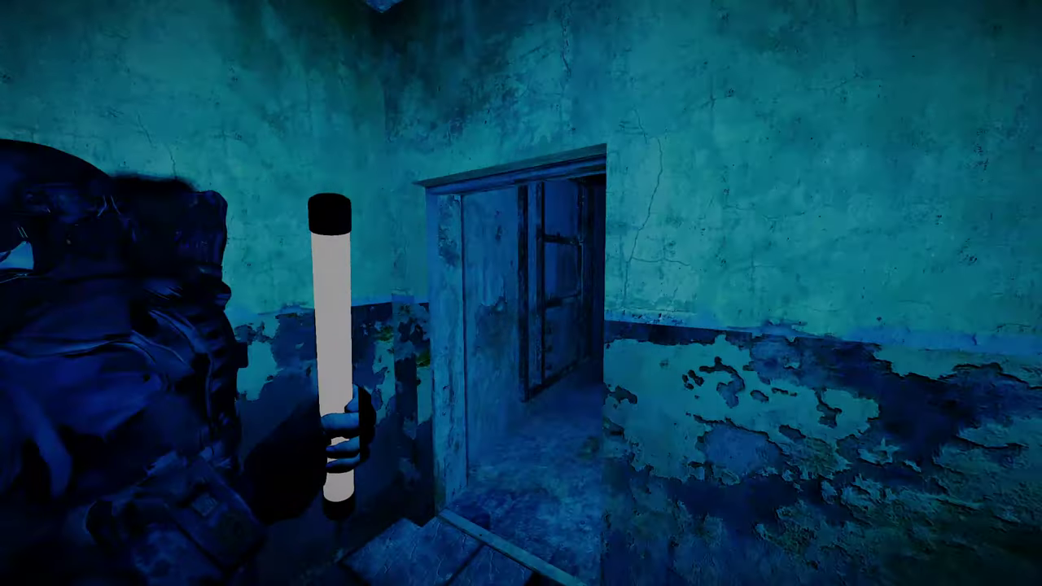
{"action": "key", "text": "w"}
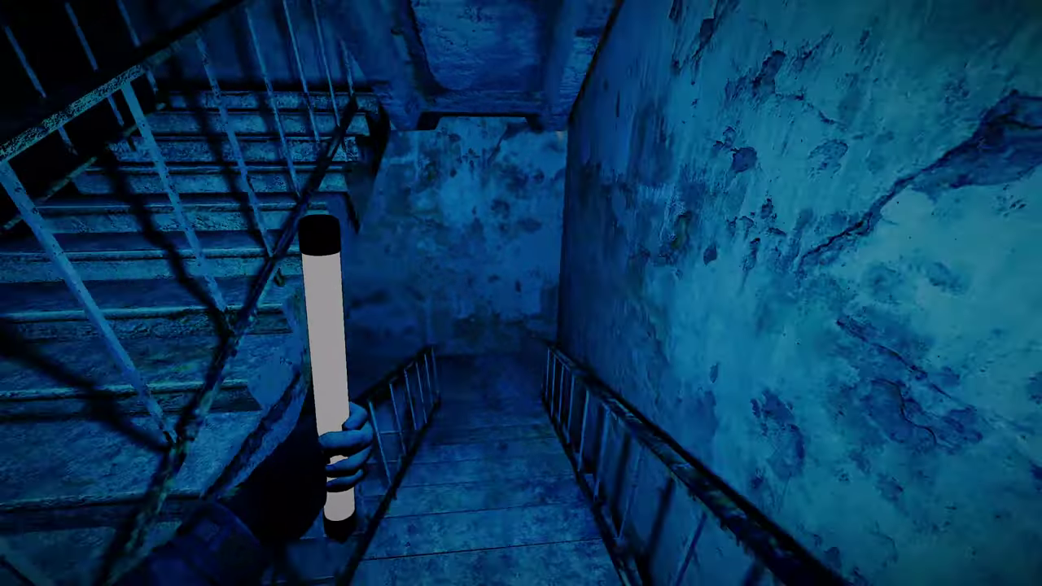
{"action": "key", "text": "w"}
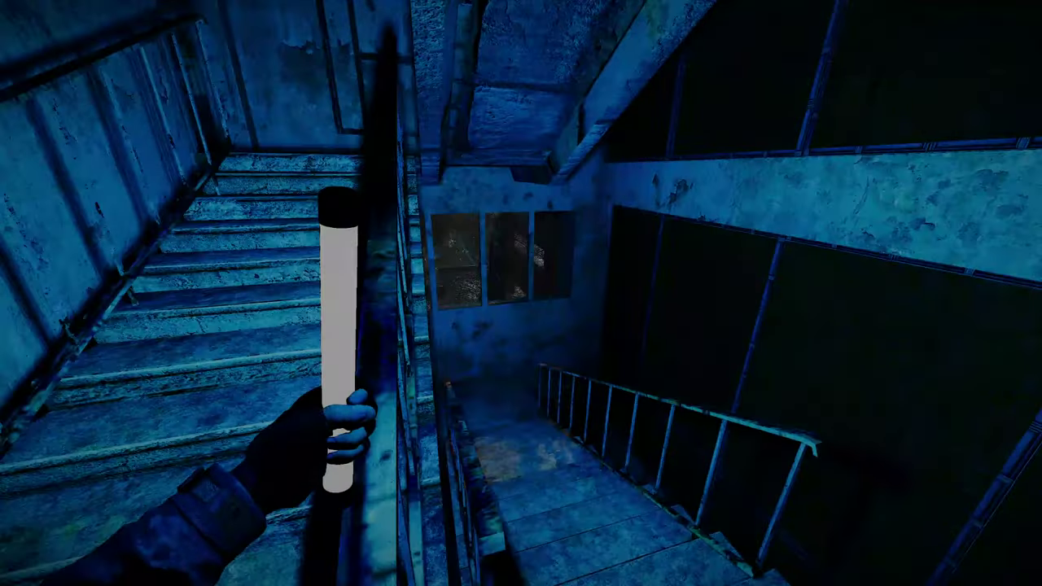
{"action": "key", "text": "w"}
{"action": "key", "text": "w"}
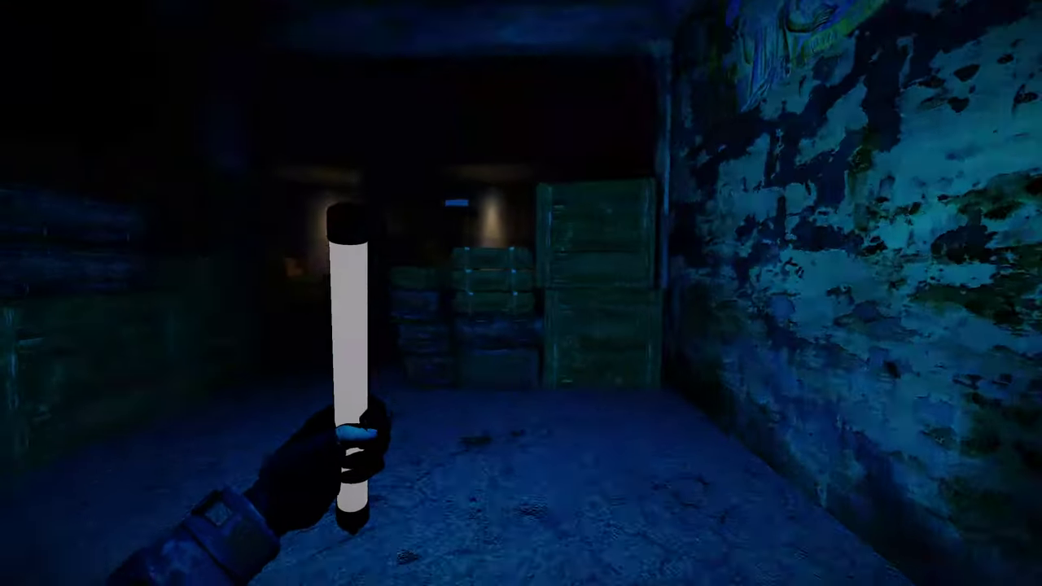
{"action": "key", "text": "w"}
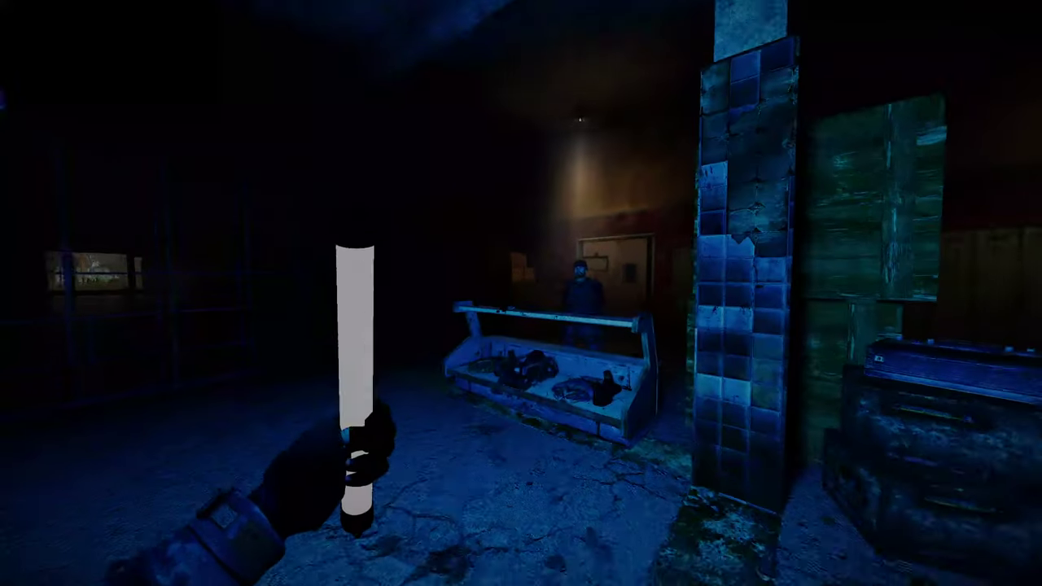
Accept Dushman's contract-killer bounty on a Free Stalker in the Red Forest.
{"action": "key", "text": "f"}
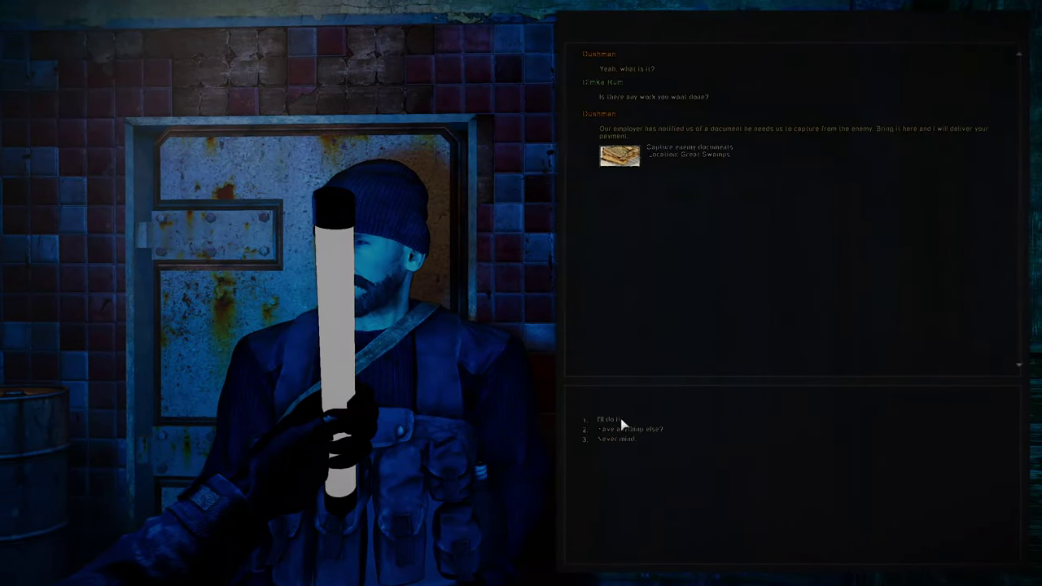
{"action": "left_click", "coordinate": [620, 430]}
{"action": "left_click", "coordinate": [620, 429]}
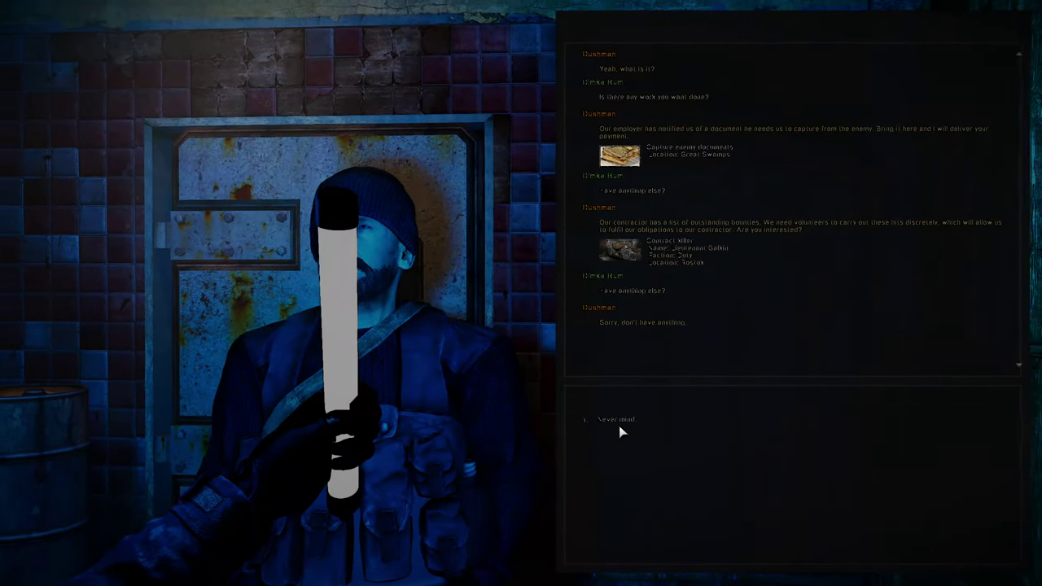
{"action": "left_click", "coordinate": [616, 420]}
{"action": "left_click", "coordinate": [628, 456]}
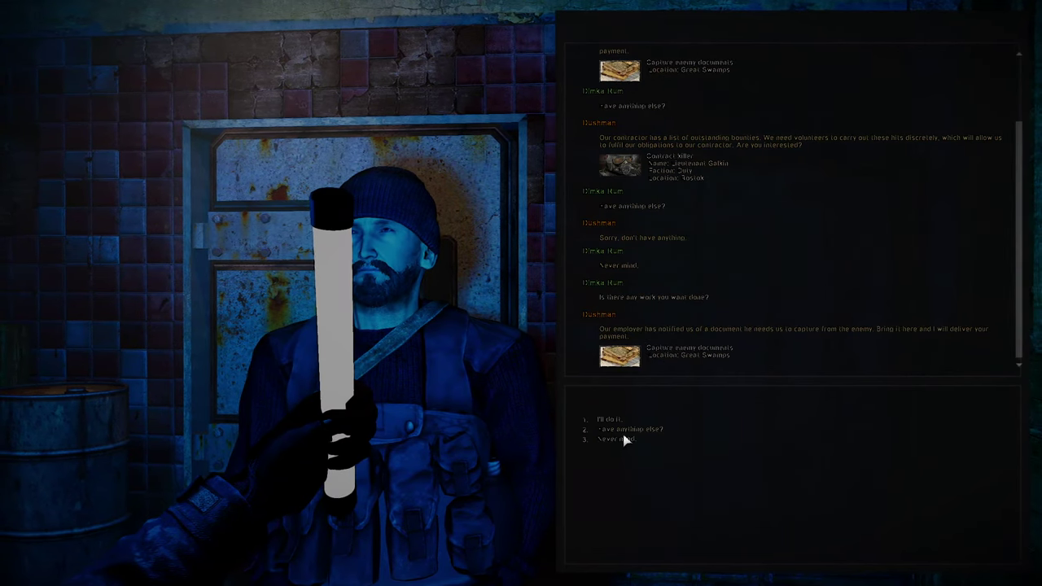
{"action": "left_click", "coordinate": [623, 430]}
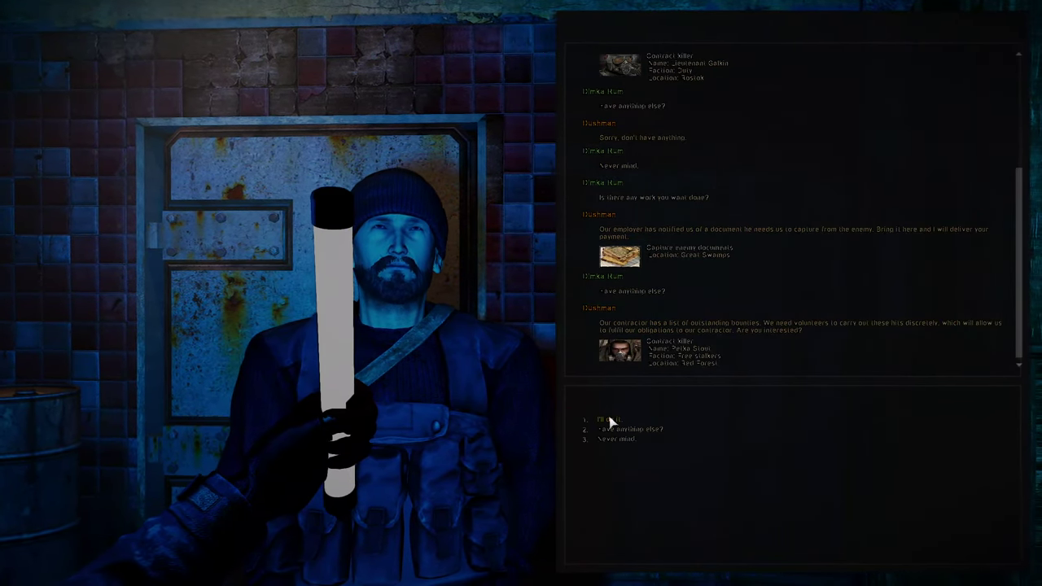
{"action": "left_click", "coordinate": [611, 420]}
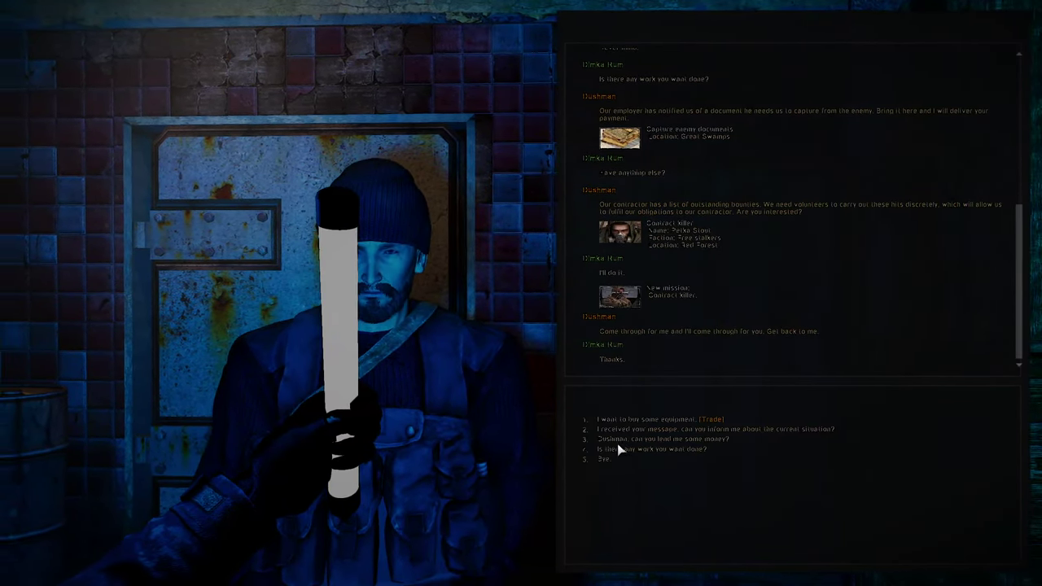
{"action": "left_click", "coordinate": [618, 447]}
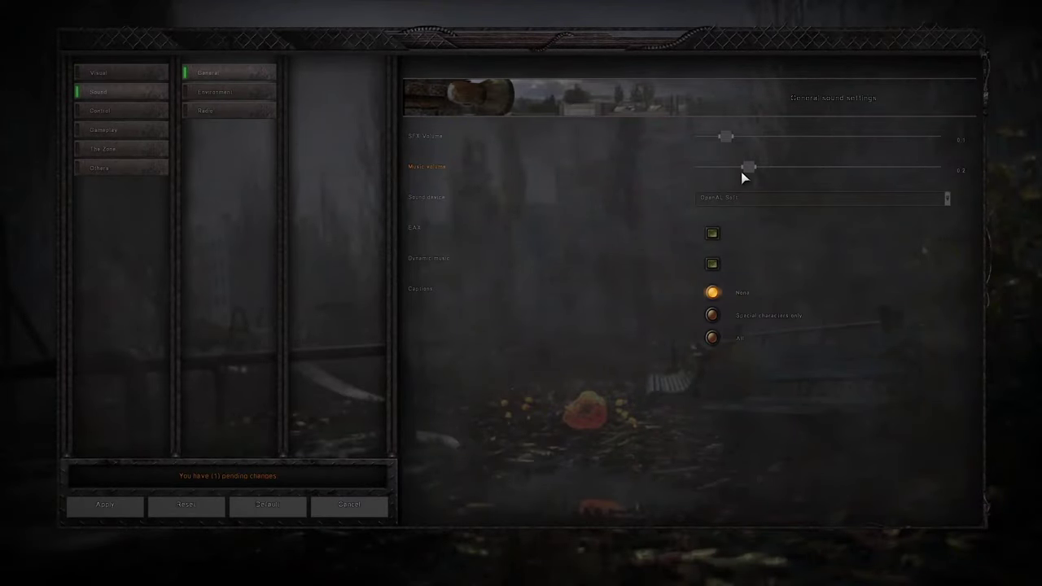
Close Settings keeping the music volume change, then resume the game.
{"action": "left_click", "coordinate": [102, 505]}
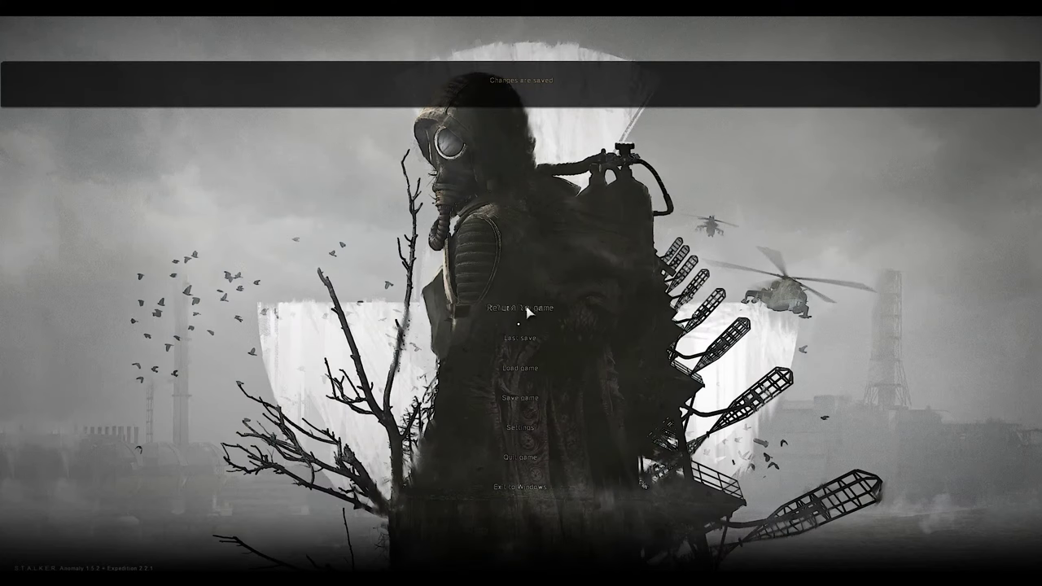
{"action": "left_click", "coordinate": [526, 309]}
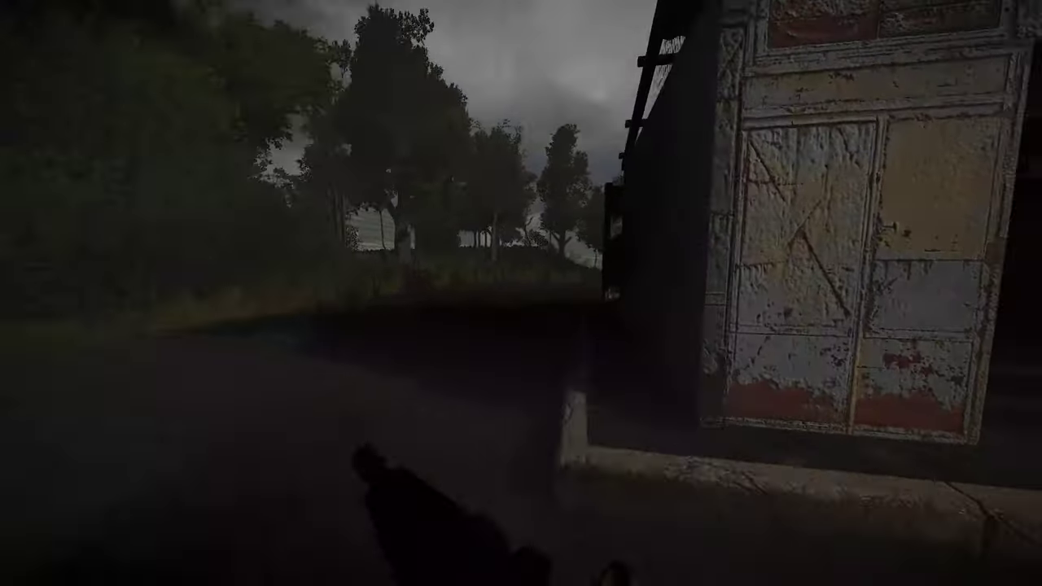
Walk past the building's corner across the field to the concrete wall.
{"action": "key", "text": "w"}
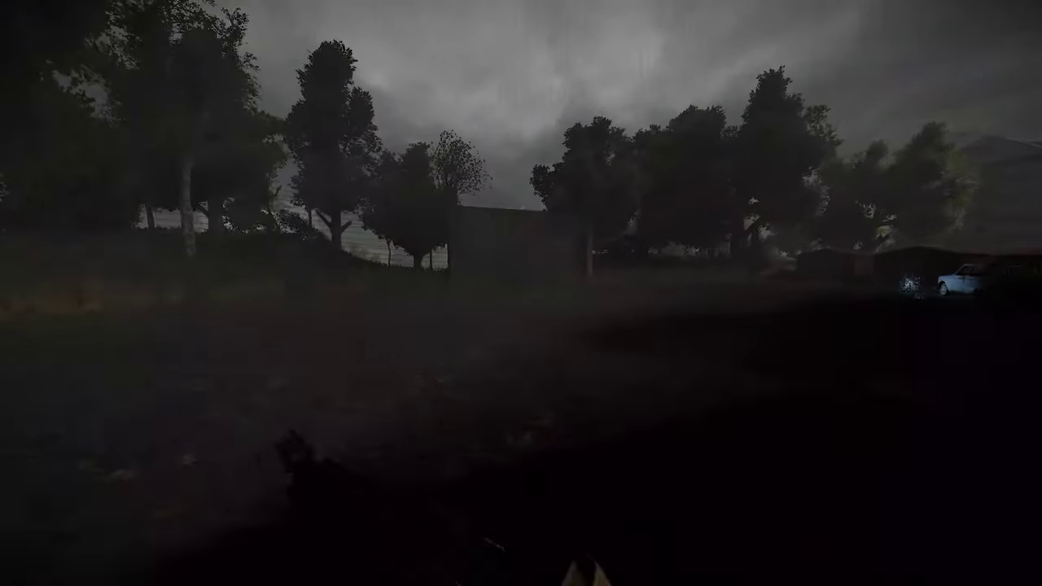
{"action": "key", "text": "w"}
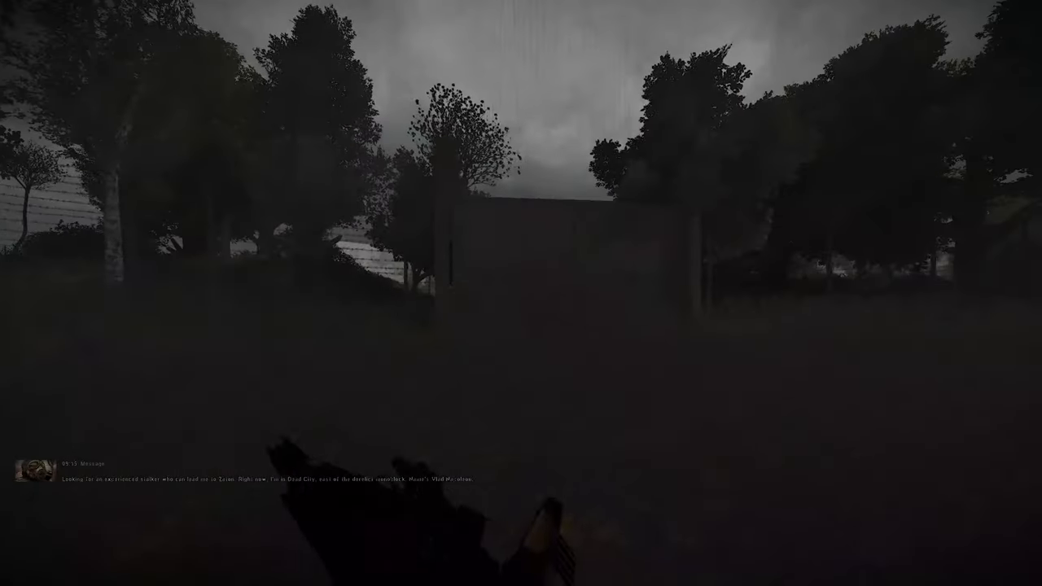
{"action": "key", "text": "w"}
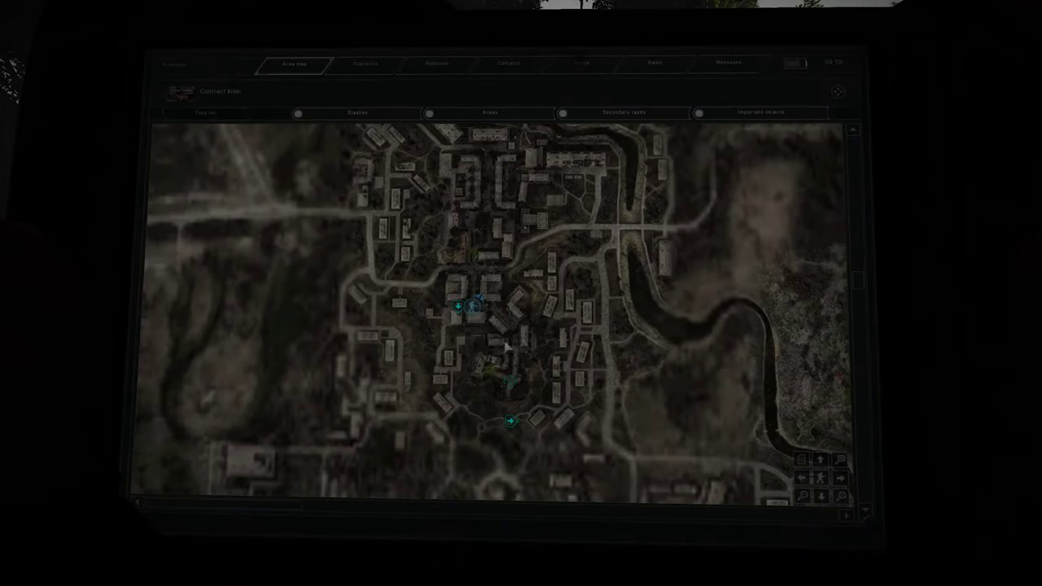
{"action": "scroll", "coordinate": [528, 326], "scroll_direction": "down", "scroll_amount": 2}
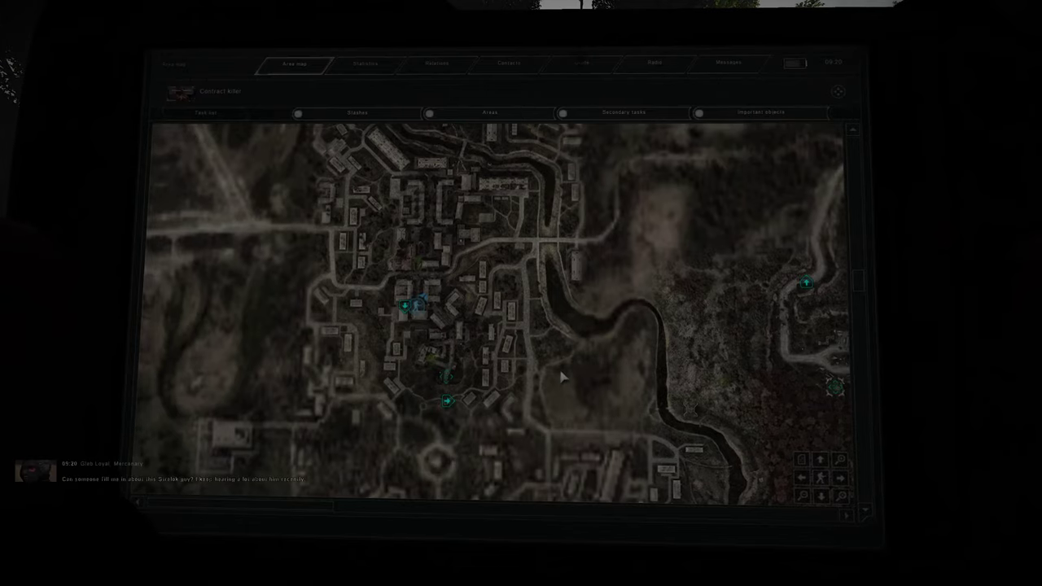
Put away the PDA area map after surveying the surroundings.
{"action": "key", "text": "m"}
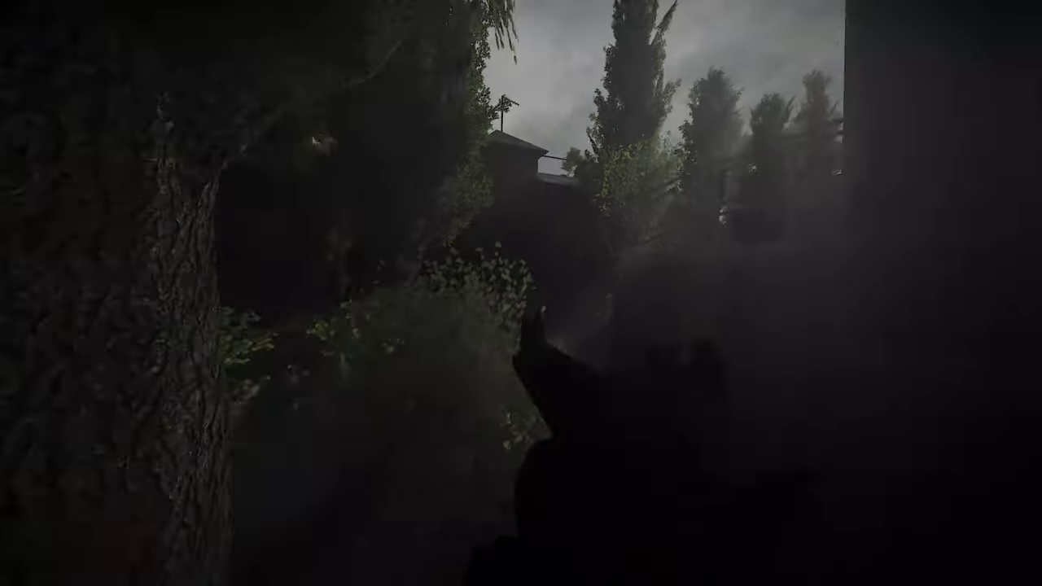
Walk along the road and through the overgrown alleys toward the brick building.
{"action": "key", "text": "w"}
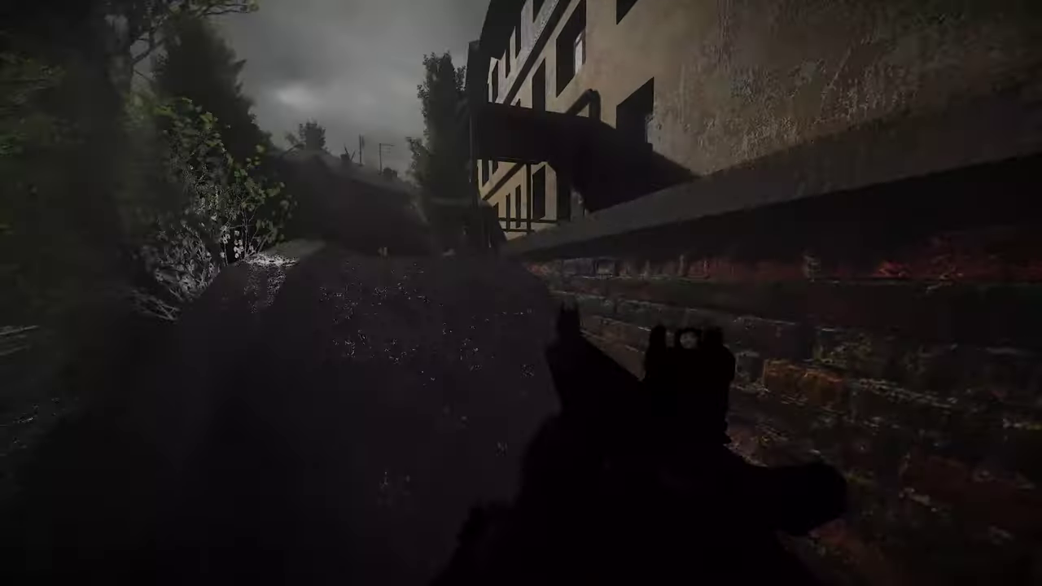
{"action": "key", "text": "w"}
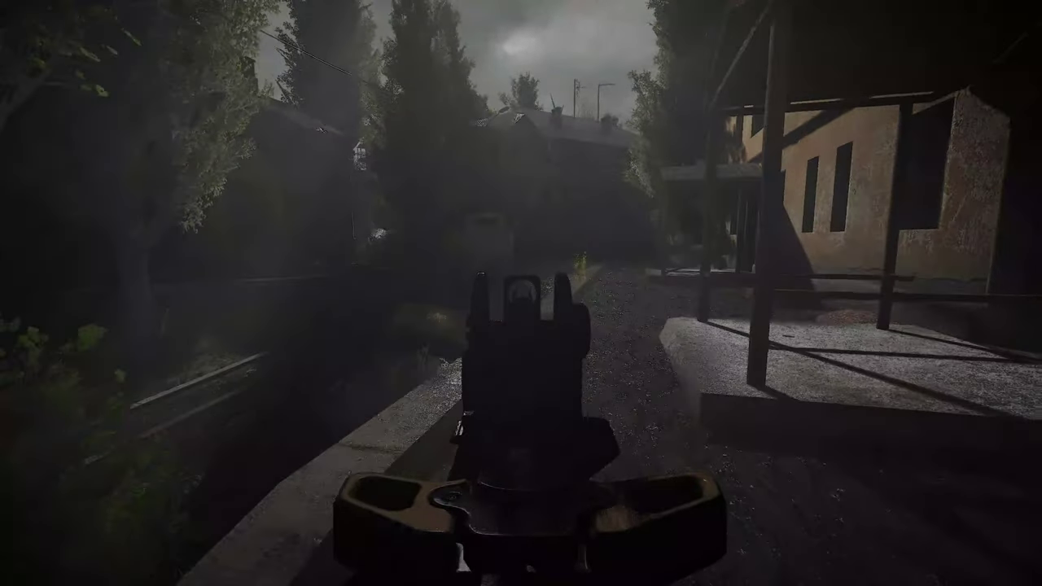
{"action": "key", "text": "w"}
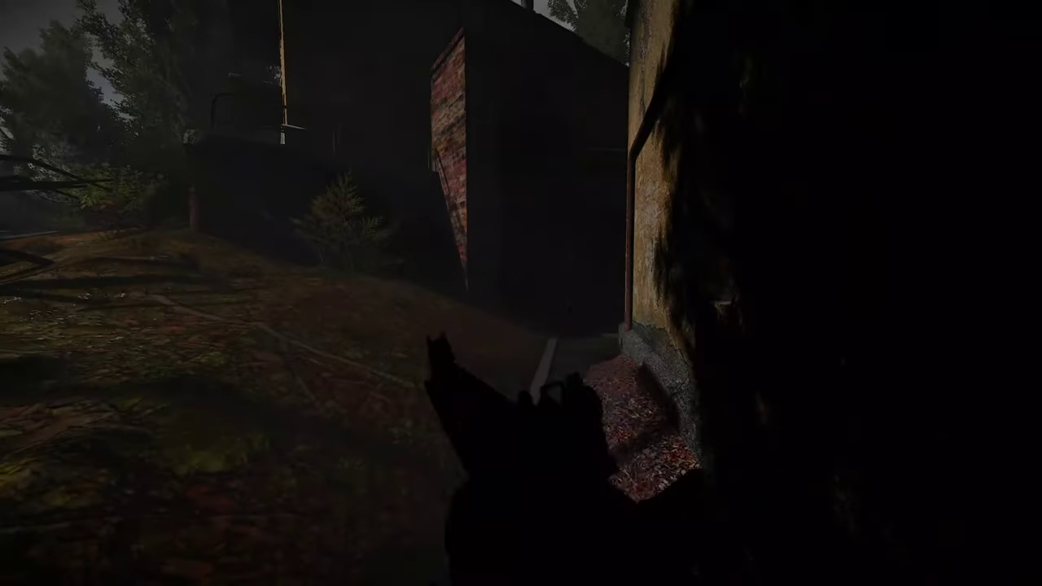
{"action": "key", "text": "w"}
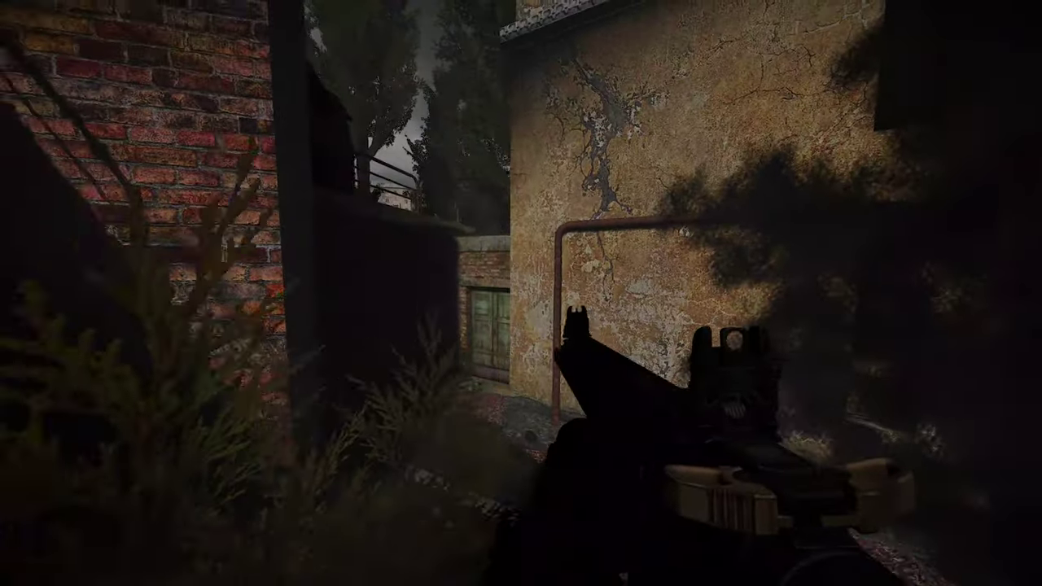
{"action": "key", "text": "w"}
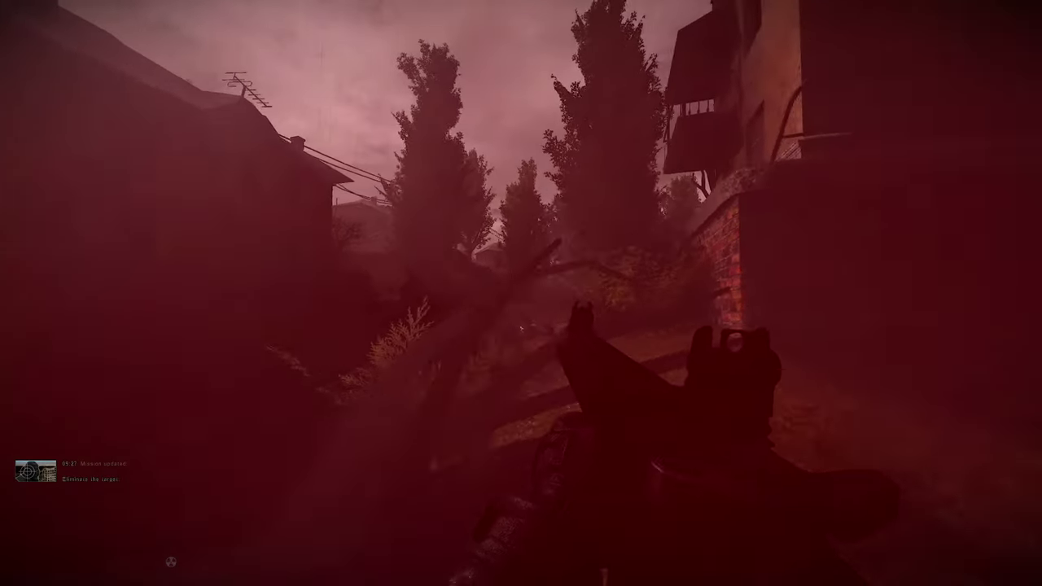
Check the mercenary's inventory twice.
{"action": "key", "text": "i"}
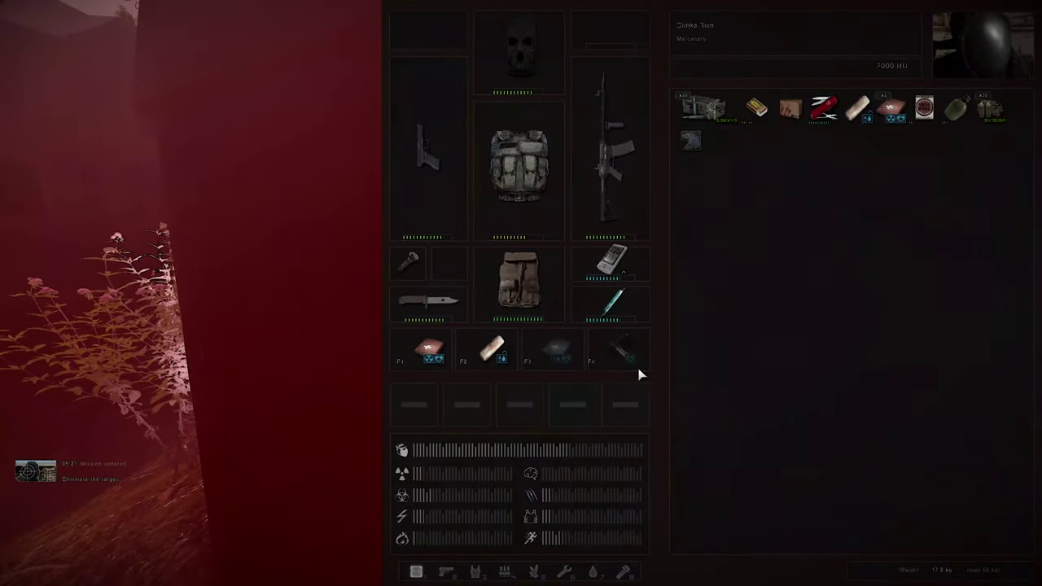
{"action": "key", "text": "i"}
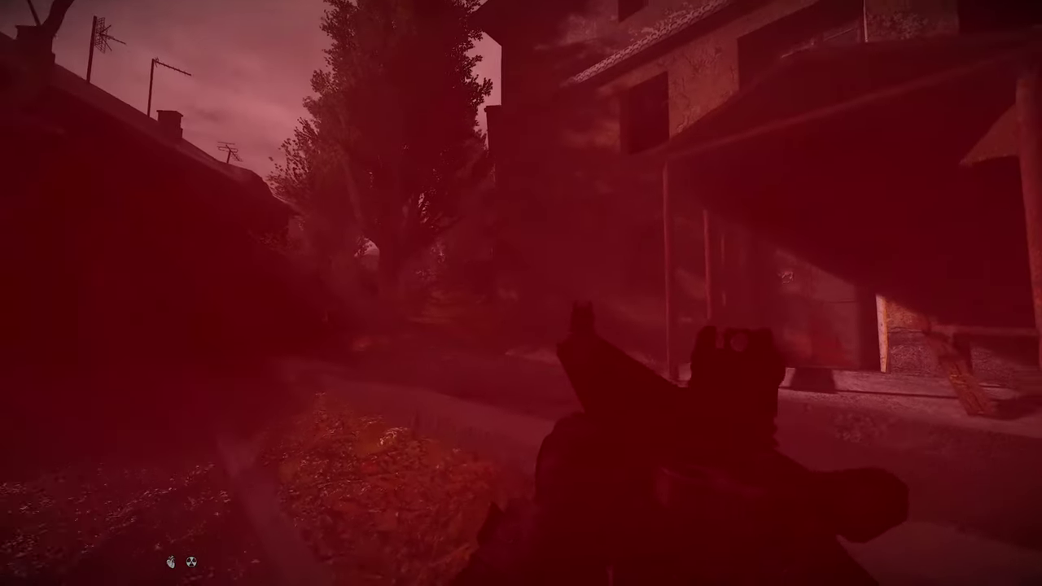
{"action": "key", "text": "i"}
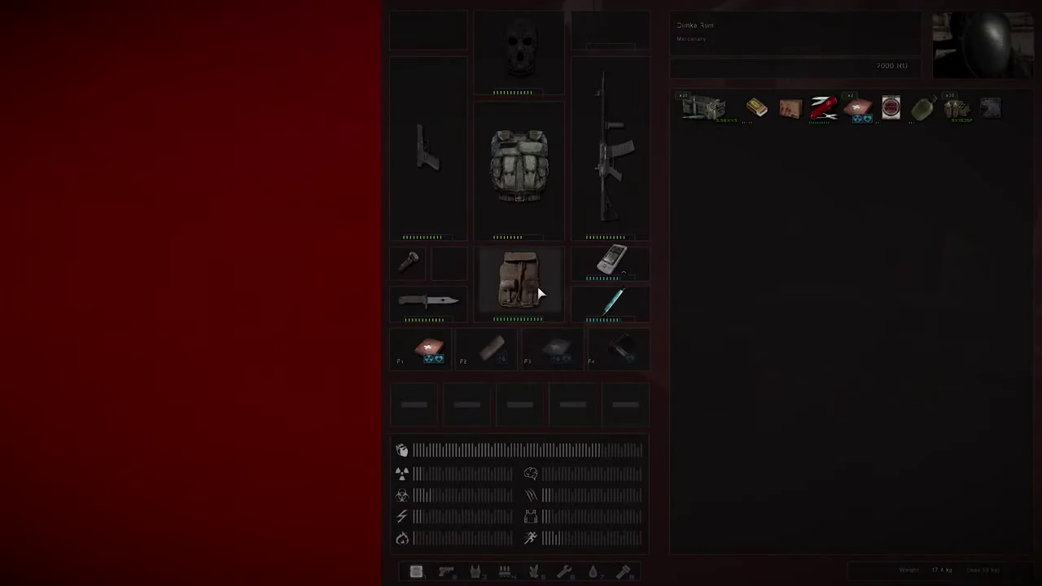
{"action": "key", "text": "i"}
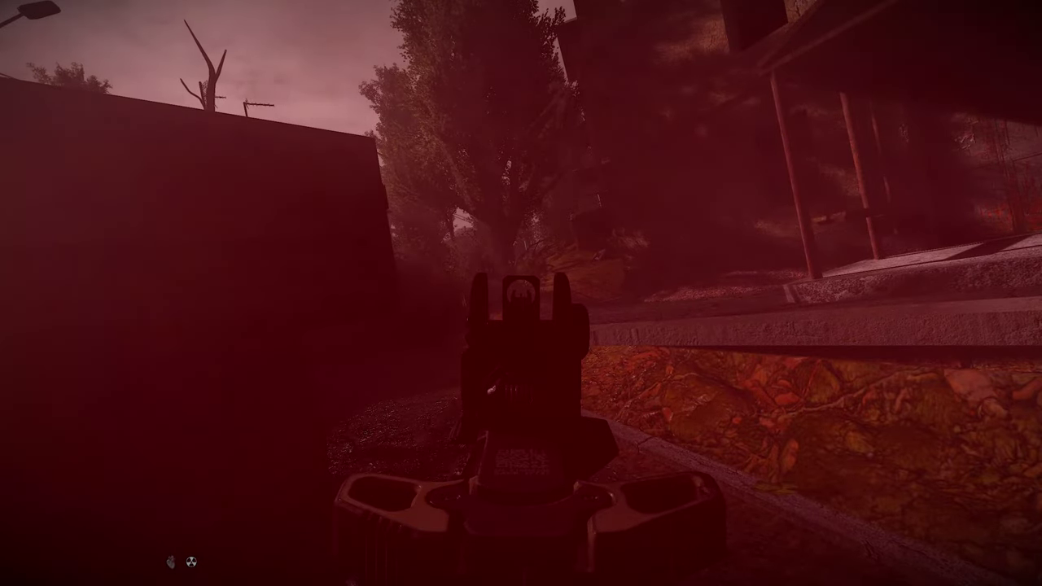
Walk along the wall and dirt path to Serva Bourbon's body and search it.
{"action": "key", "text": "w"}
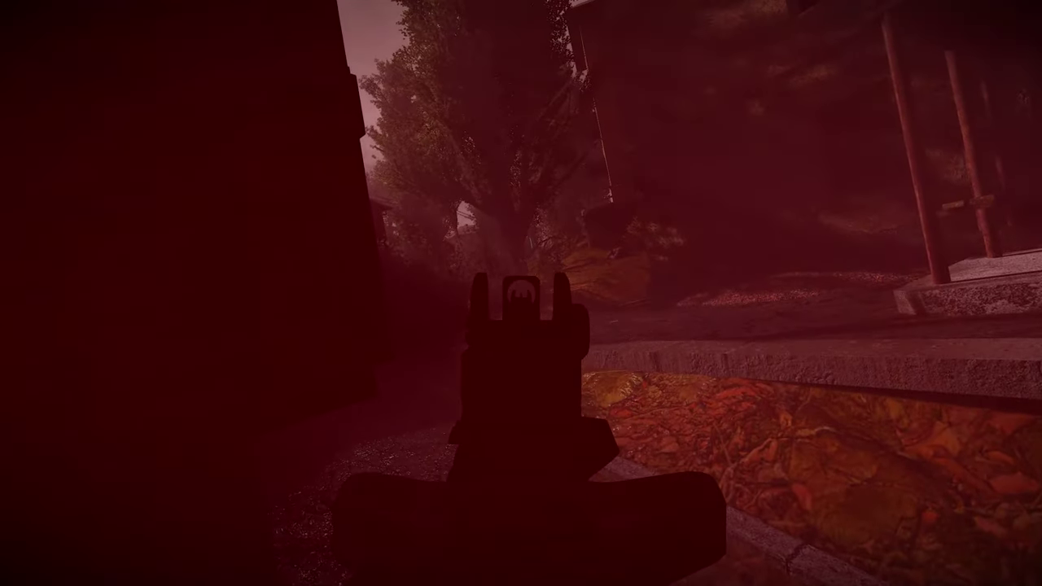
{"action": "key", "text": "w"}
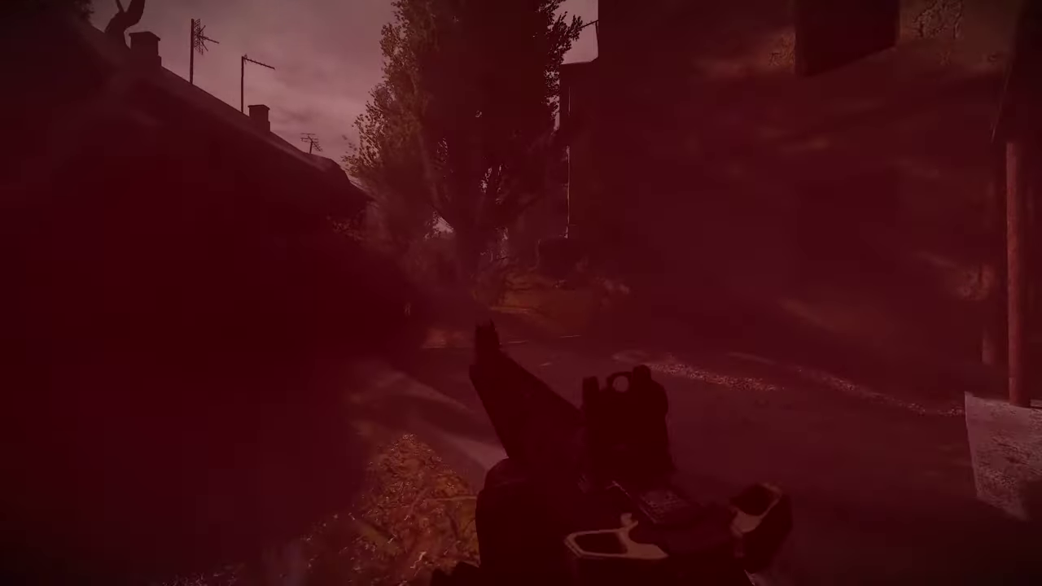
{"action": "right_click", "coordinate": [521, 293]}
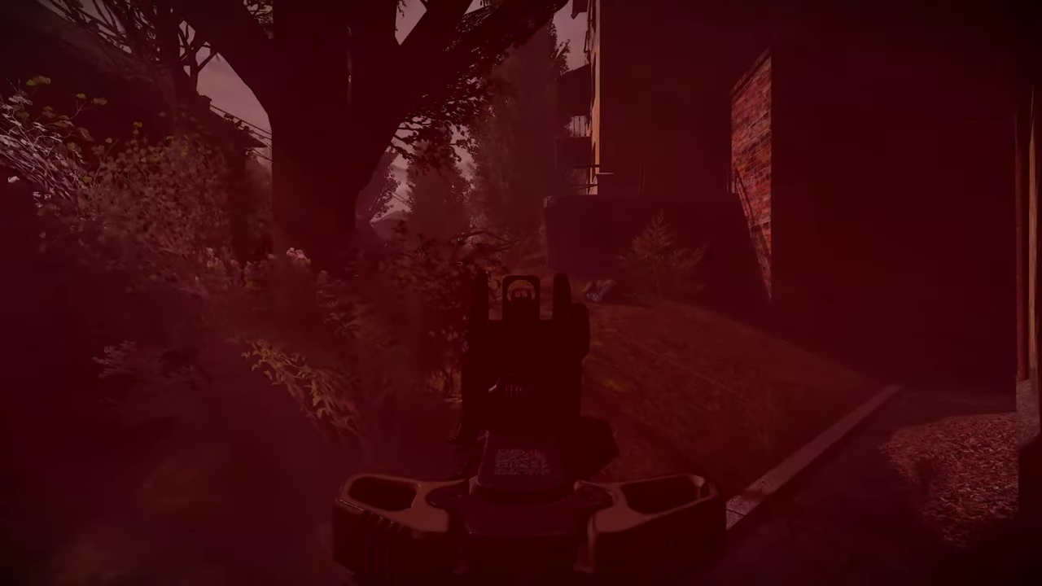
{"action": "right_click", "coordinate": [521, 293]}
{"action": "key", "text": "w"}
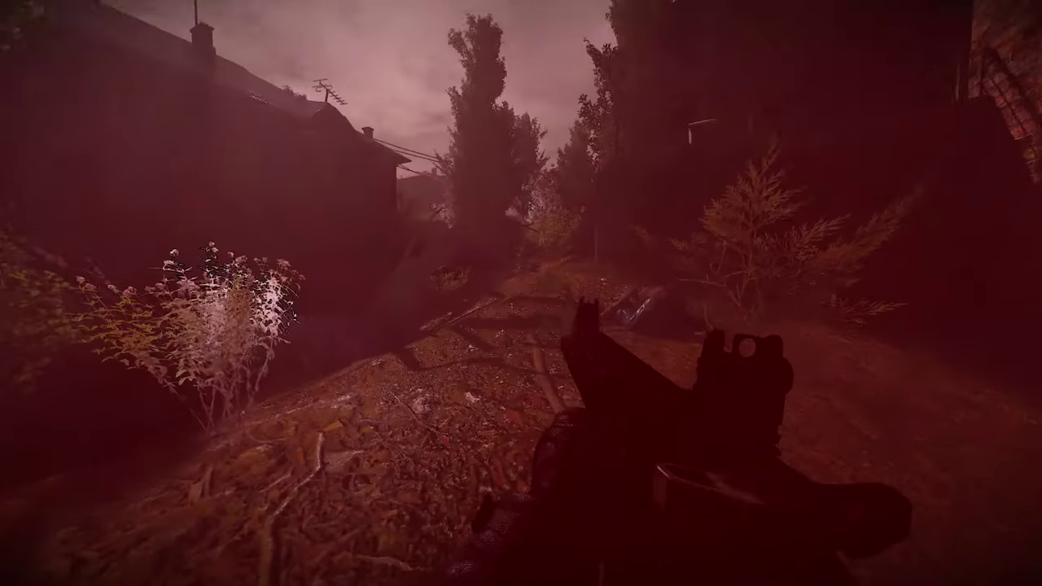
{"action": "key", "text": "w"}
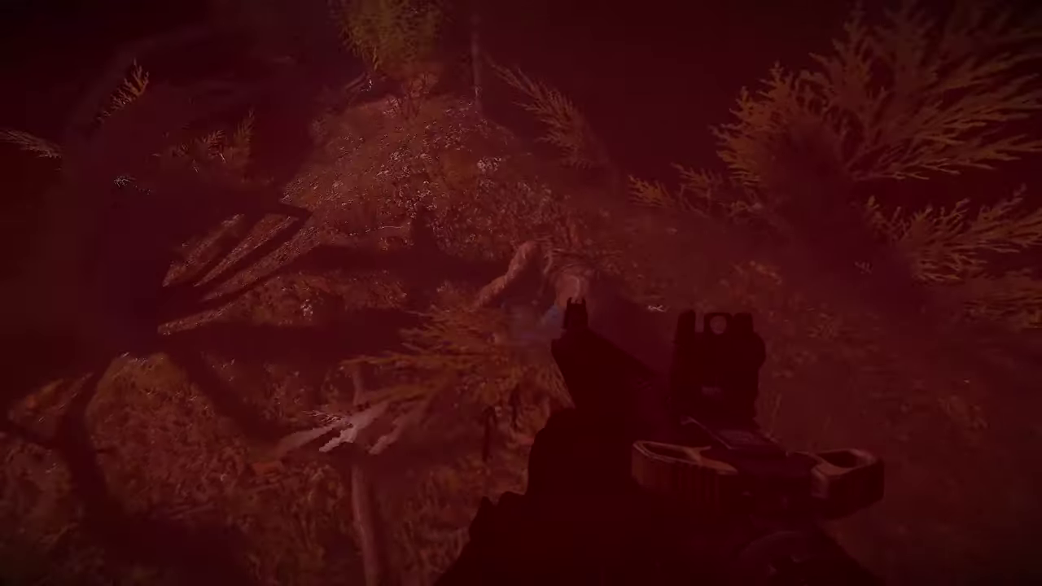
{"action": "key", "text": "f"}
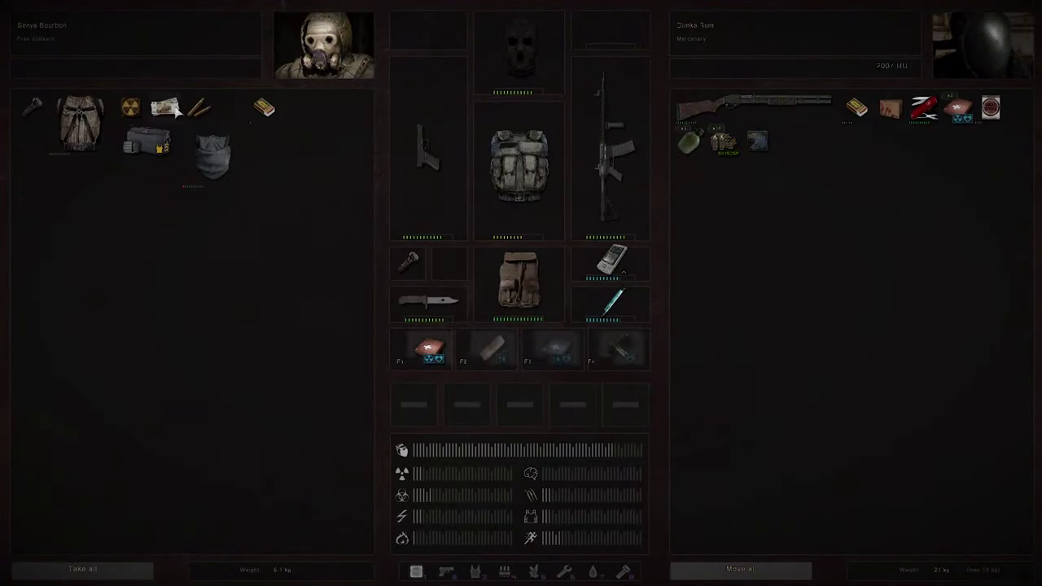
Finish looting Serva Bourbon and sprint along the road toward the next body.
{"action": "key", "text": "Escape"}
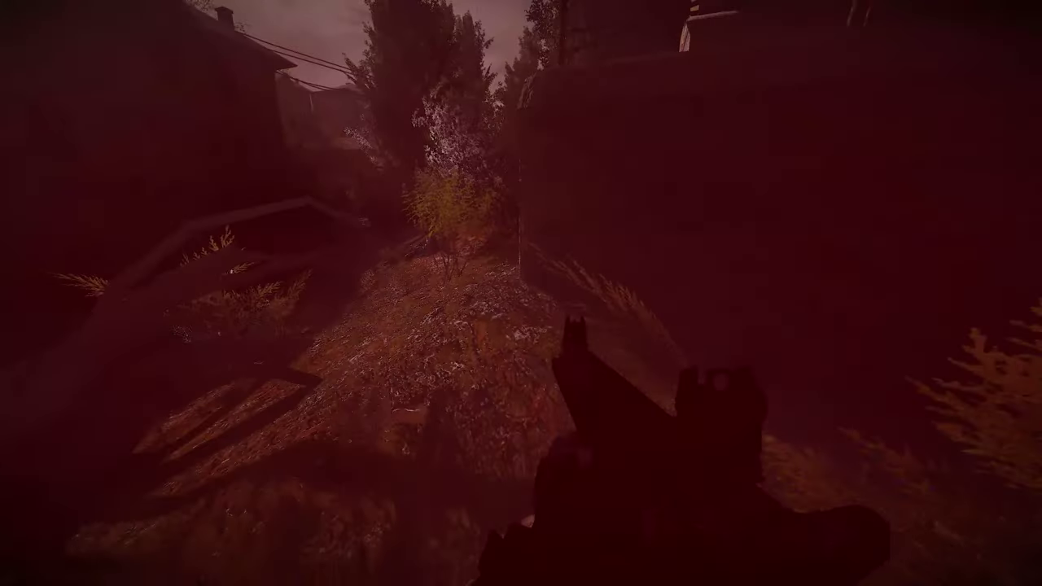
{"action": "key", "text": "w"}
{"action": "right_click", "coordinate": [521, 293]}
{"action": "key", "text": "w"}
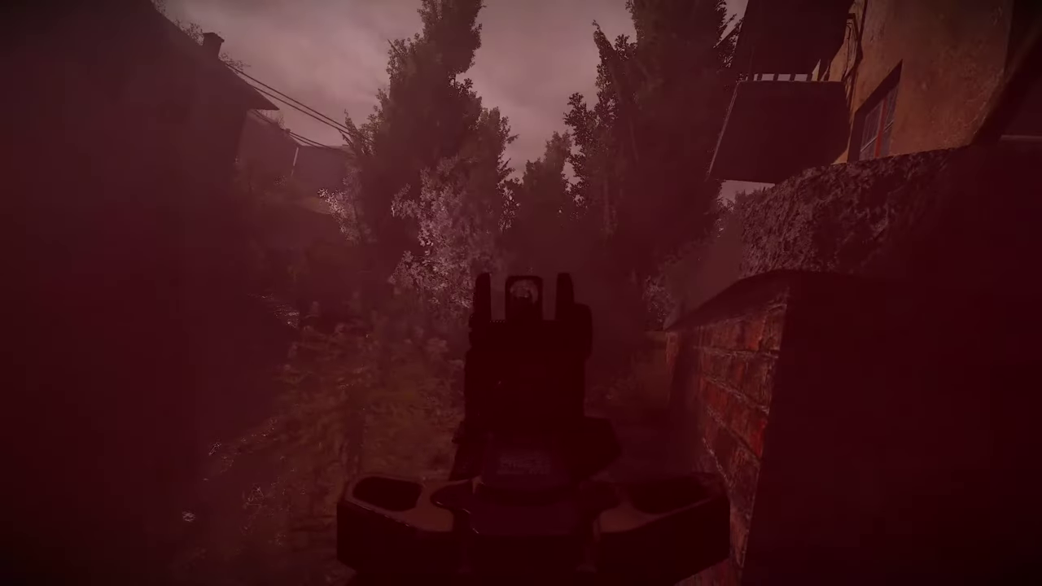
{"action": "key", "text": "shift"}
Loot Semyon Postman's body, then check the gear beside the jeep.
{"action": "key", "text": "w"}
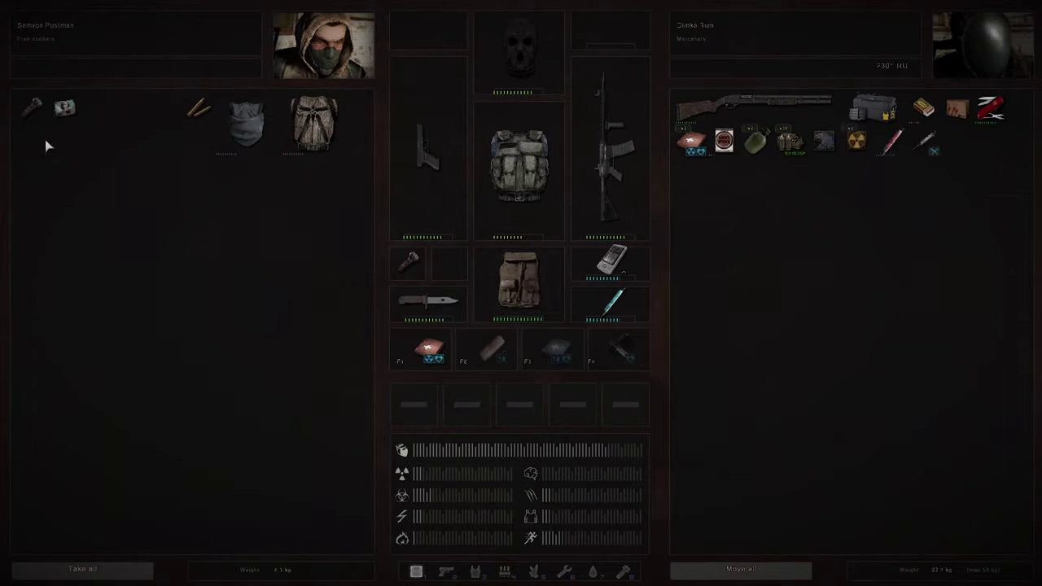
{"action": "key", "text": "Escape"}
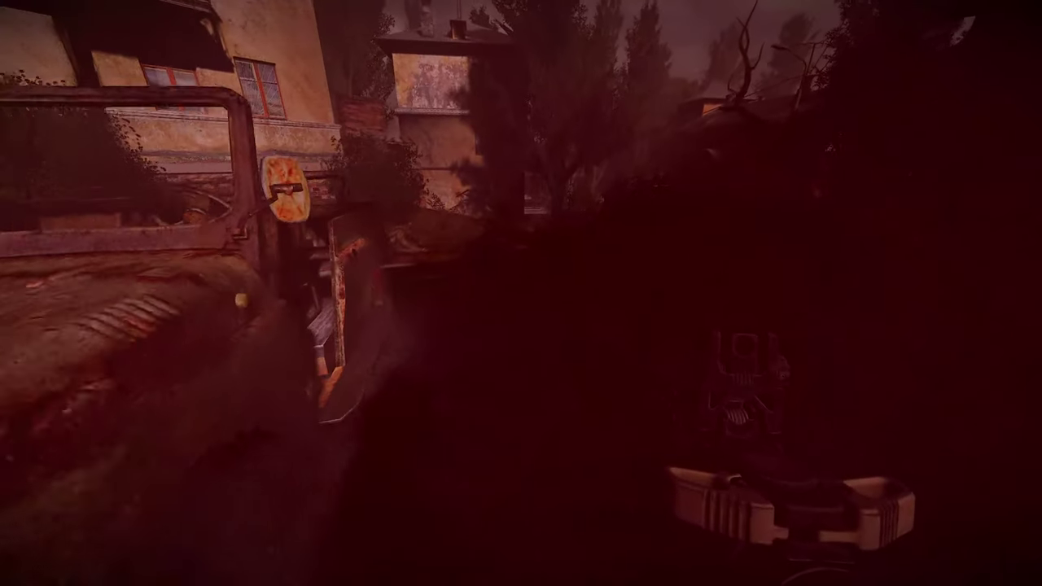
{"action": "key", "text": "i"}
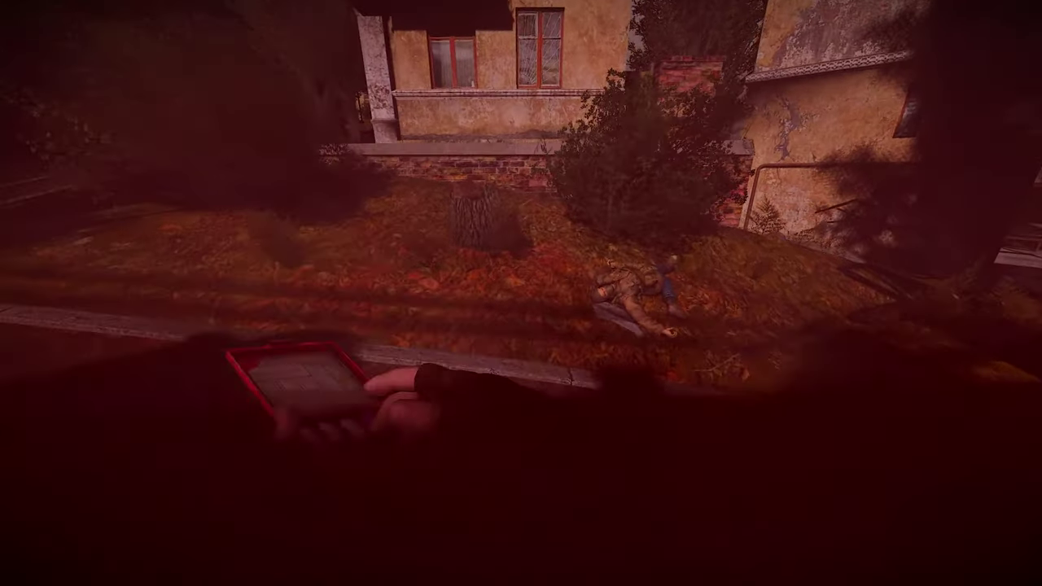
Walk down the tree-lined road past the mailbox, rusty car and bus stop, rifle raised.
{"action": "key", "text": "w"}
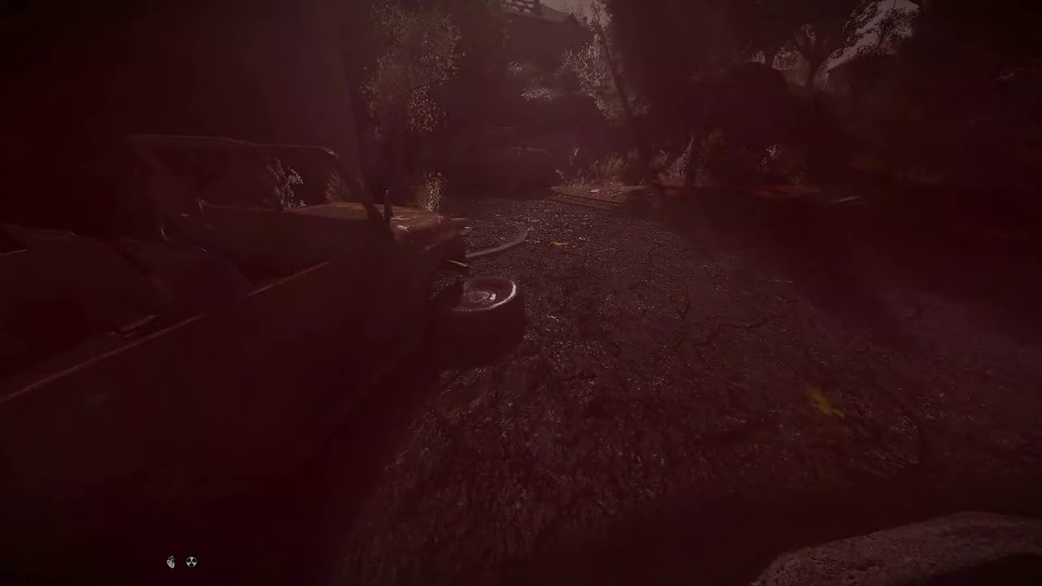
{"action": "key", "text": "w"}
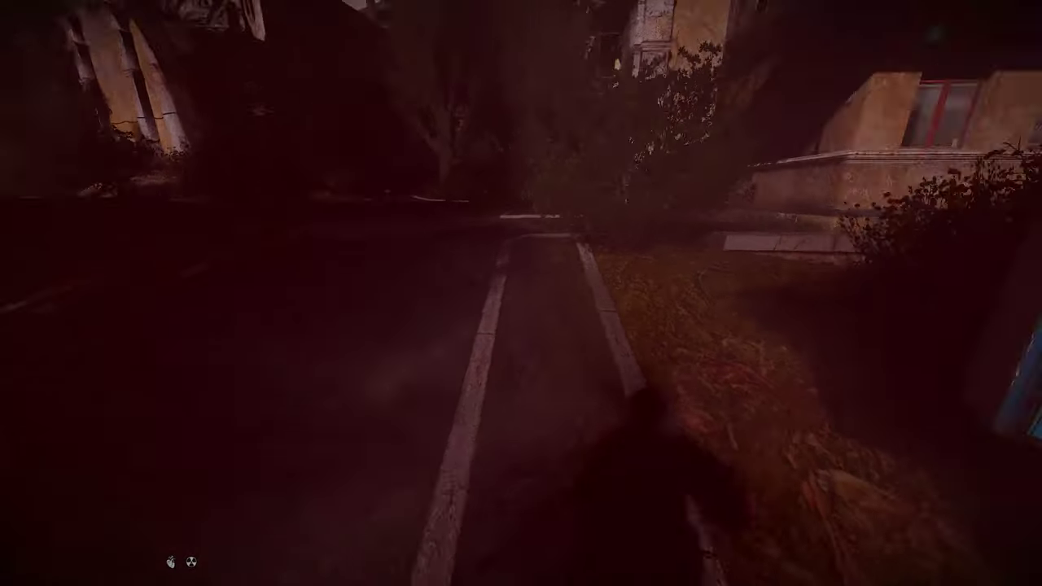
{"action": "key", "text": "2"}
{"action": "key", "text": "w"}
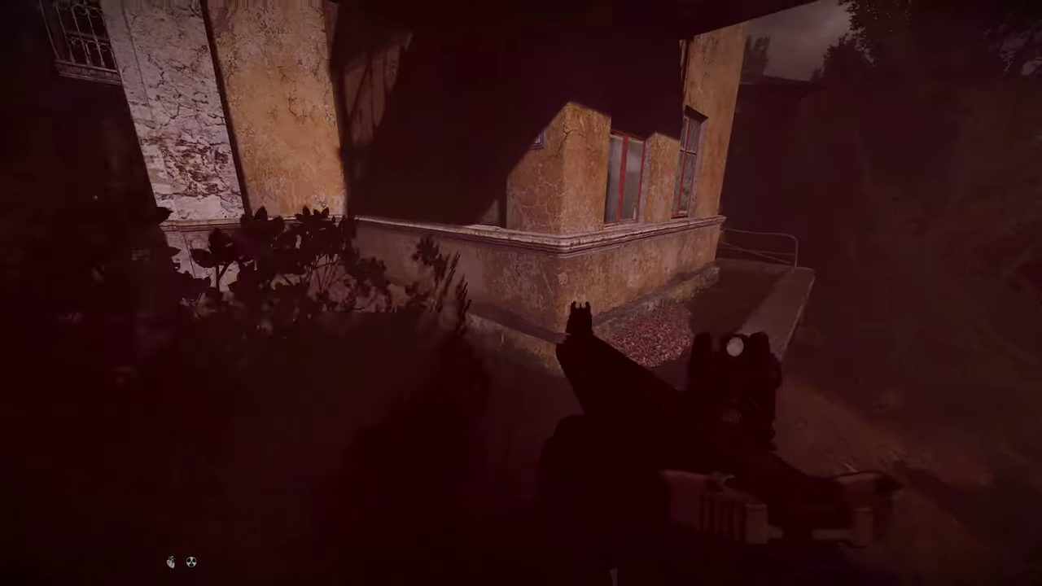
{"action": "key", "text": "w"}
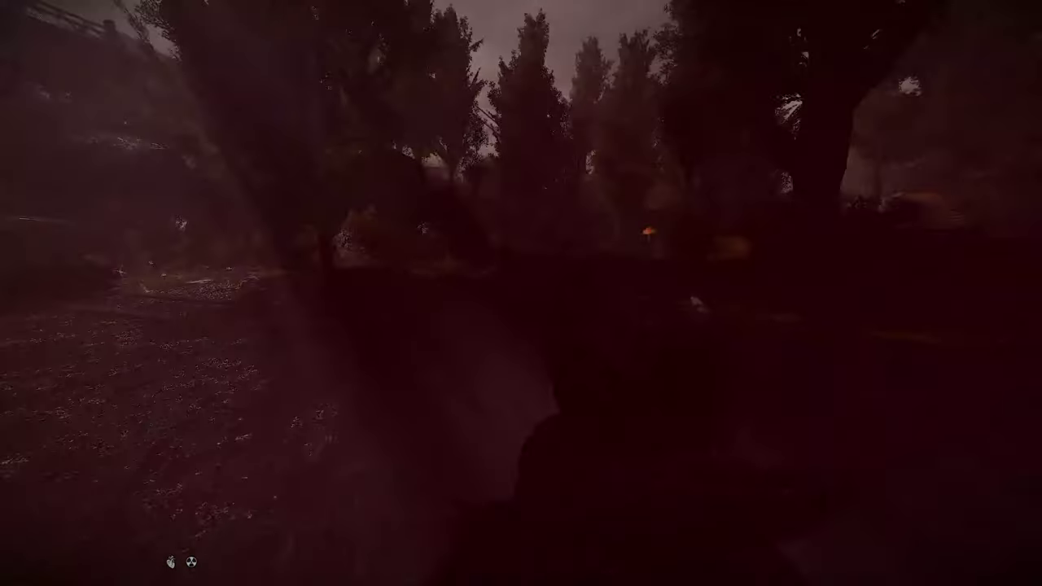
{"action": "key", "text": "w"}
{"action": "key", "text": "w"}
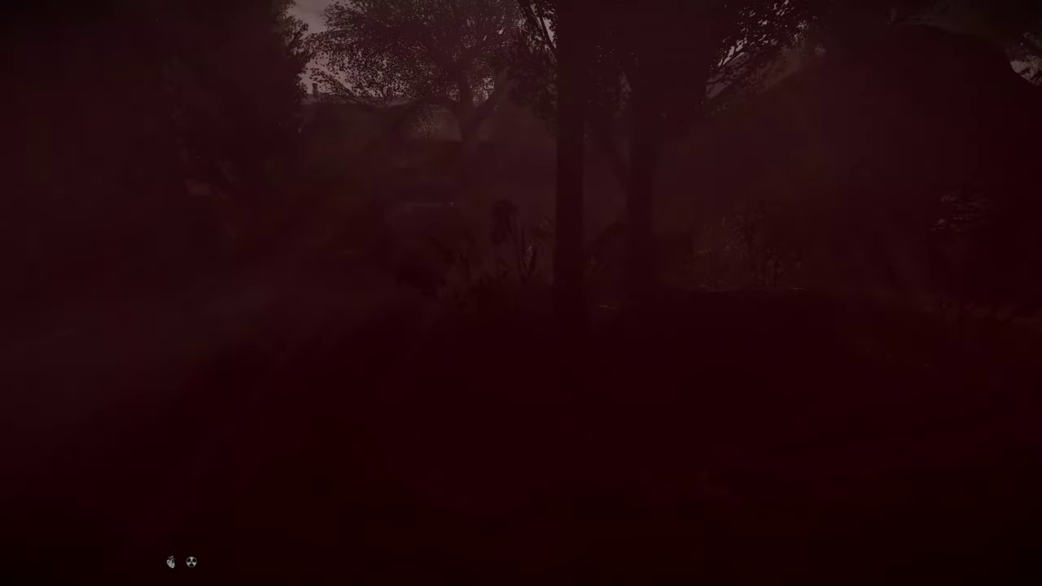
{"action": "key", "text": "w"}
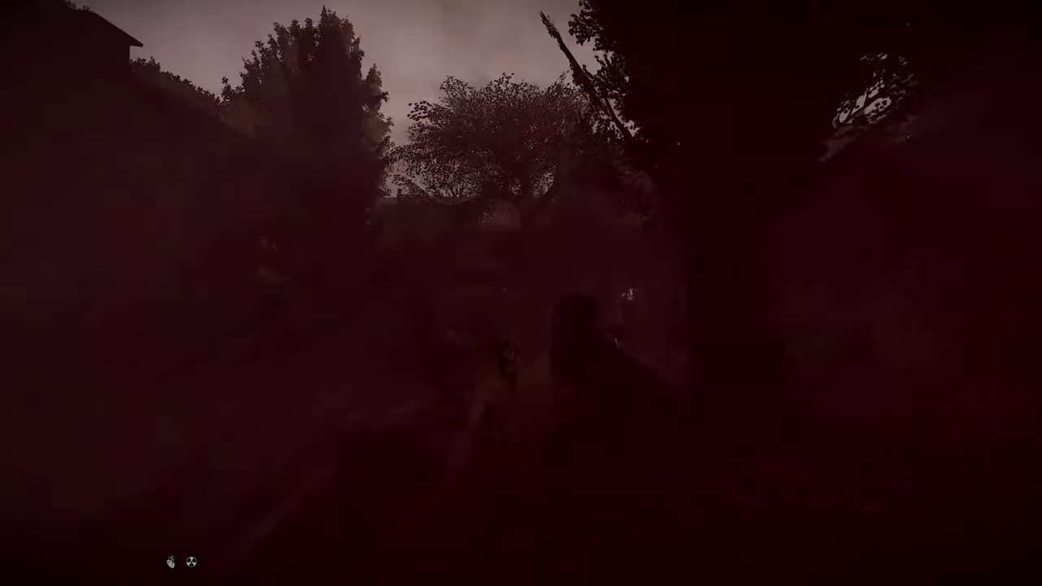
{"action": "key", "text": "w"}
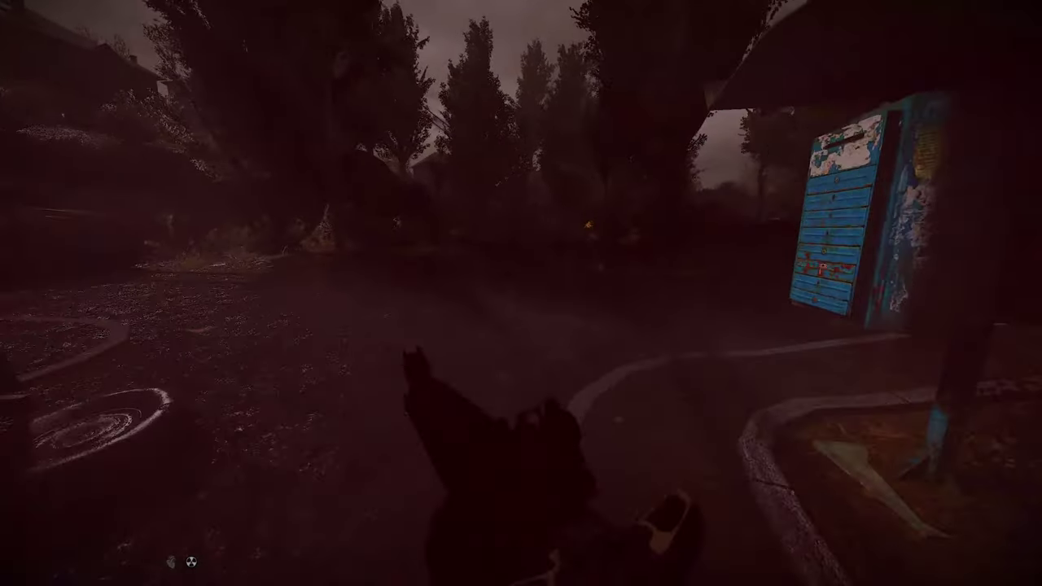
{"action": "key", "text": "w"}
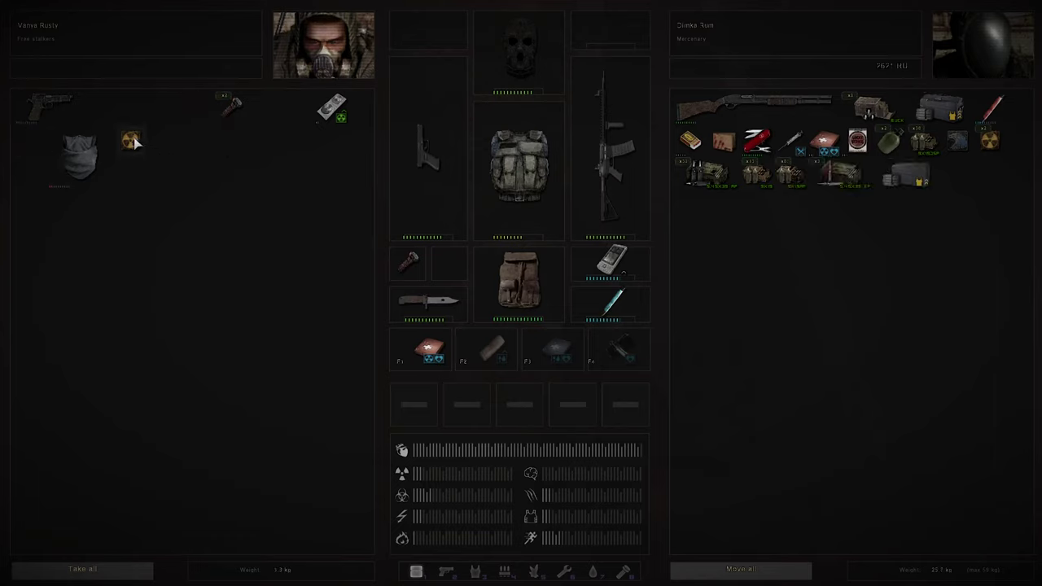
Unload the magazine from the dead stalker's pistol in the loot screen.
{"action": "right_click", "coordinate": [39, 107]}
{"action": "left_click", "coordinate": [56, 135]}
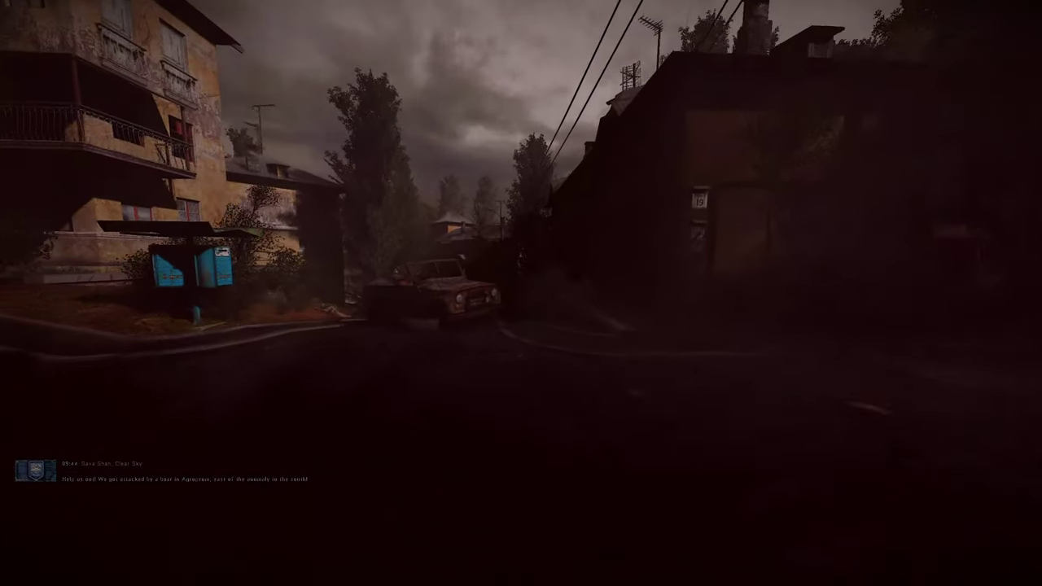
Check the inventory, walk down the road past the building, then check the inventory again.
{"action": "key", "text": "i"}
{"action": "key", "text": "i"}
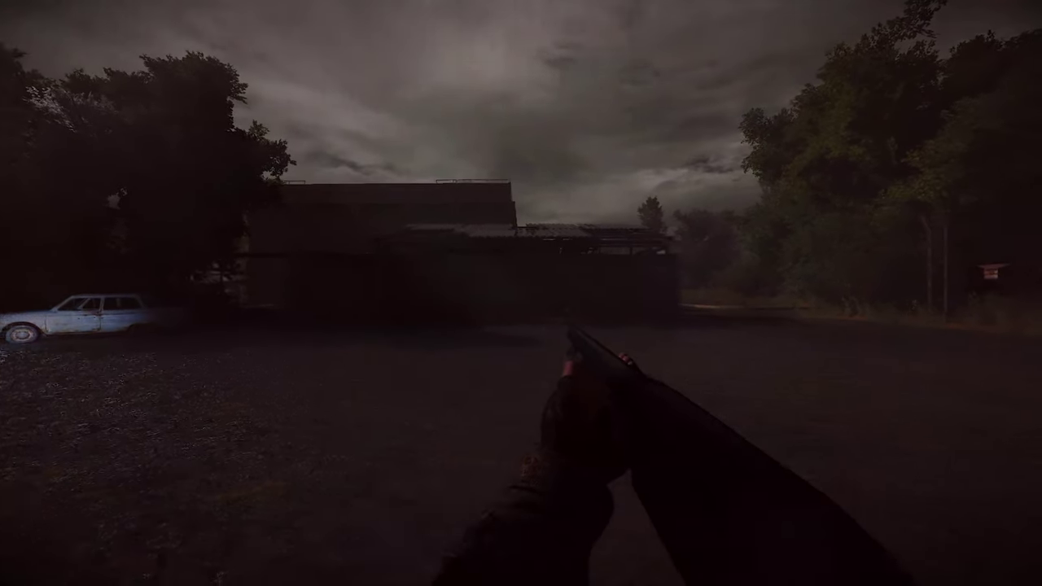
{"action": "key", "text": "shift+w"}
{"action": "key", "text": "w"}
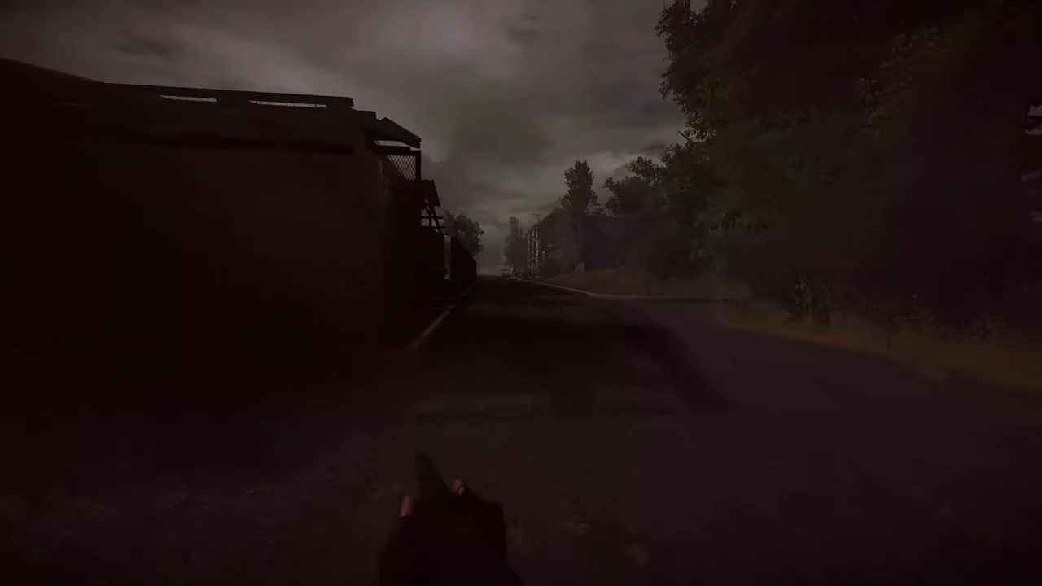
{"action": "key", "text": "i"}
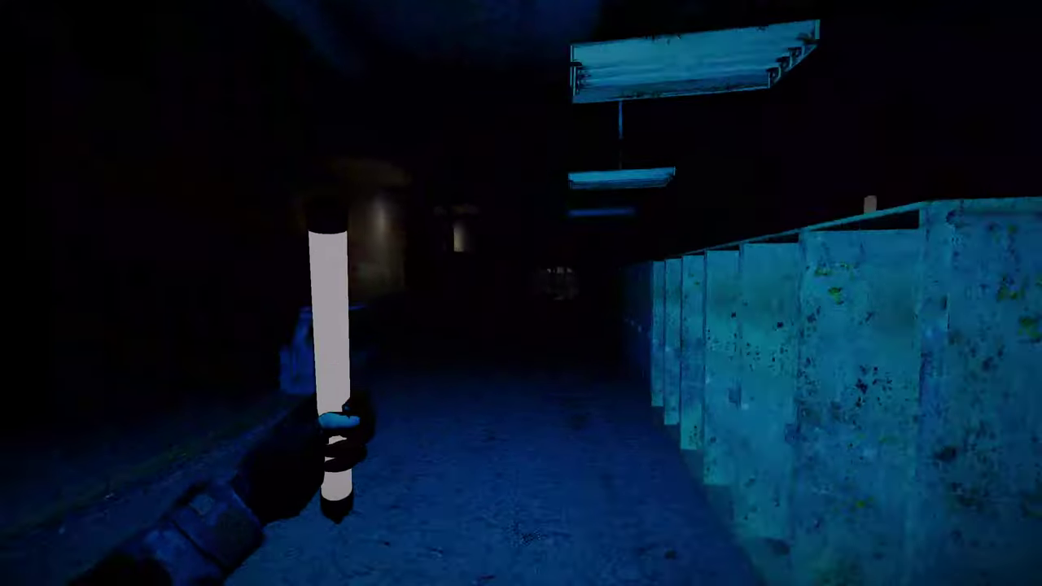
{"action": "key", "text": "w"}
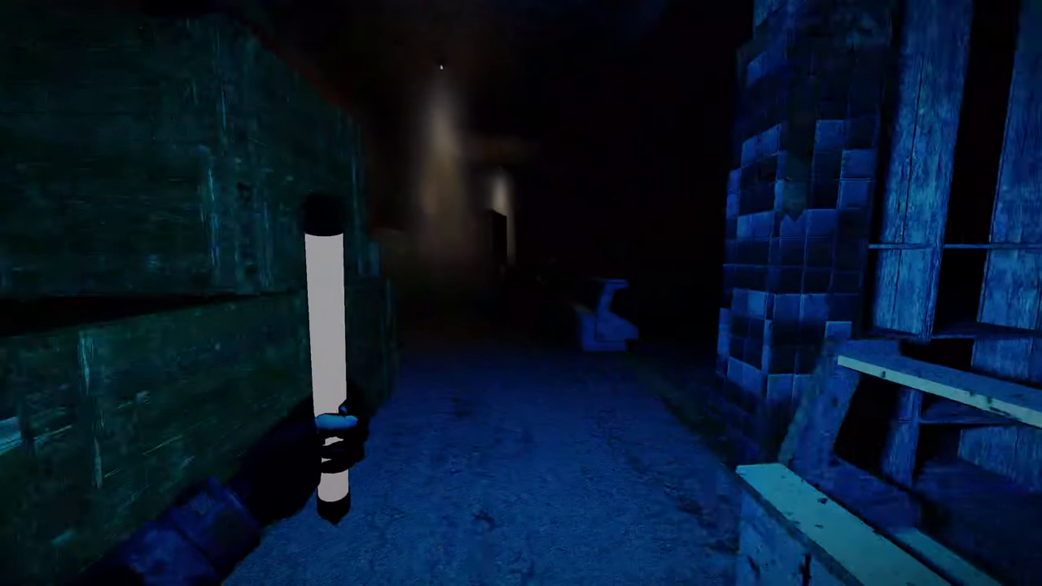
Approach Dushman, ask about work, decline the document job, and start trading.
{"action": "key", "text": "f"}
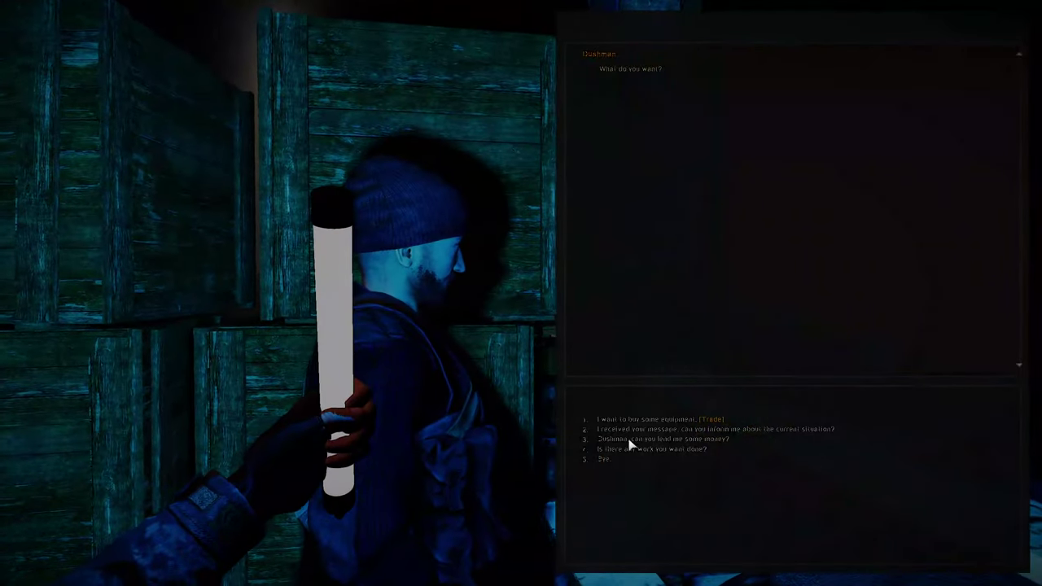
{"action": "left_click", "coordinate": [629, 448]}
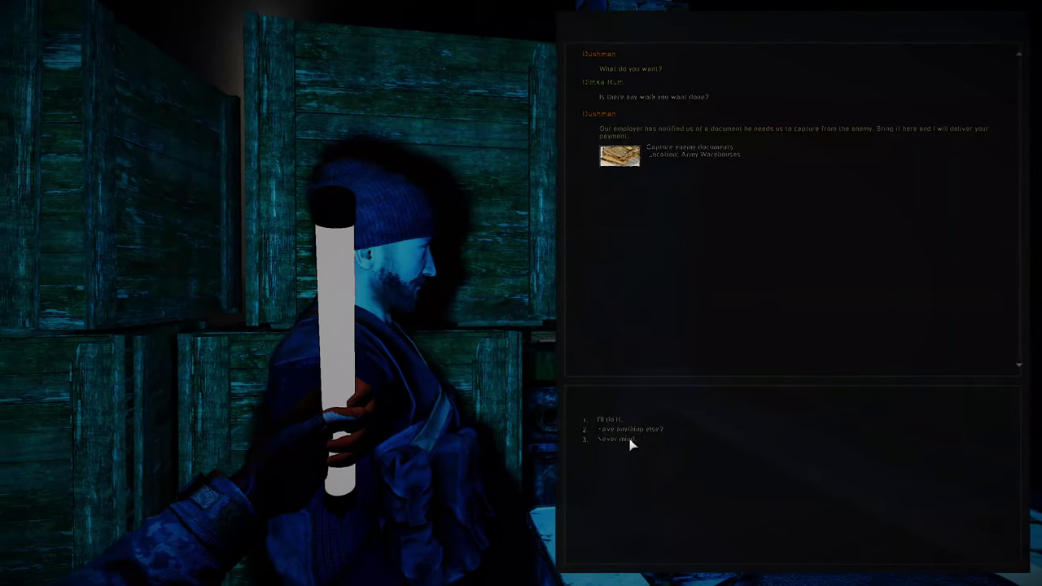
{"action": "left_click", "coordinate": [629, 440]}
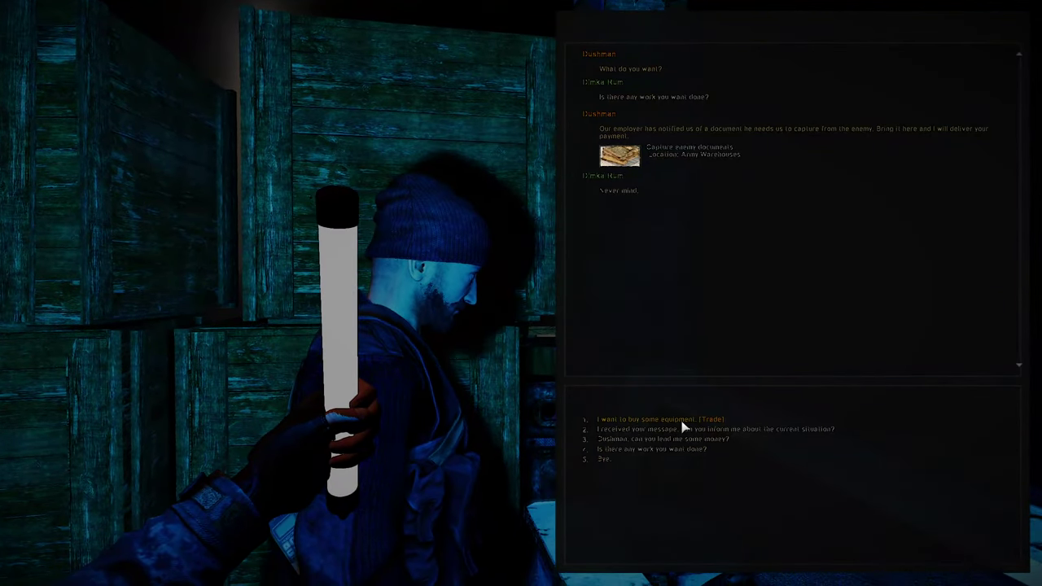
{"action": "left_click", "coordinate": [676, 419]}
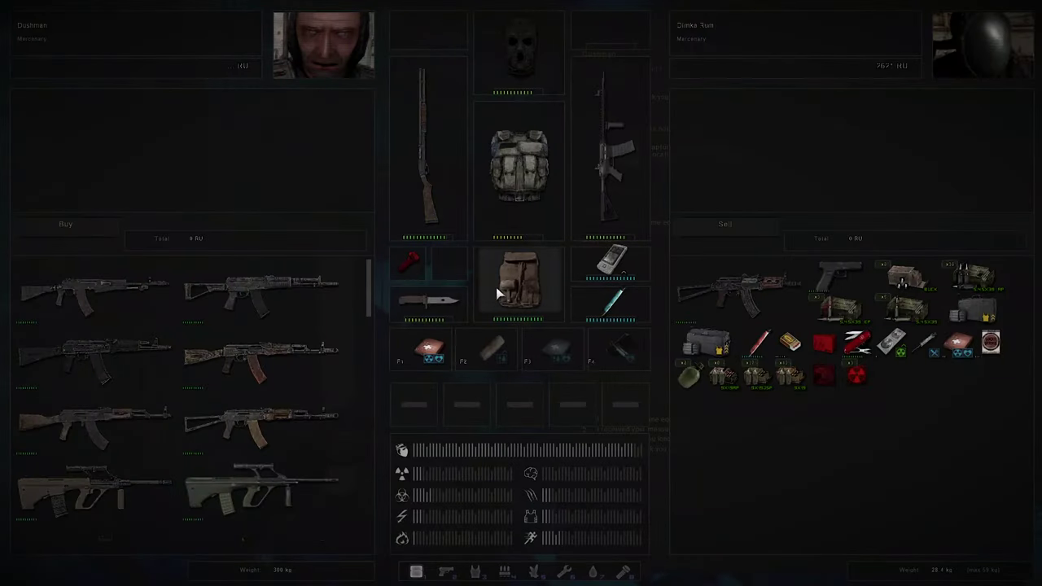
Sell the spare AK rifle, buy an ammunition box, and end the talk with Dushman.
{"action": "double_click", "coordinate": [768, 290]}
{"action": "left_click", "coordinate": [747, 232]}
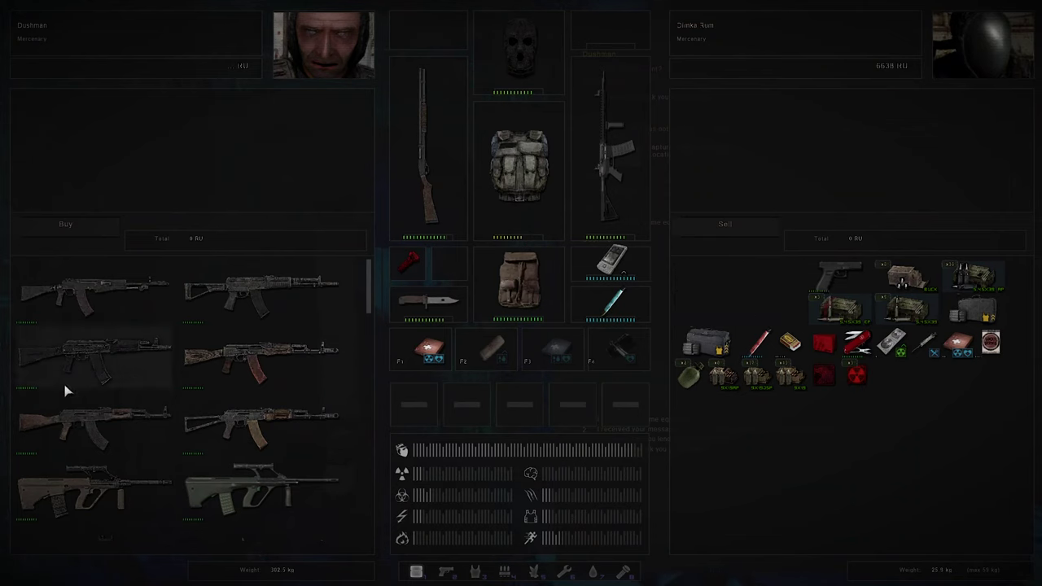
{"action": "scroll", "coordinate": [203, 325], "scroll_direction": "down", "scroll_amount": 2}
{"action": "scroll", "coordinate": [274, 295], "scroll_direction": "down", "scroll_amount": 2}
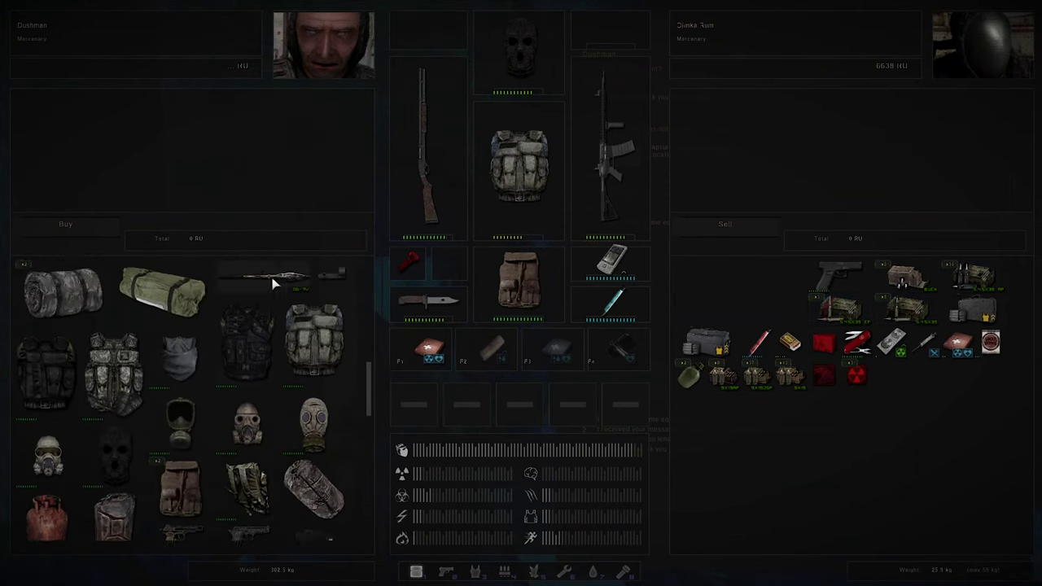
{"action": "scroll", "coordinate": [233, 333], "scroll_direction": "down", "scroll_amount": 3}
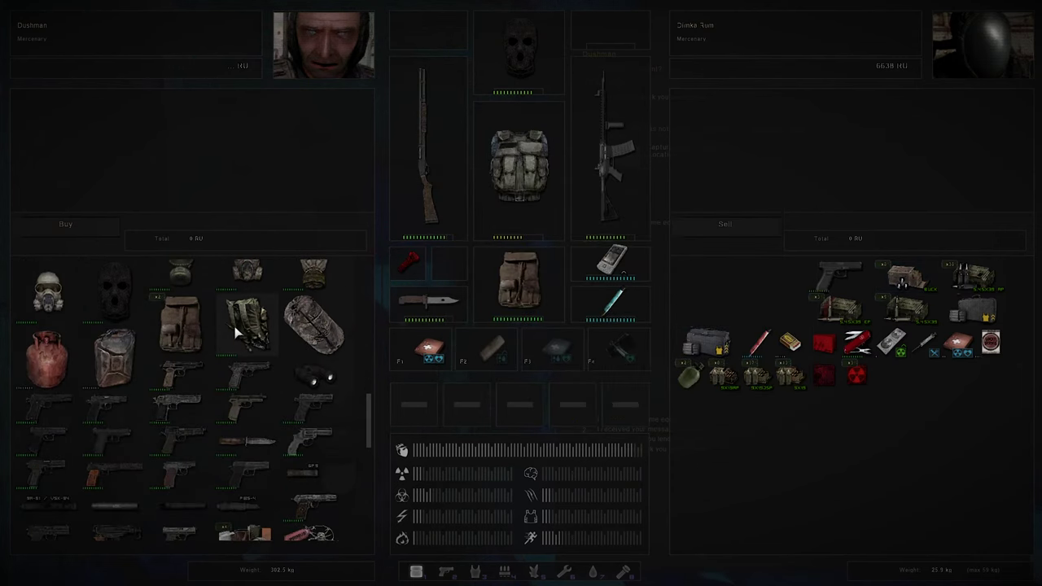
{"action": "scroll", "coordinate": [233, 333], "scroll_direction": "down", "scroll_amount": 1}
{"action": "scroll", "coordinate": [242, 379], "scroll_direction": "up", "scroll_amount": 1}
{"action": "scroll", "coordinate": [241, 379], "scroll_direction": "down", "scroll_amount": 3}
{"action": "scroll", "coordinate": [251, 333], "scroll_direction": "down", "scroll_amount": 3}
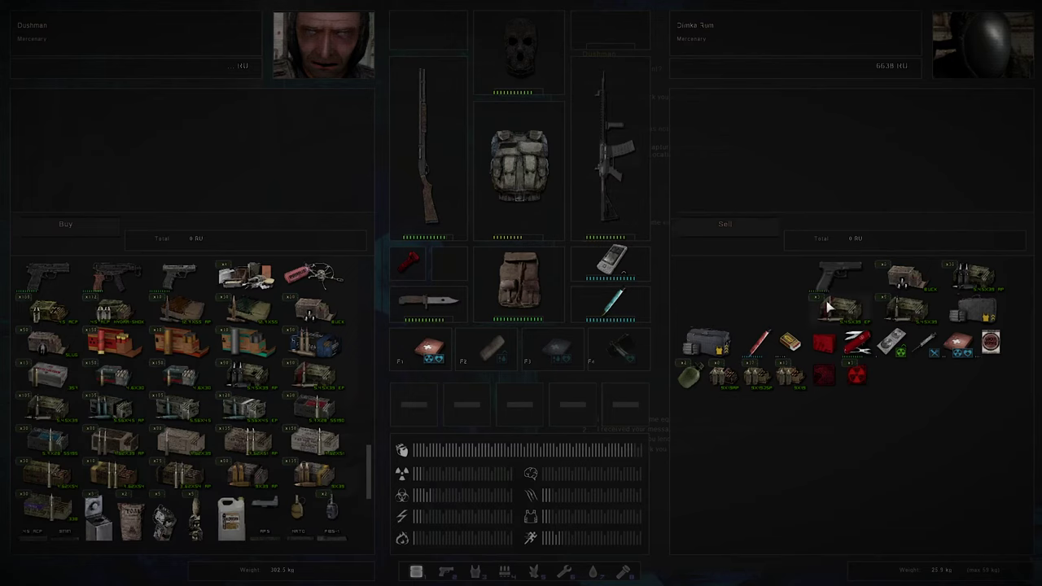
{"action": "double_click", "coordinate": [966, 282]}
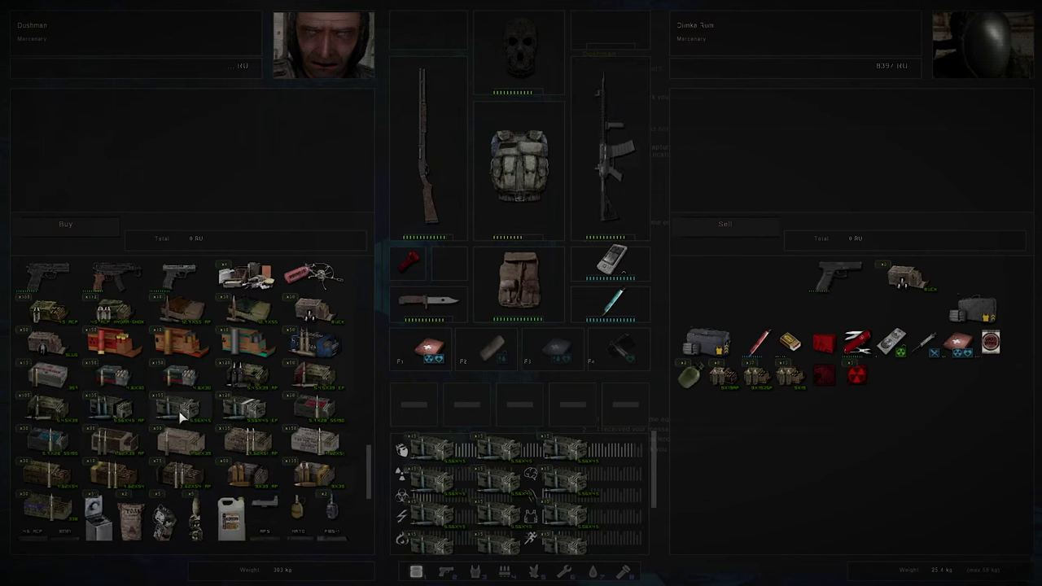
{"action": "left_click", "coordinate": [79, 224]}
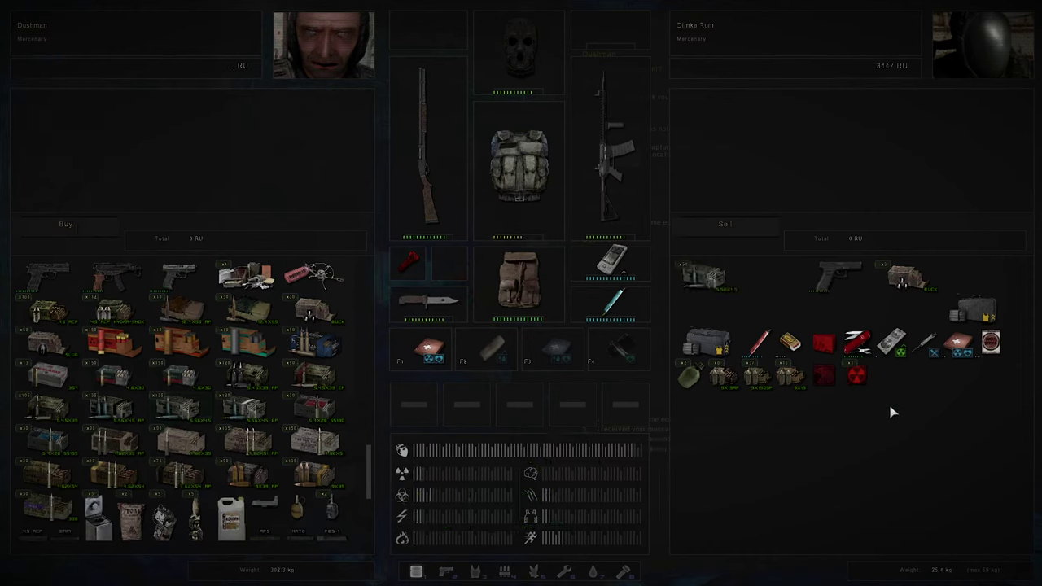
{"action": "scroll", "coordinate": [326, 440], "scroll_direction": "down", "scroll_amount": 5}
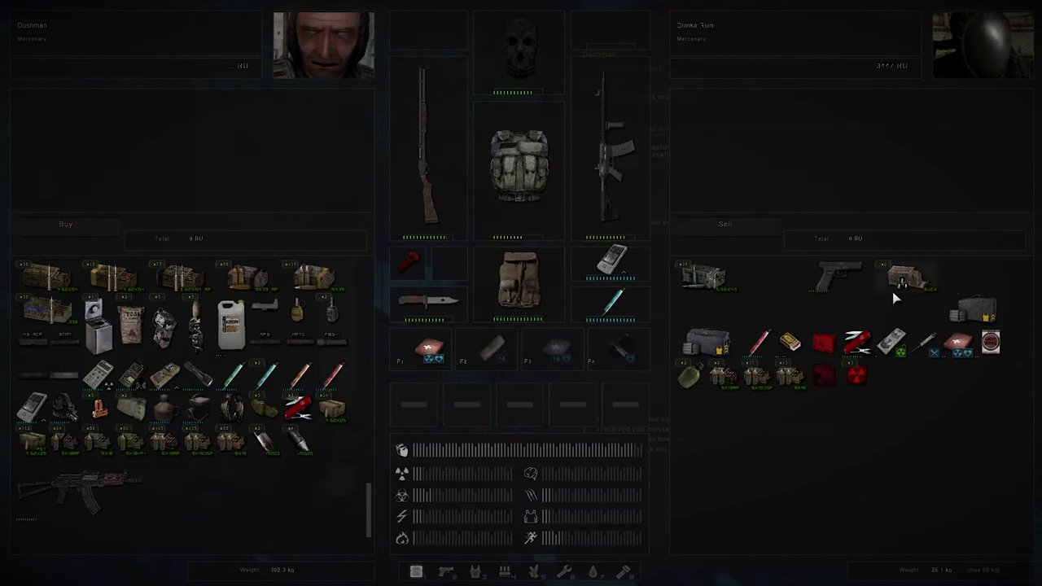
{"action": "mouse_move", "coordinate": [988, 310]}
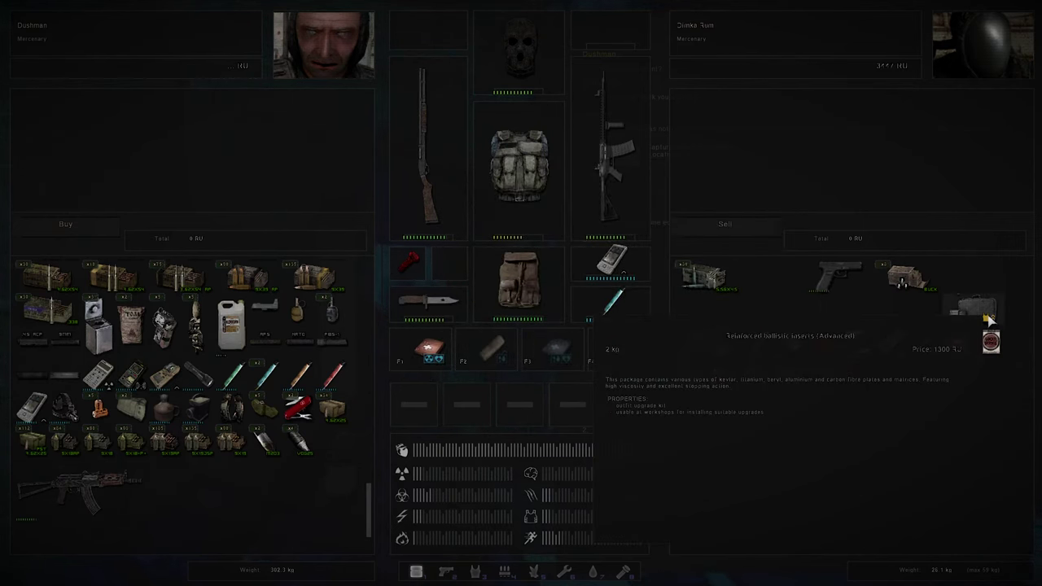
{"action": "key", "text": "Escape"}
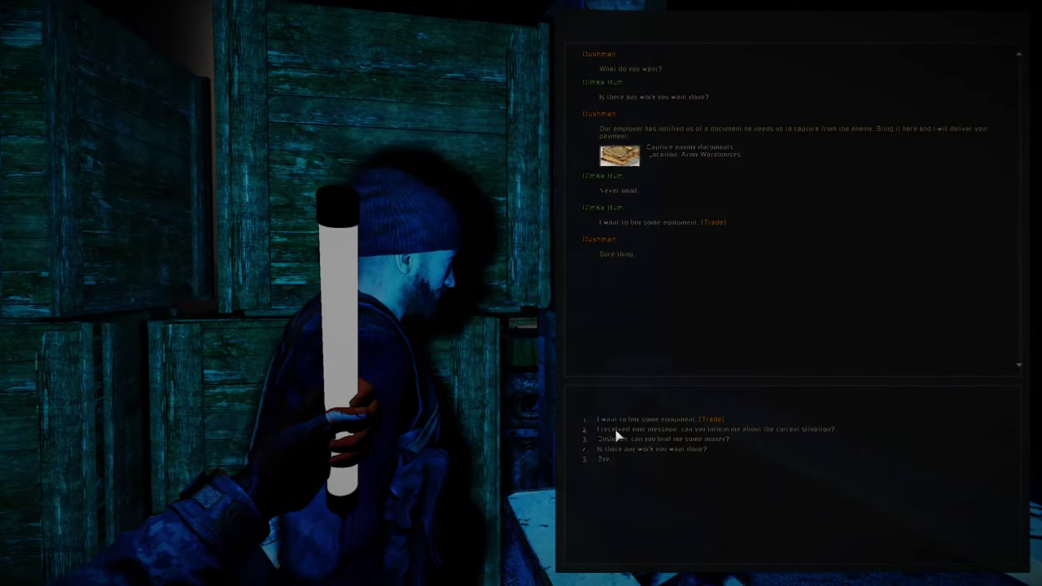
{"action": "left_click", "coordinate": [611, 432]}
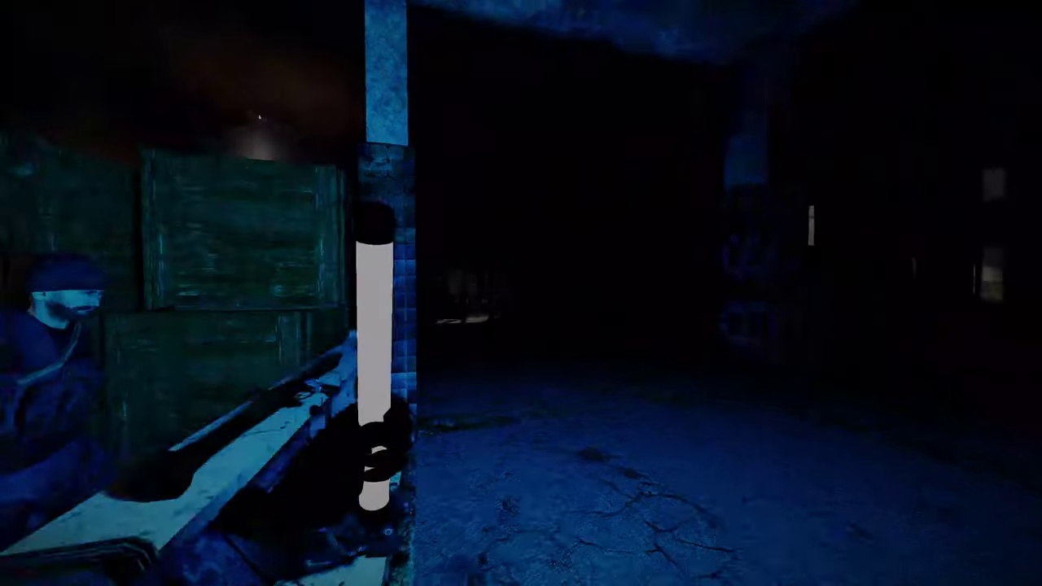
Start trading with Hog and offer the two grey upgrade kits for sale.
{"action": "key", "text": "f"}
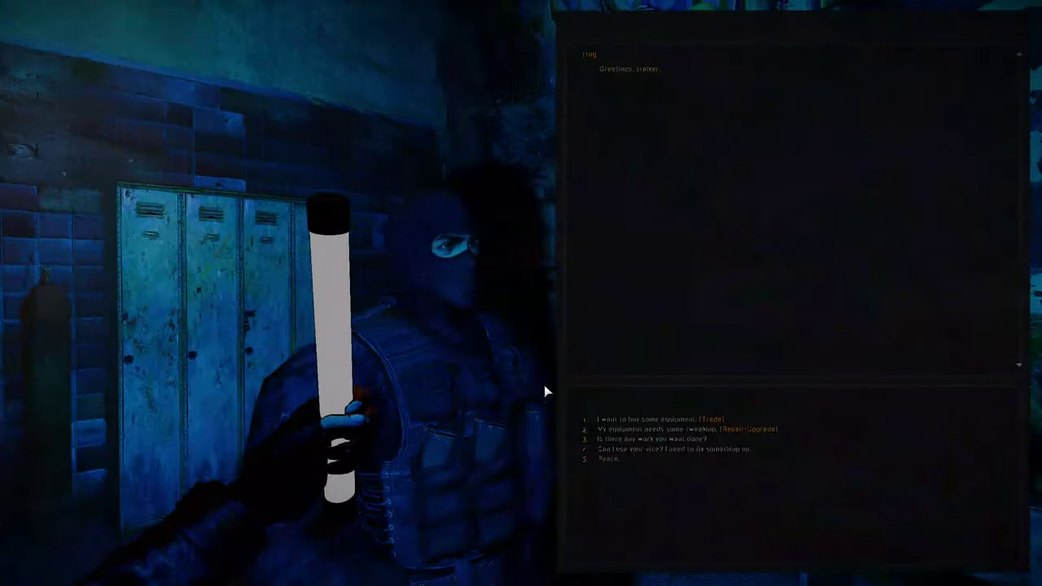
{"action": "left_click", "coordinate": [625, 420]}
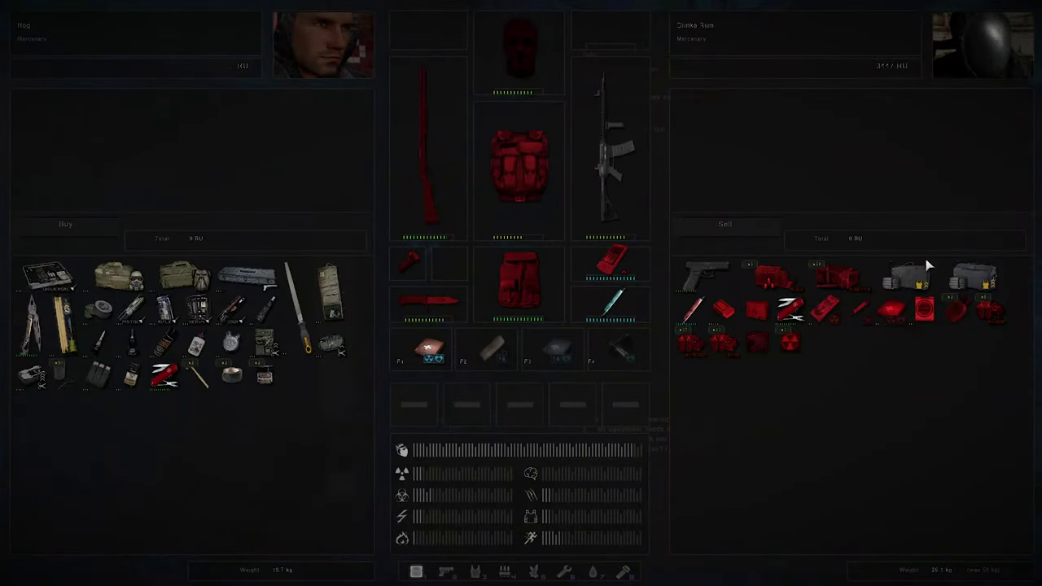
{"action": "double_click", "coordinate": [966, 278]}
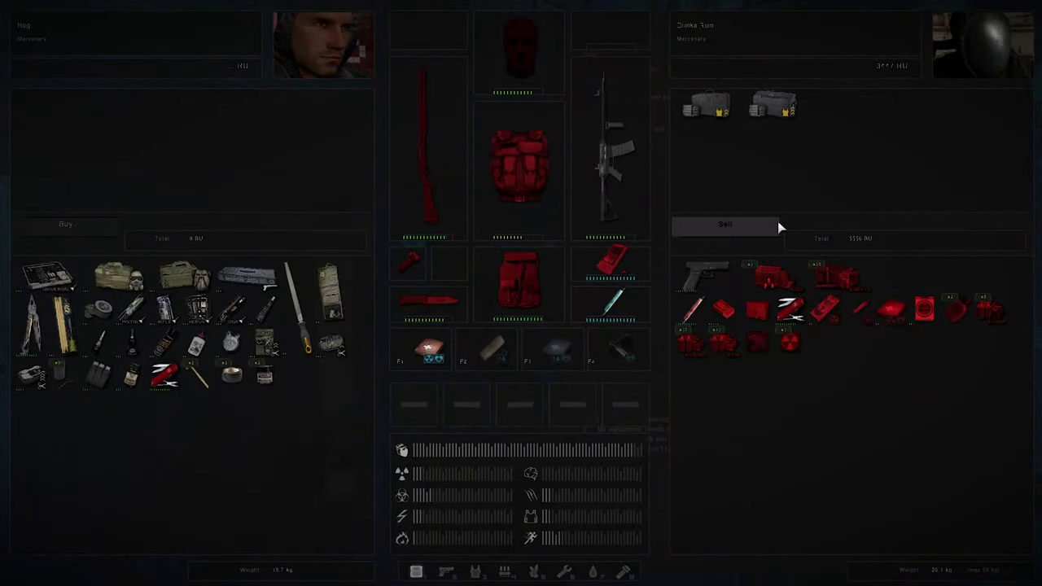
Leave Hog, exit the crate corridor, and climb the stairs into the dim wooden room.
{"action": "key", "text": "Escape"}
{"action": "key", "text": "Escape"}
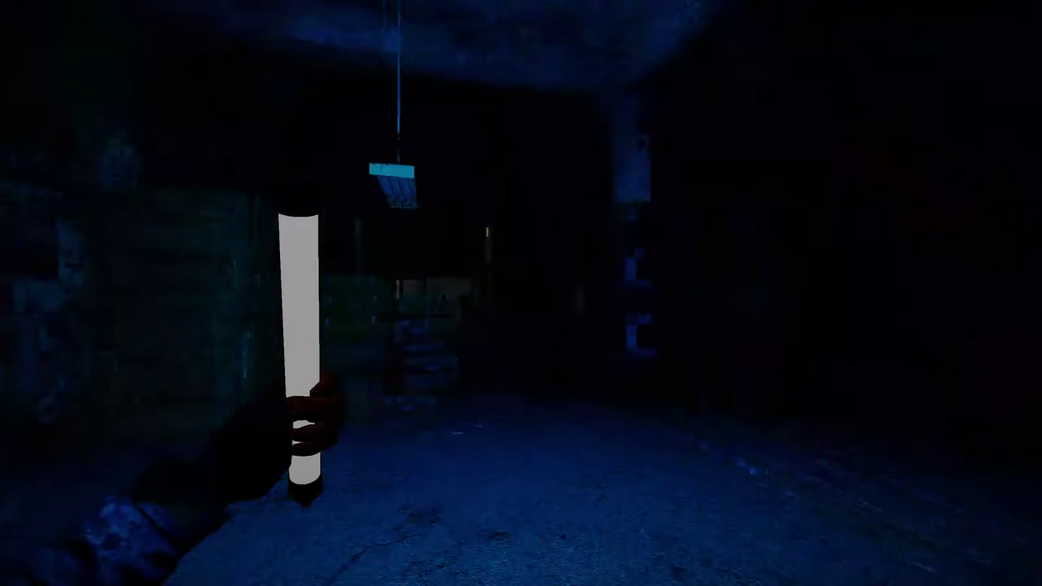
{"action": "key", "text": "w"}
{"action": "key", "text": "w"}
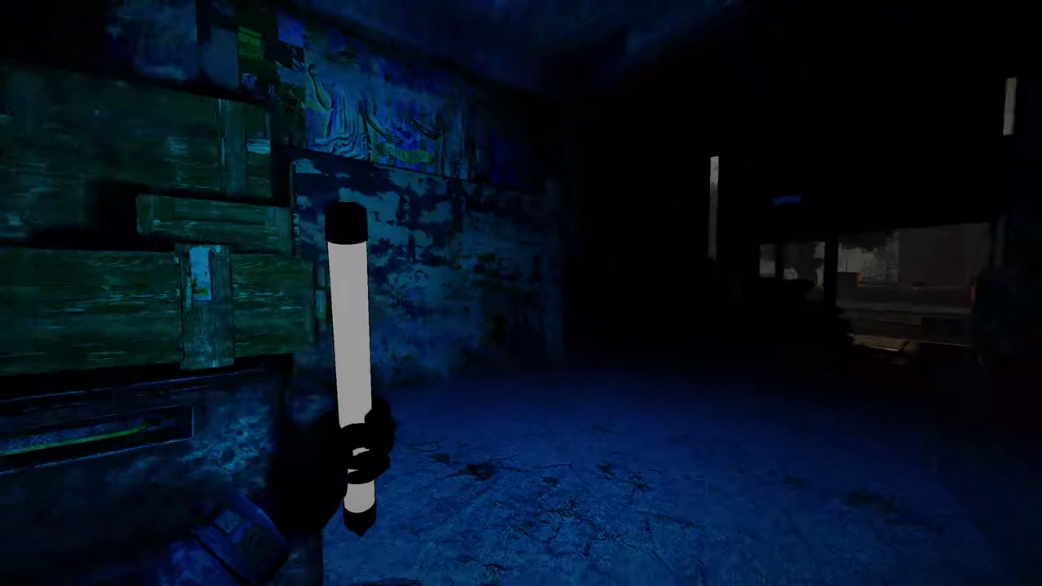
{"action": "key", "text": "w"}
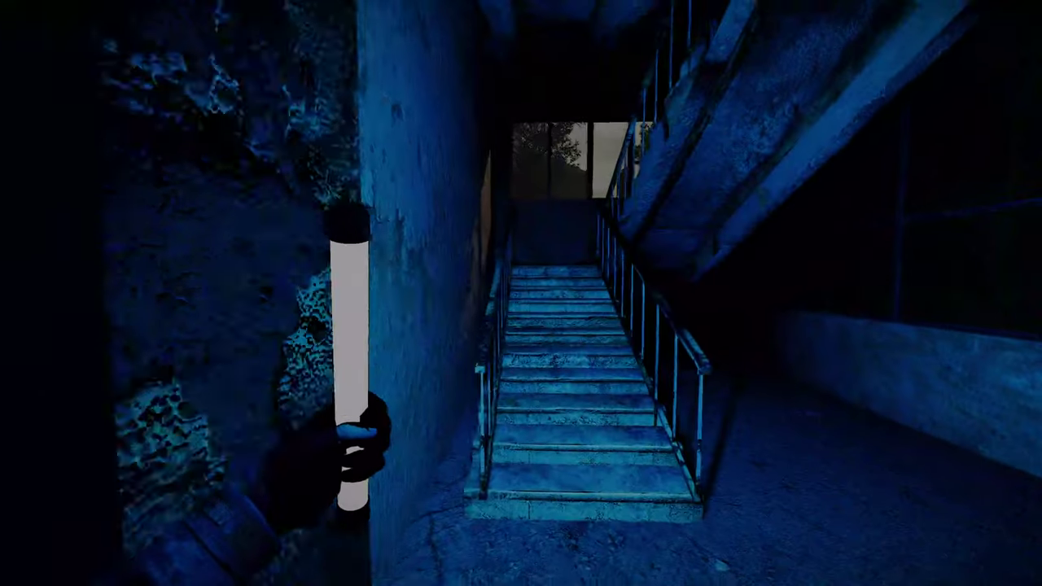
{"action": "key", "text": "w"}
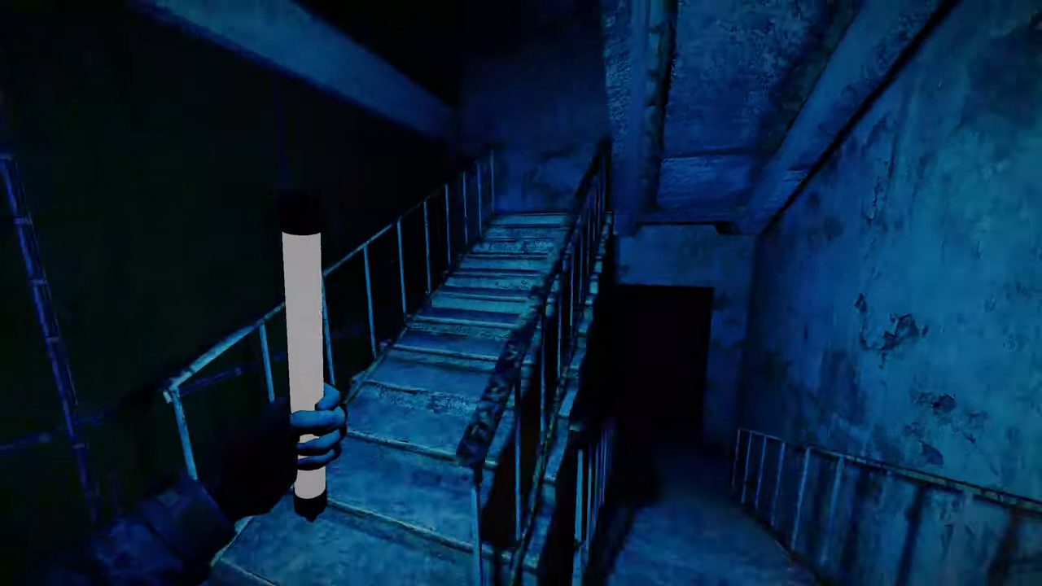
{"action": "key", "text": "w"}
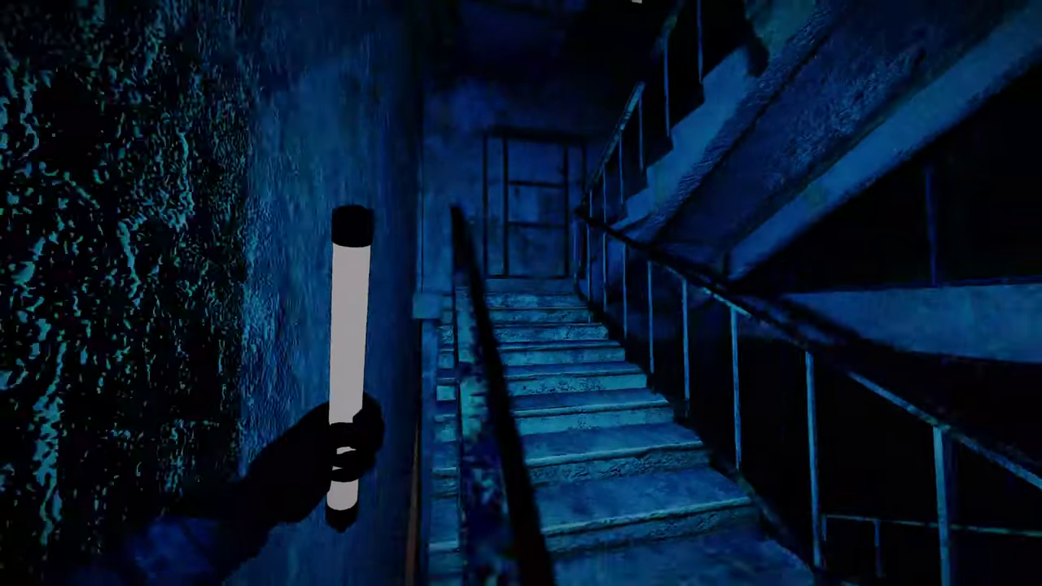
{"action": "key", "text": "w"}
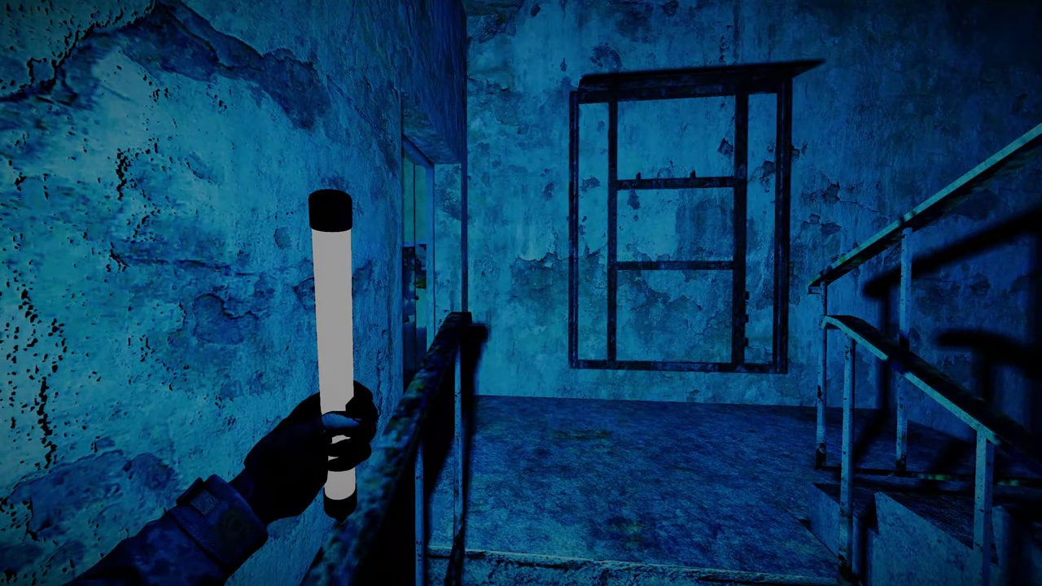
{"action": "key", "text": "w"}
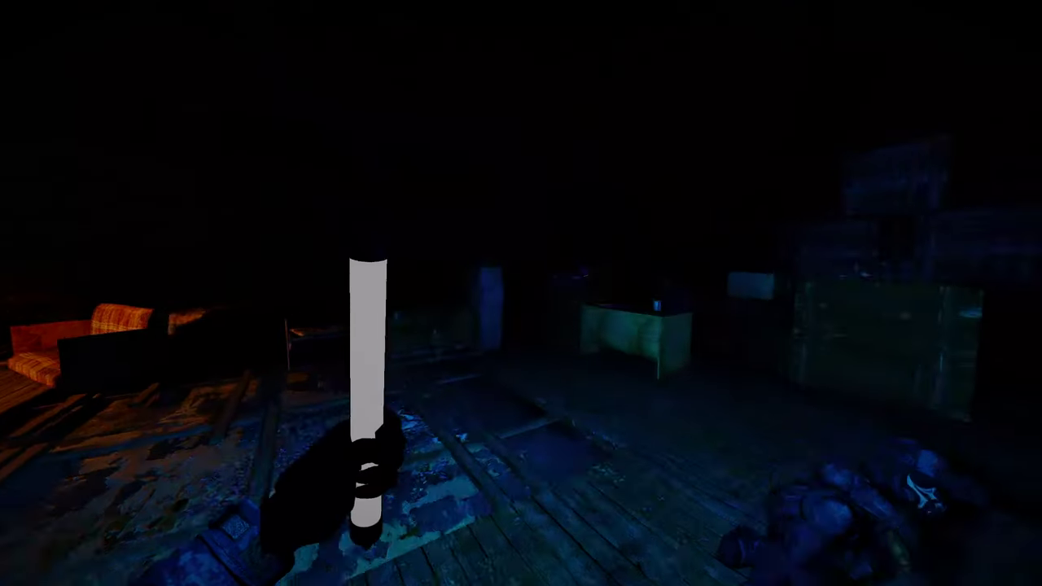
{"action": "key", "text": "w"}
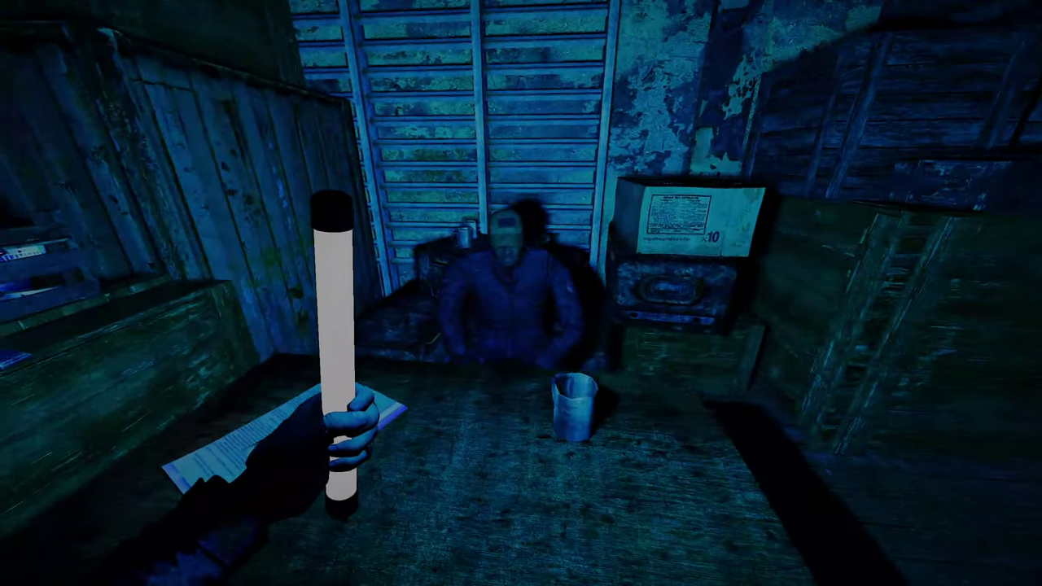
Report the finished job to Aslan, collect the 9700 RU reward, and ask about more work.
{"action": "key", "text": "f"}
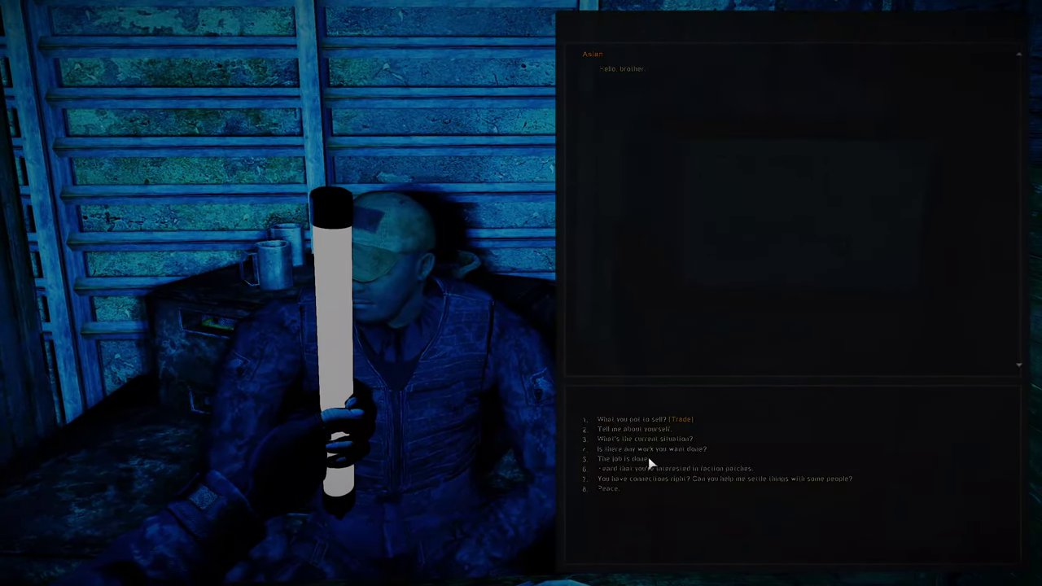
{"action": "left_click", "coordinate": [649, 461]}
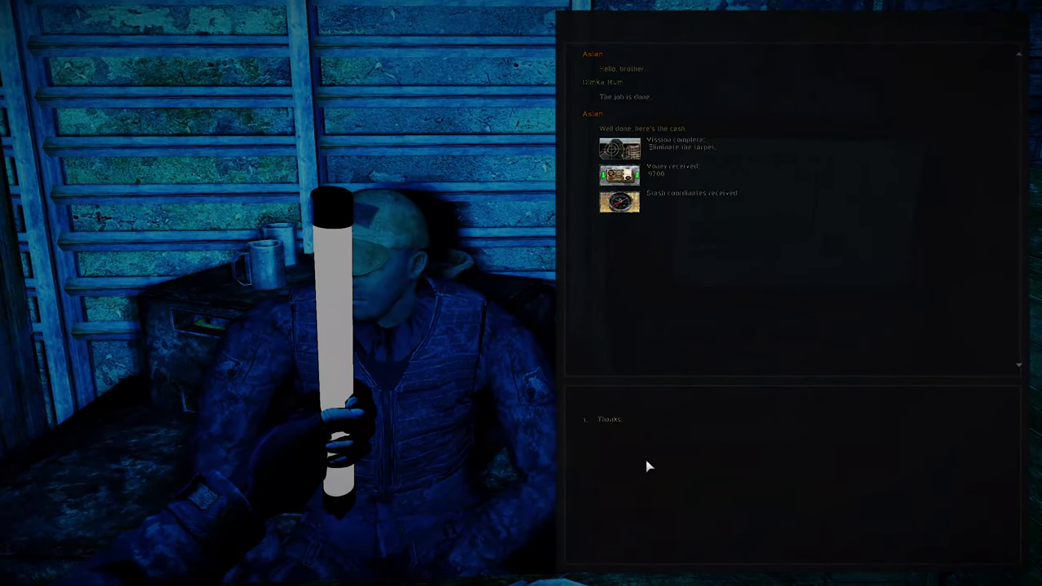
{"action": "left_click", "coordinate": [618, 429]}
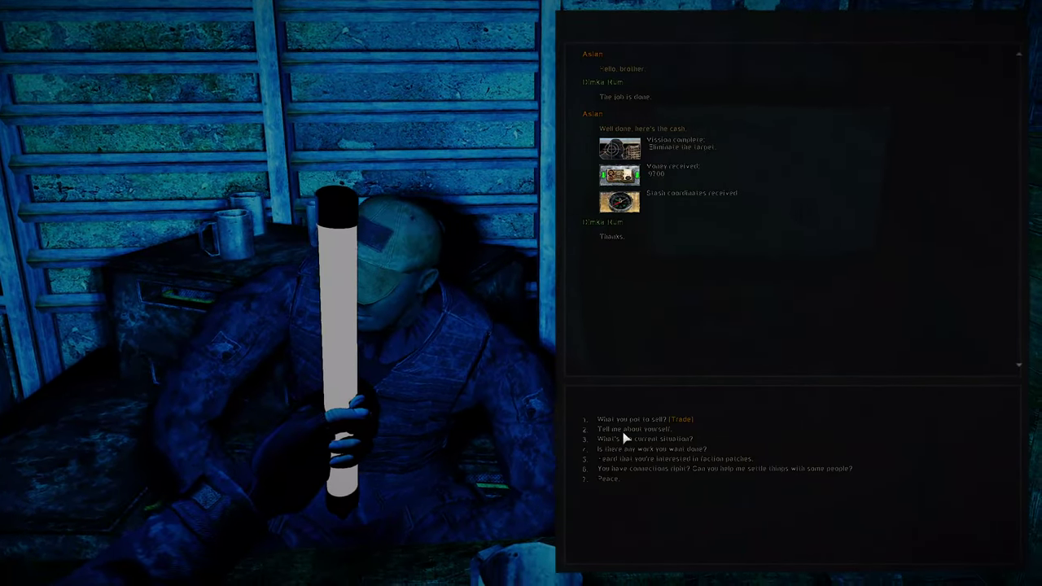
{"action": "left_click", "coordinate": [628, 449]}
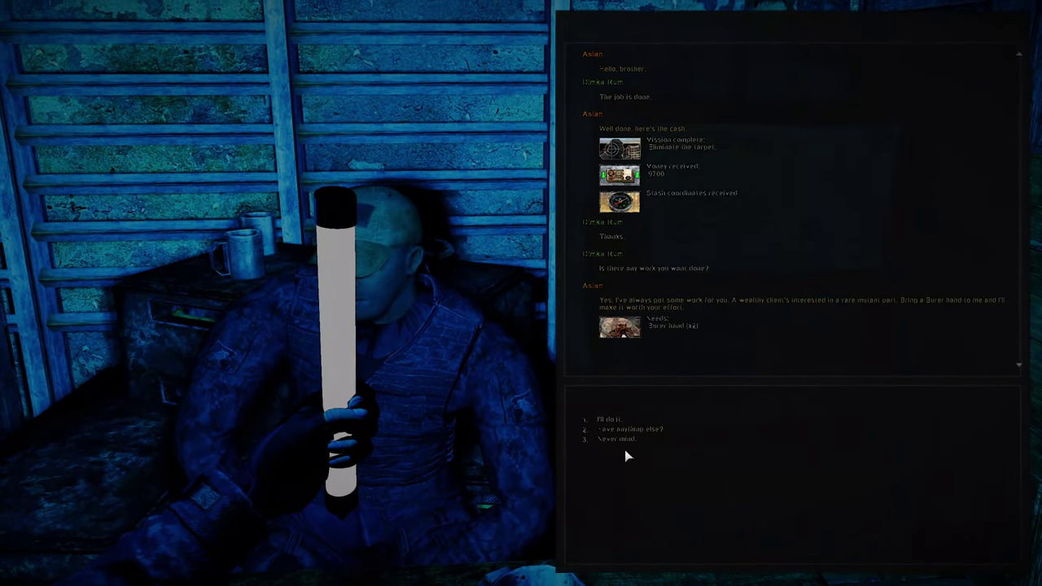
{"action": "left_click", "coordinate": [626, 431]}
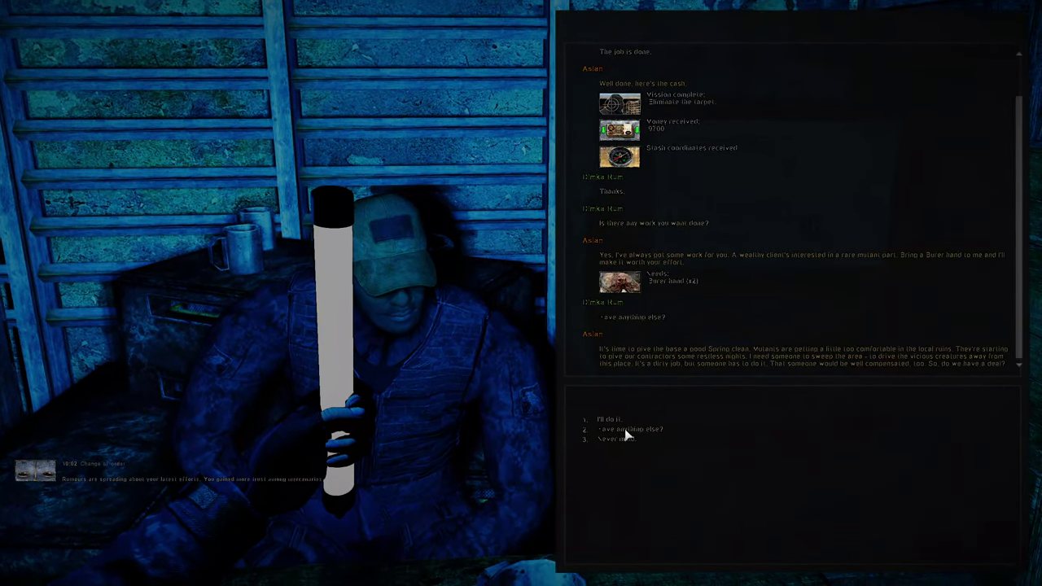
{"action": "left_click", "coordinate": [625, 432]}
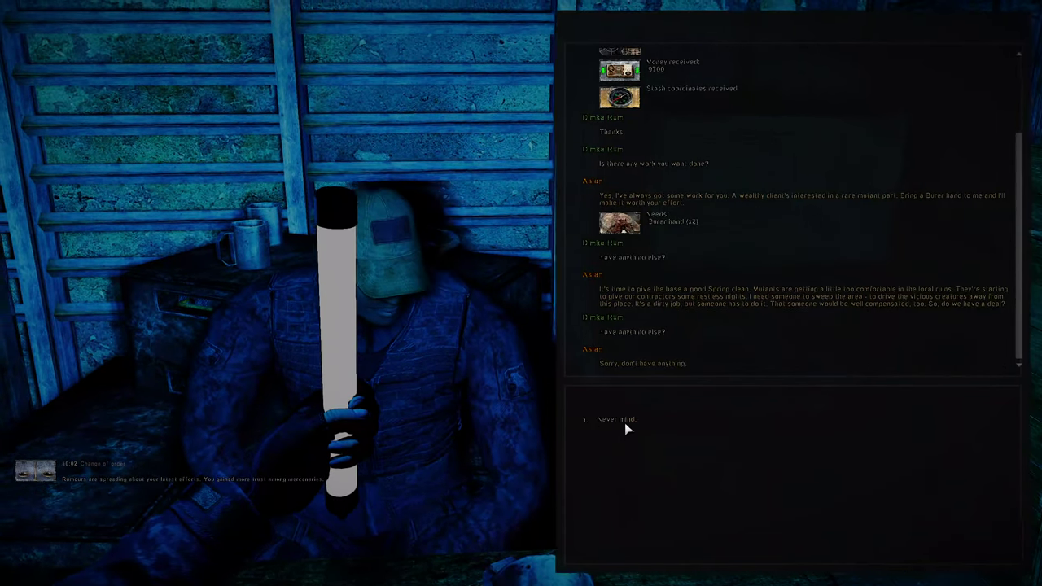
{"action": "left_click", "coordinate": [619, 431]}
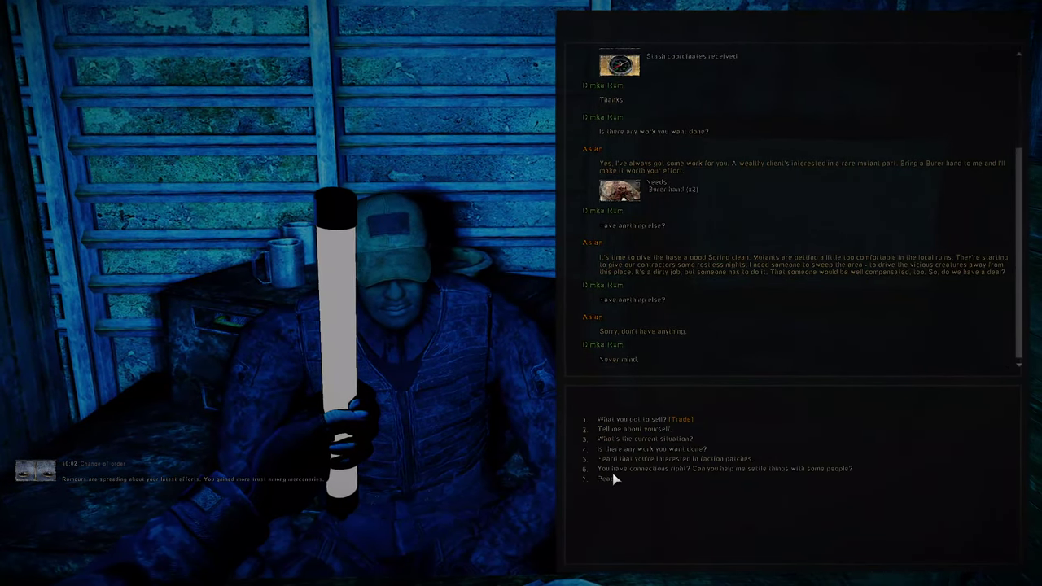
{"action": "left_click", "coordinate": [611, 478]}
Check the inventory, then walk to the seated trader and start talking again.
{"action": "key", "text": "w"}
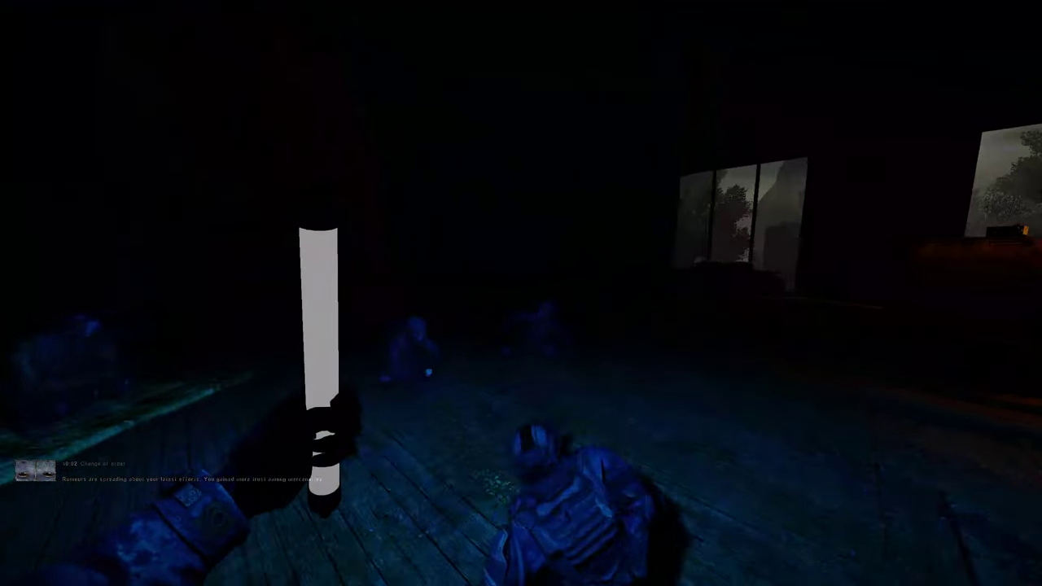
{"action": "key", "text": "i"}
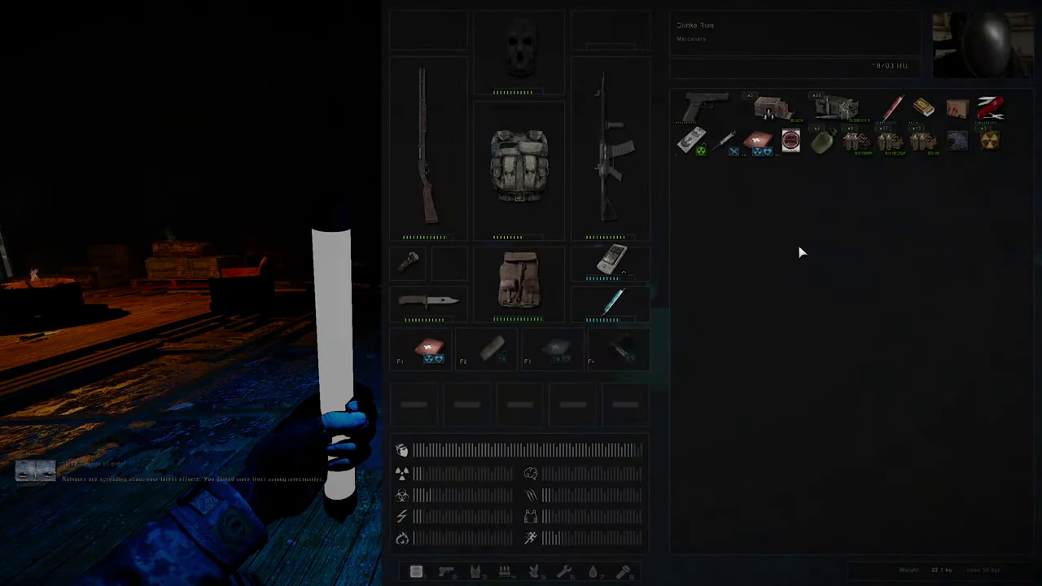
{"action": "key", "text": "i"}
{"action": "key", "text": "w"}
{"action": "key", "text": "f"}
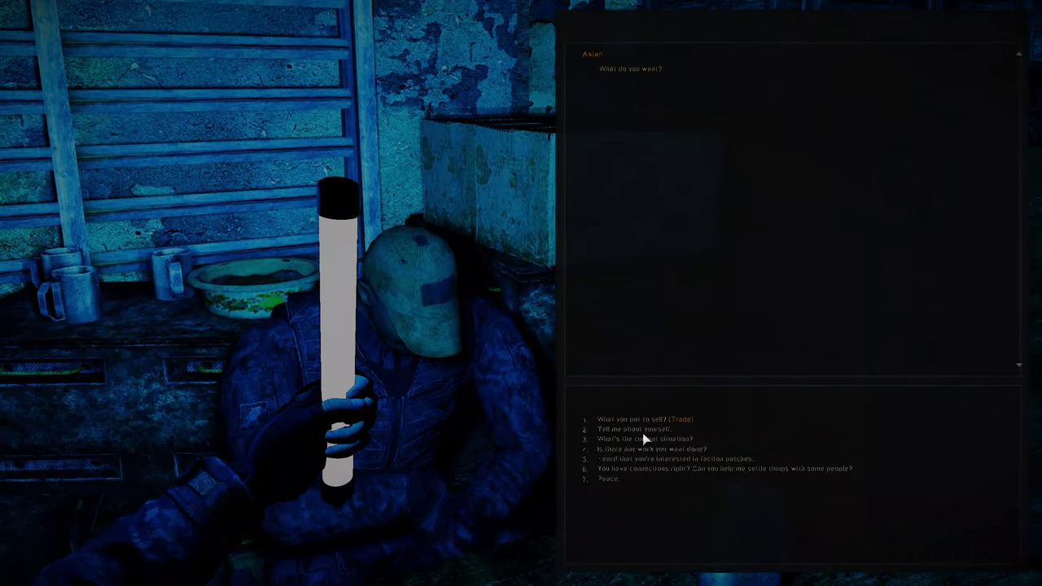
Open Aslan's trade and move a green item into the Buy area and back out.
{"action": "left_click", "coordinate": [643, 419]}
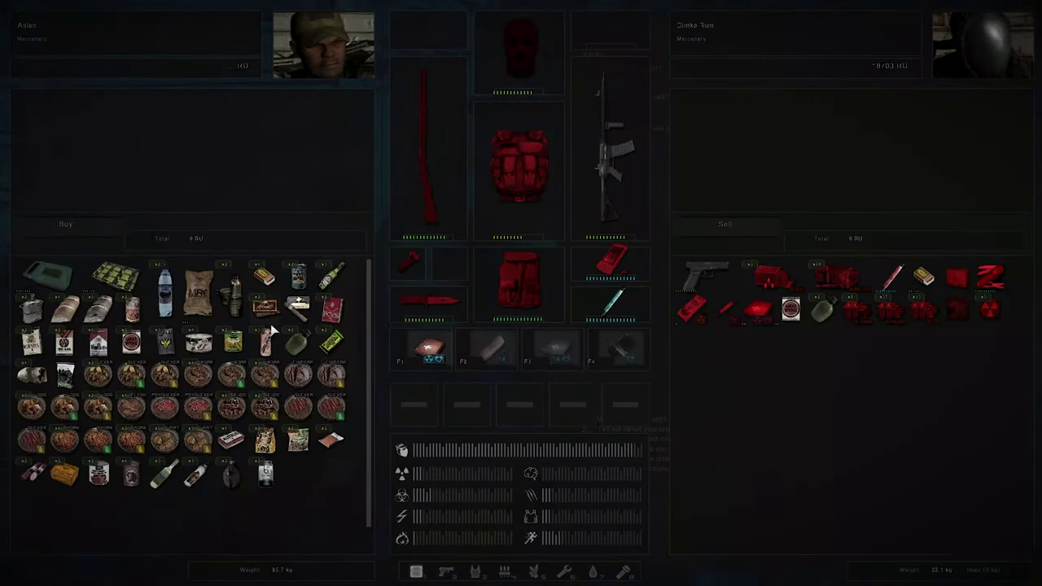
{"action": "double_click", "coordinate": [54, 279]}
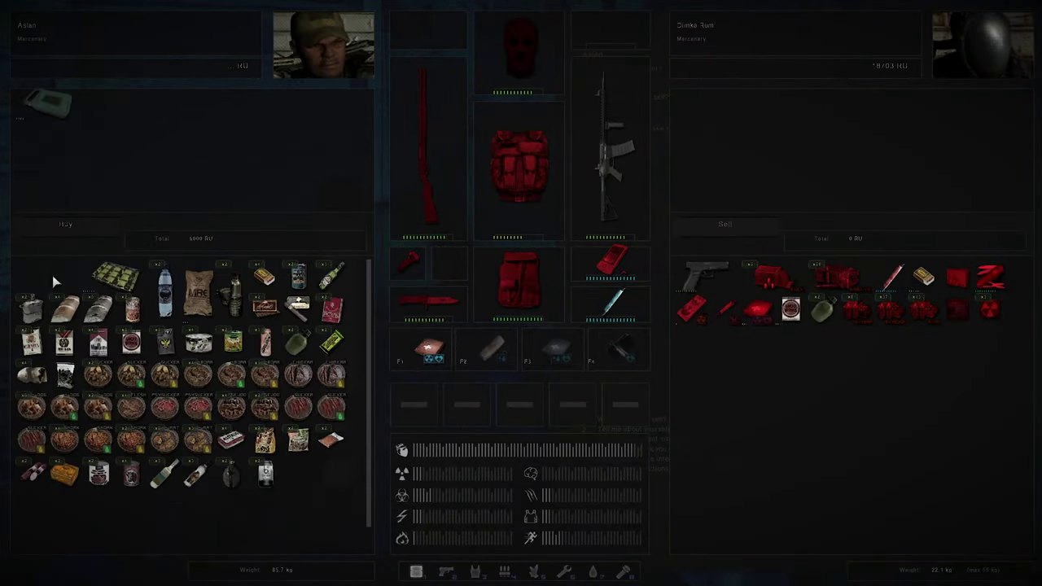
{"action": "double_click", "coordinate": [63, 110]}
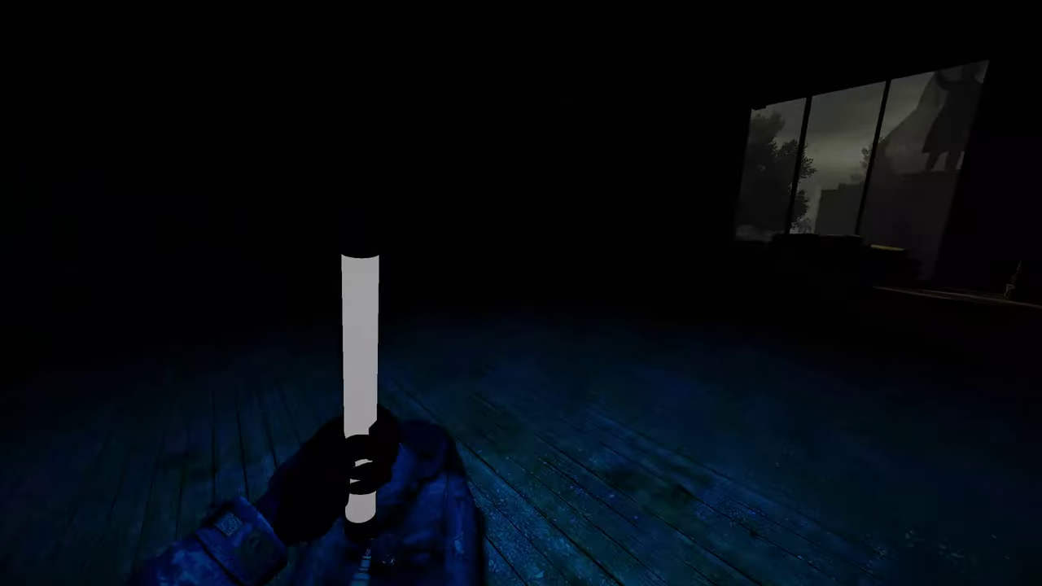
Go through the wall opening, climb both flights of stairs, and talk to the Surgeon.
{"action": "key", "text": "w"}
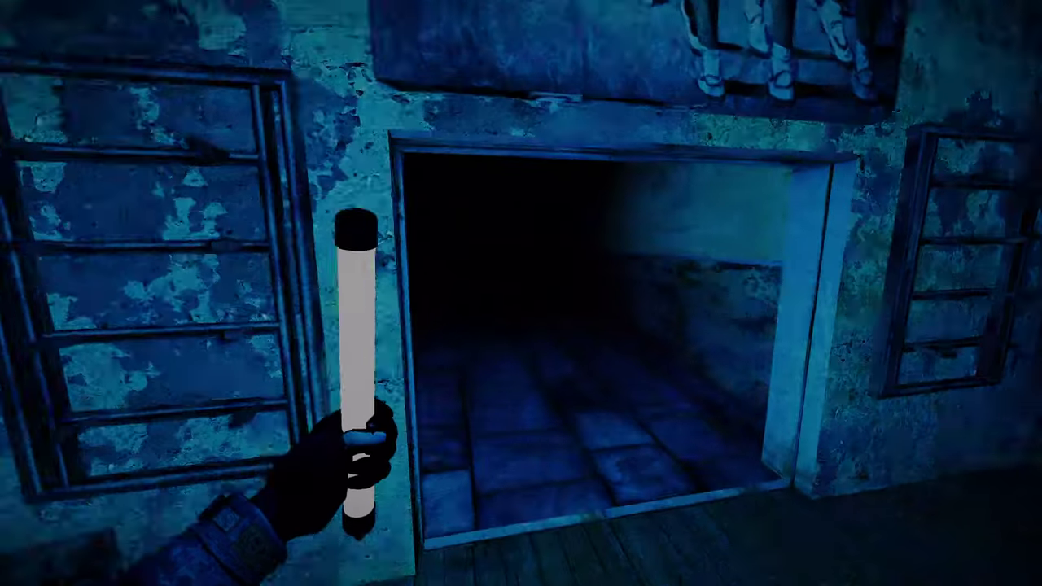
{"action": "key", "text": "w"}
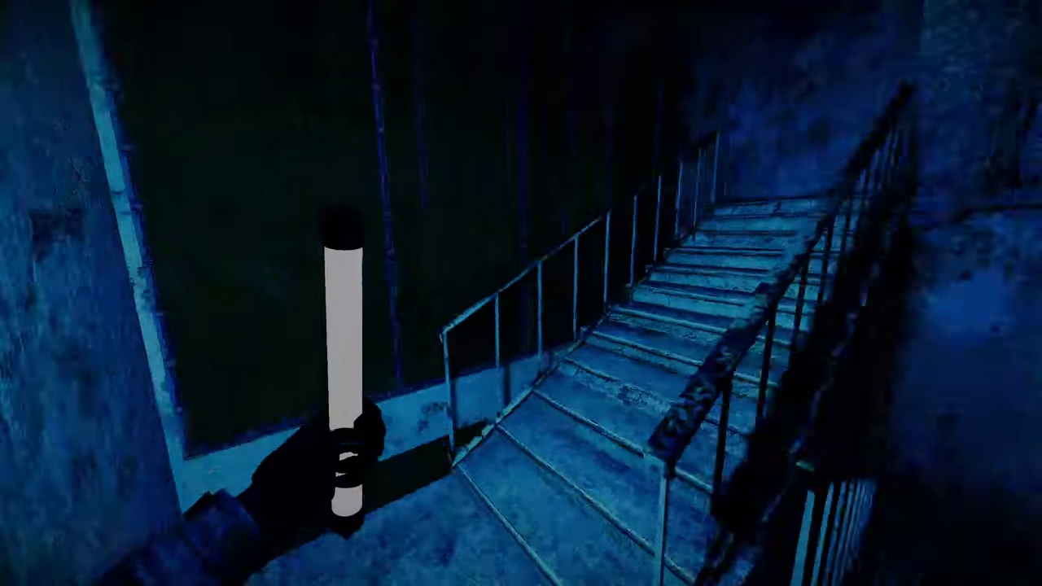
{"action": "key", "text": "w"}
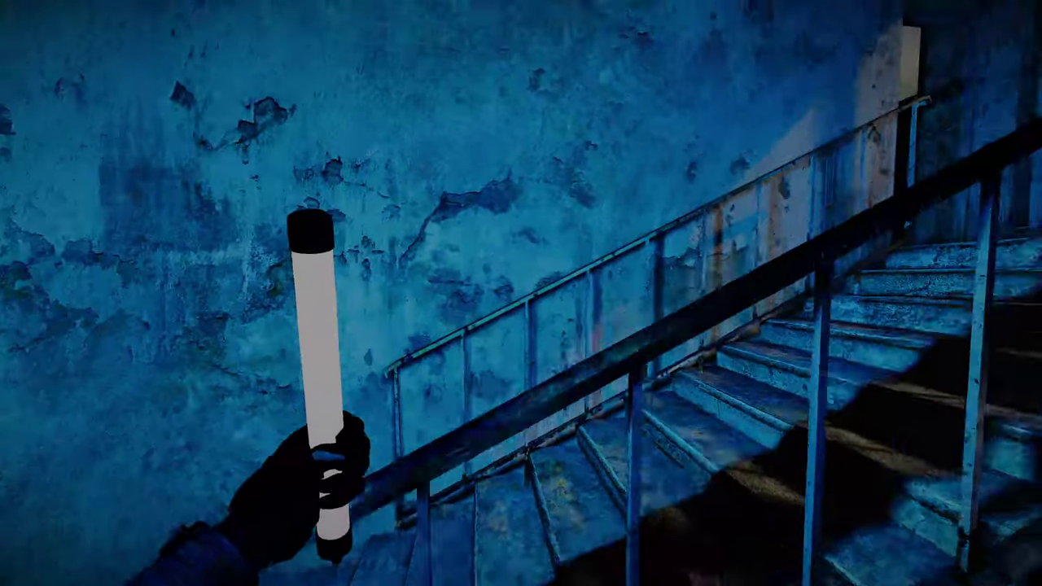
{"action": "key", "text": "w"}
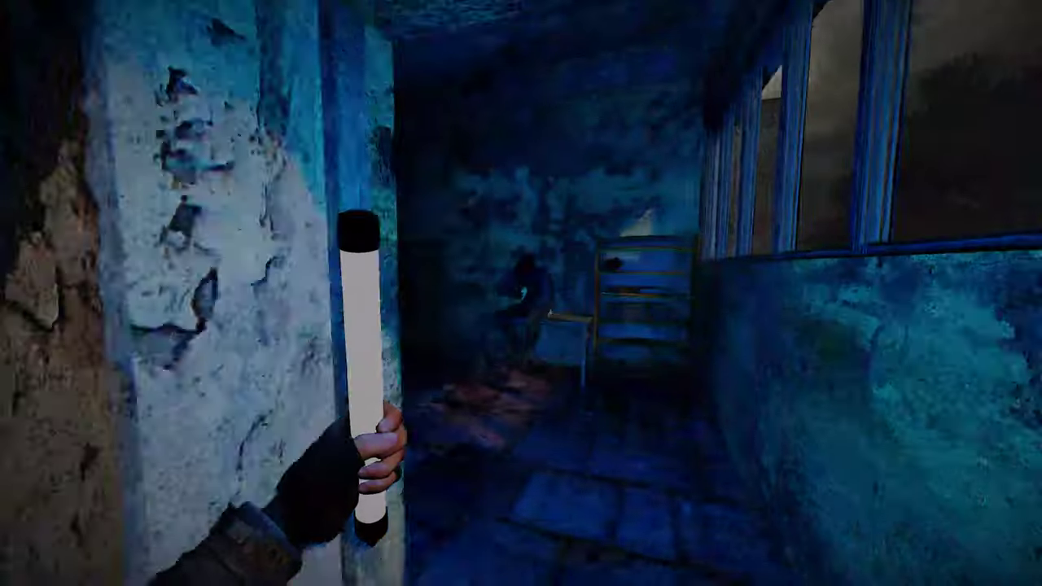
{"action": "key", "text": "w"}
{"action": "key", "text": "f"}
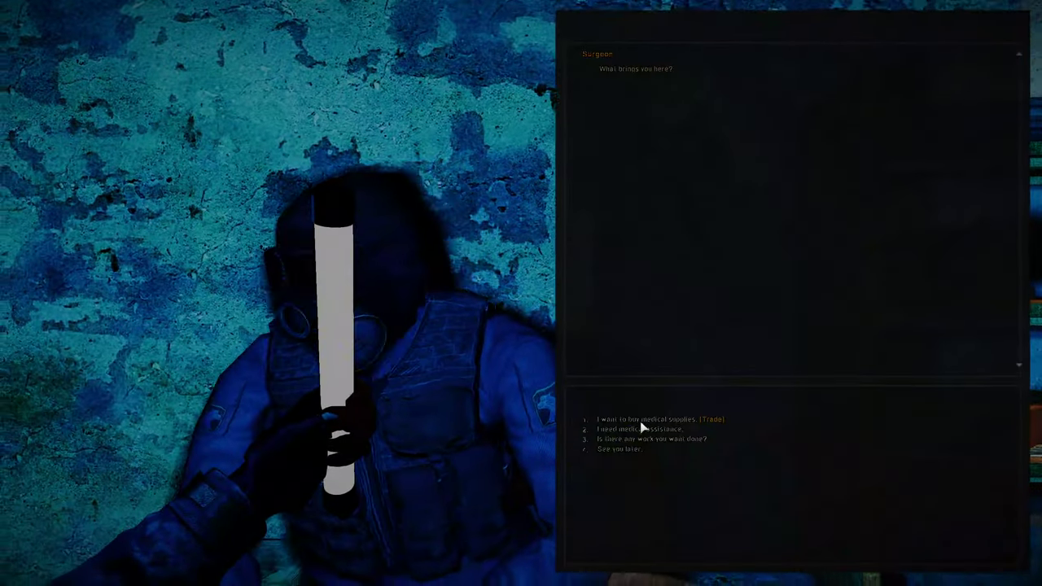
Open the Surgeon's medical-supplies trade, browse it, then close the trade and dialogue.
{"action": "left_click", "coordinate": [641, 420]}
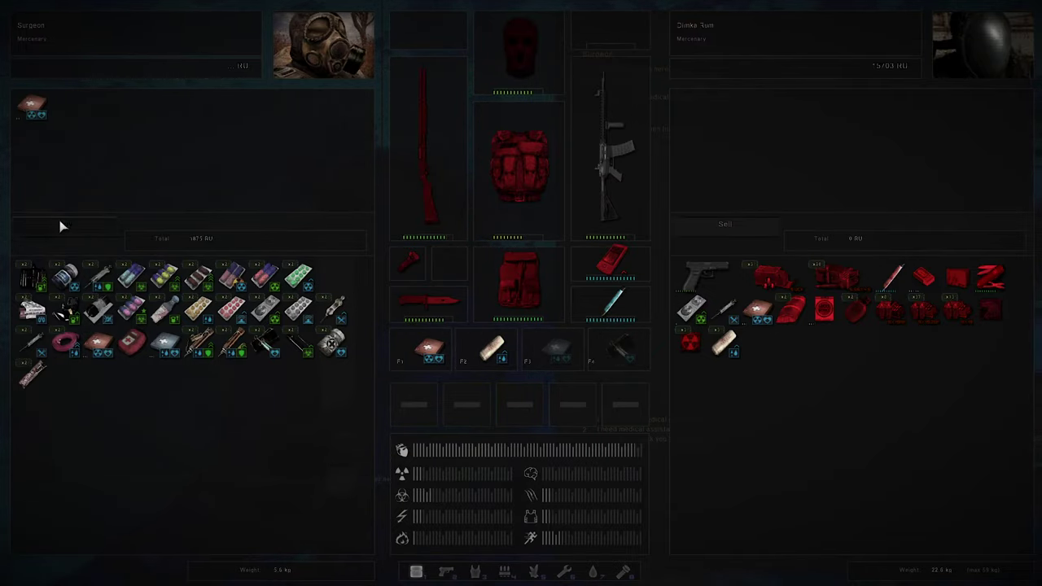
{"action": "key", "text": "Escape"}
{"action": "key", "text": "Escape"}
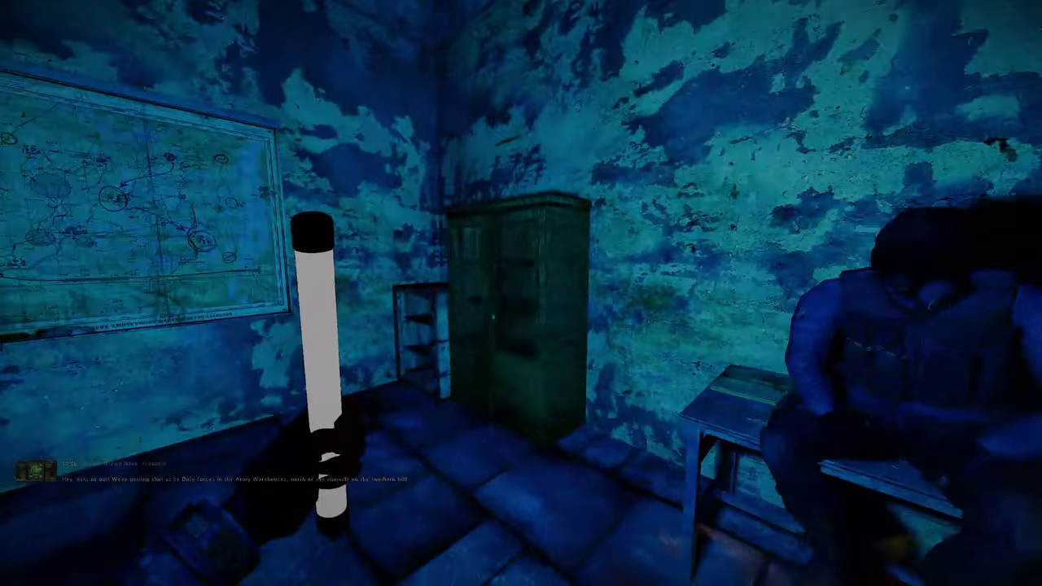
Check the cabinet, then descend the stairwell, pass the crate rooms and exit onto the street.
{"action": "key", "text": "f"}
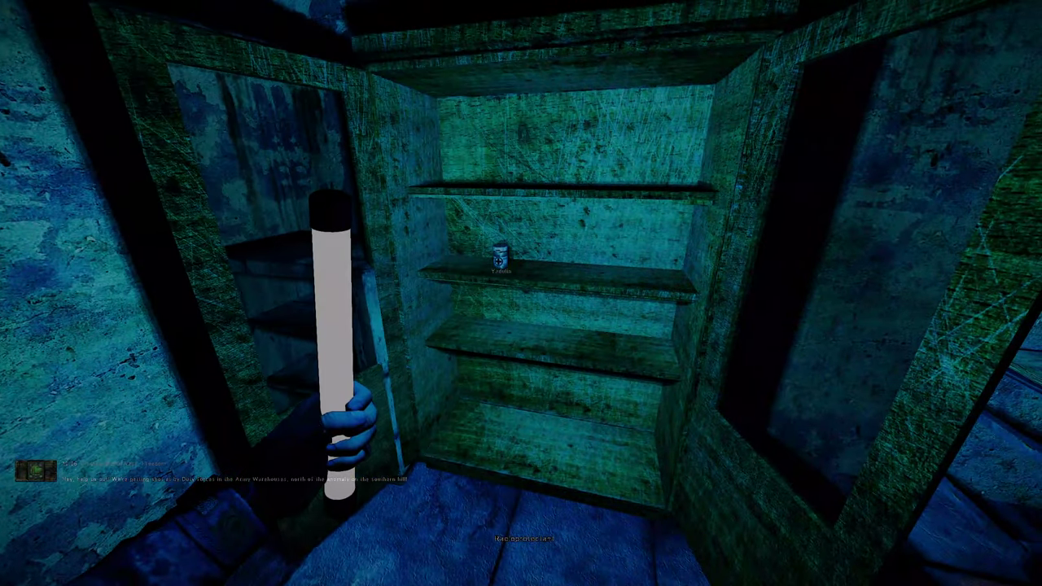
{"action": "key", "text": "w"}
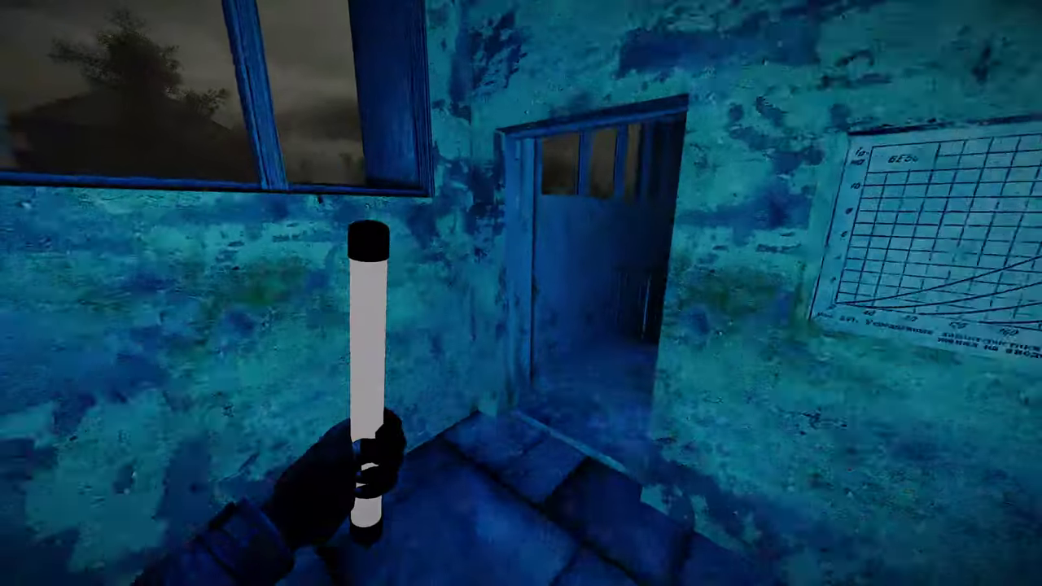
{"action": "key", "text": "w"}
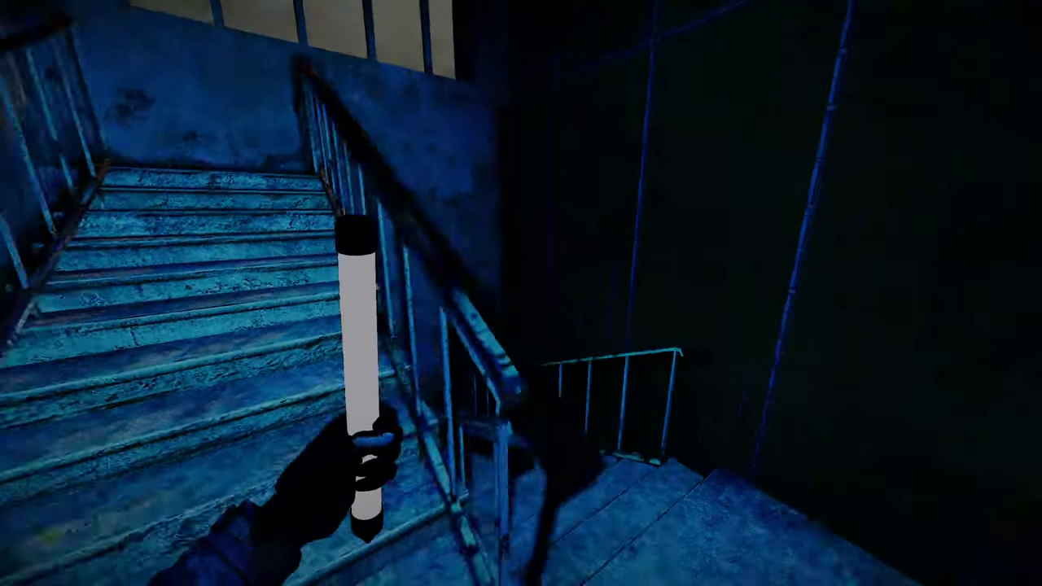
{"action": "key", "text": "w"}
{"action": "key", "text": "w"}
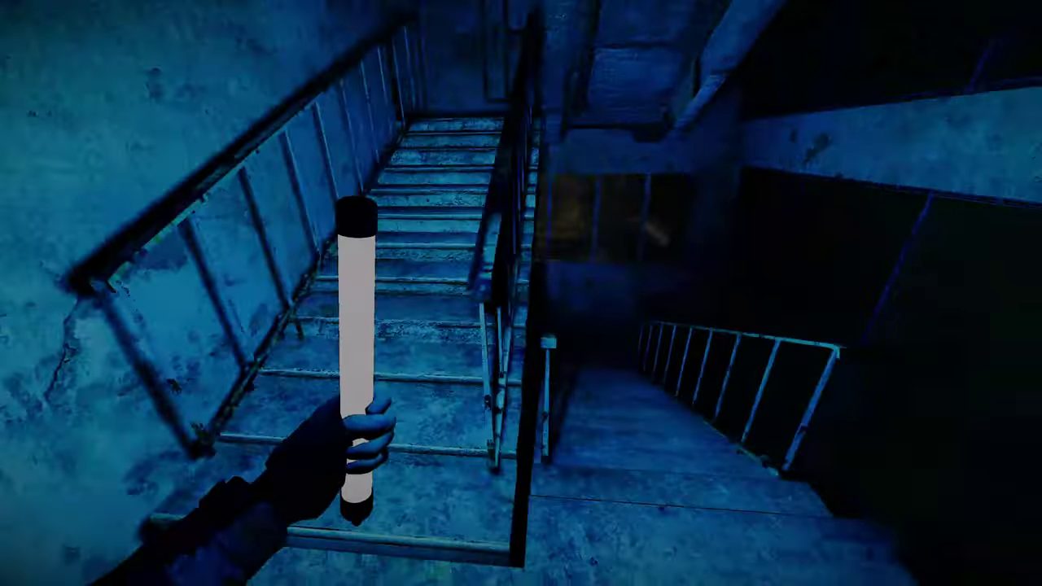
{"action": "key", "text": "w"}
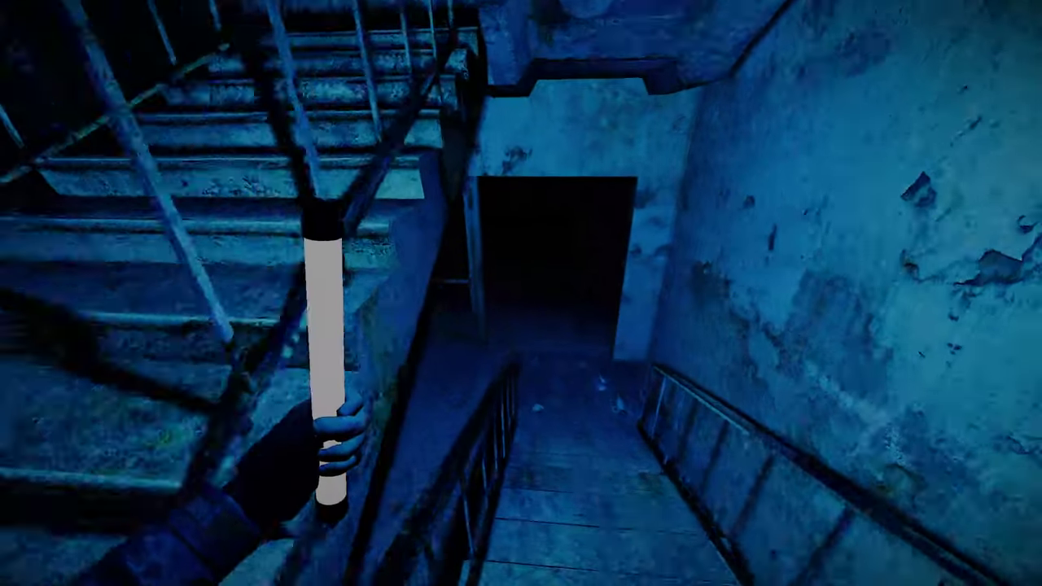
{"action": "key", "text": "w"}
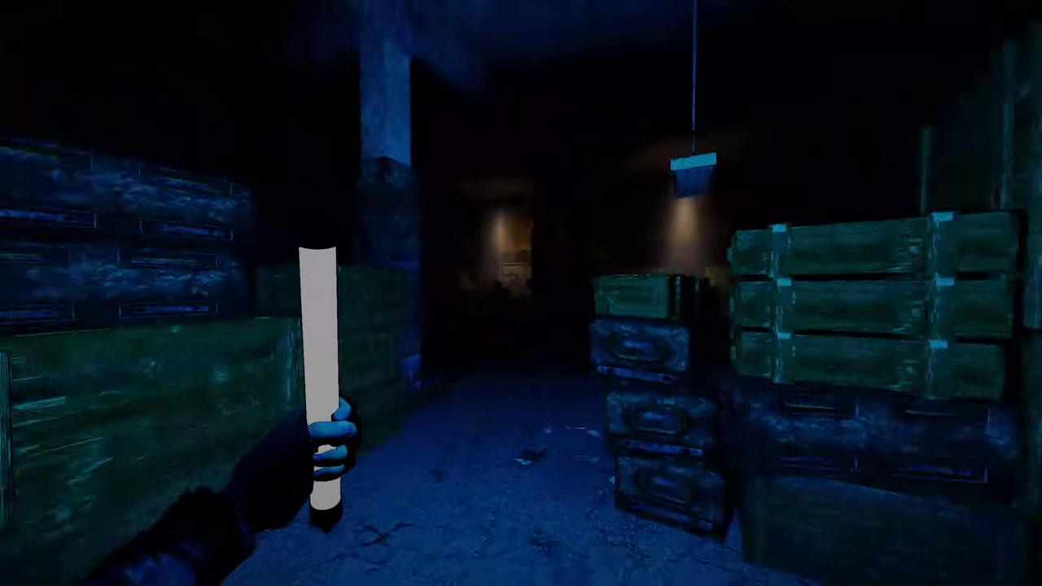
{"action": "key", "text": "w"}
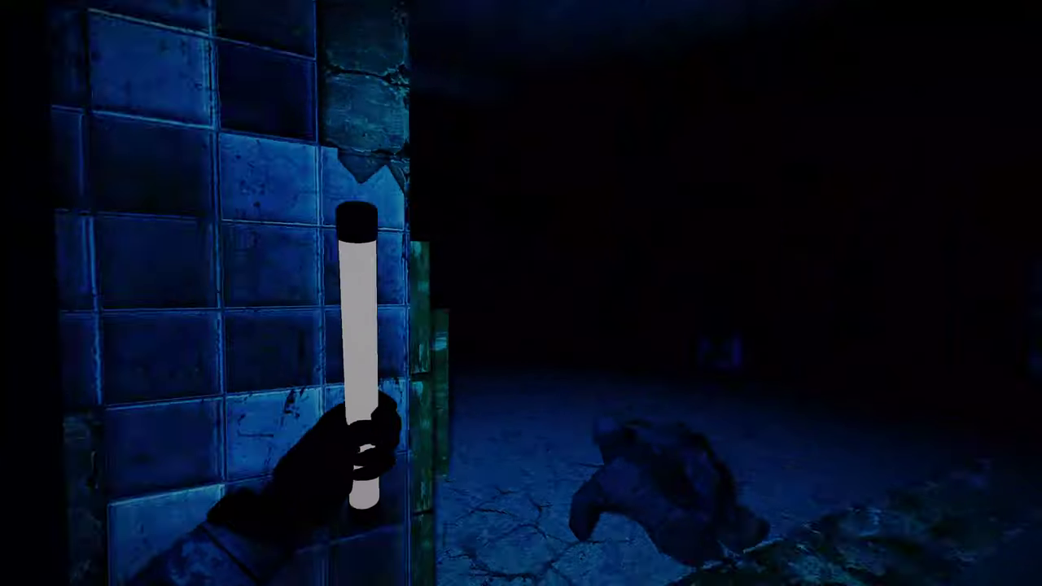
{"action": "key", "text": "w"}
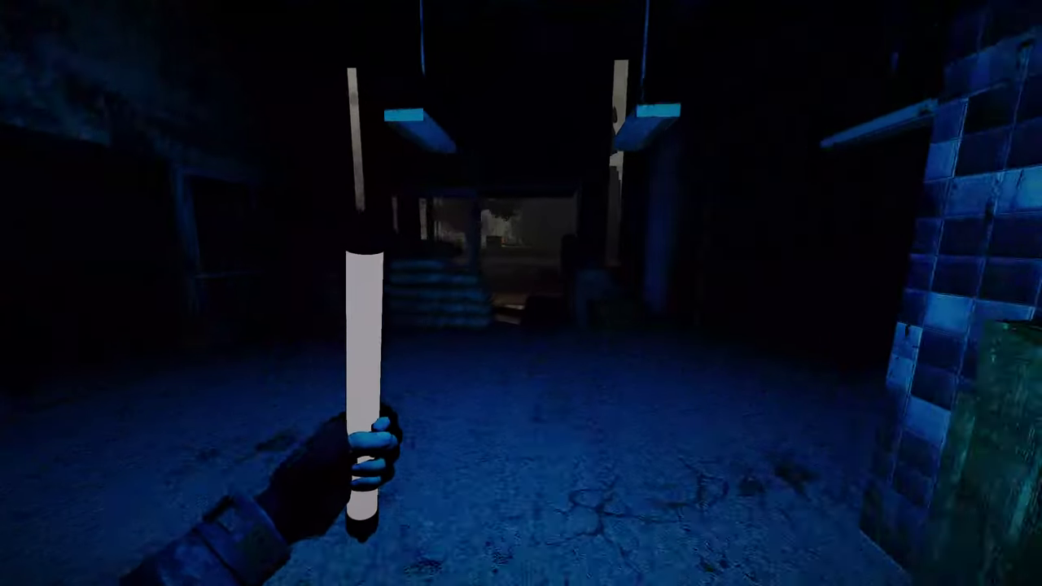
{"action": "key", "text": "w"}
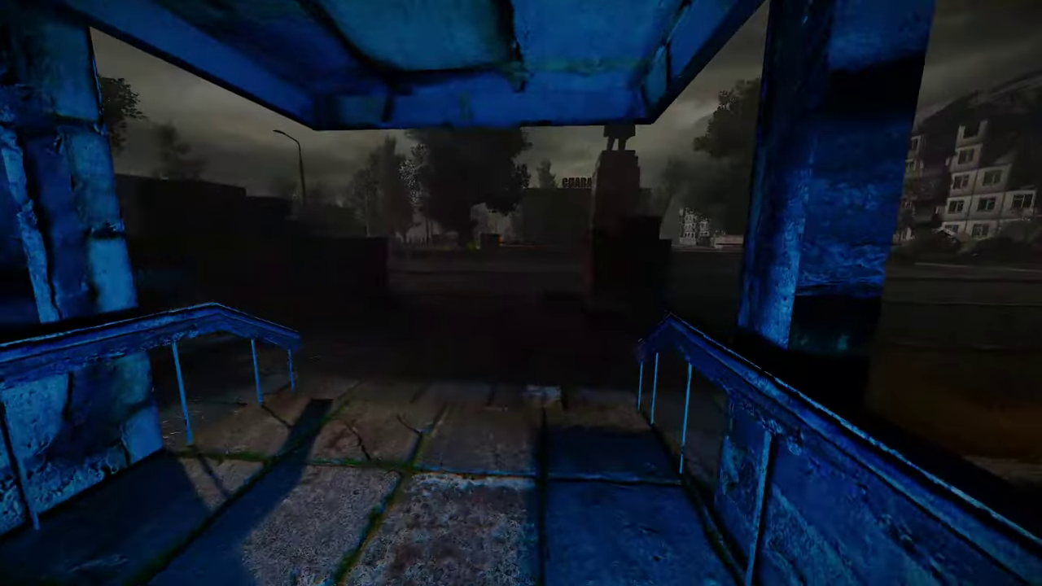
{"action": "key", "text": "w"}
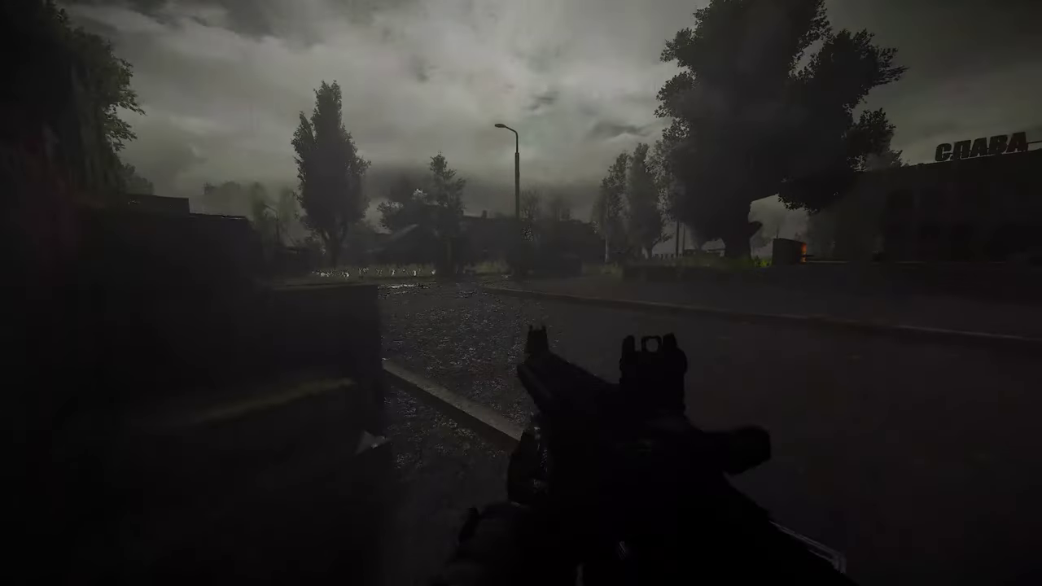
Sprint up the street past the statue, weapon ready, toward the apartment block.
{"action": "key", "text": "w"}
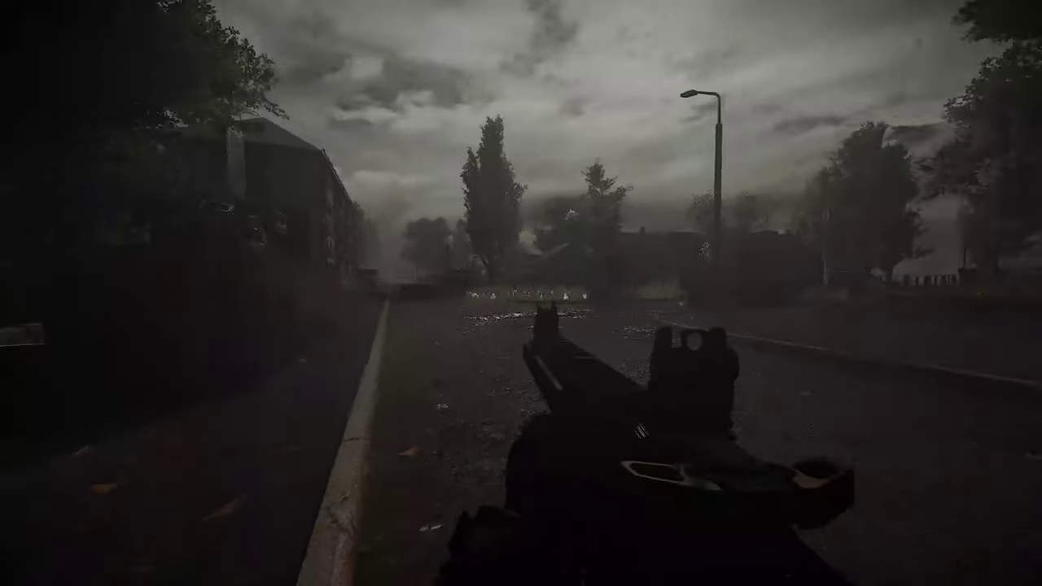
{"action": "key", "text": "w"}
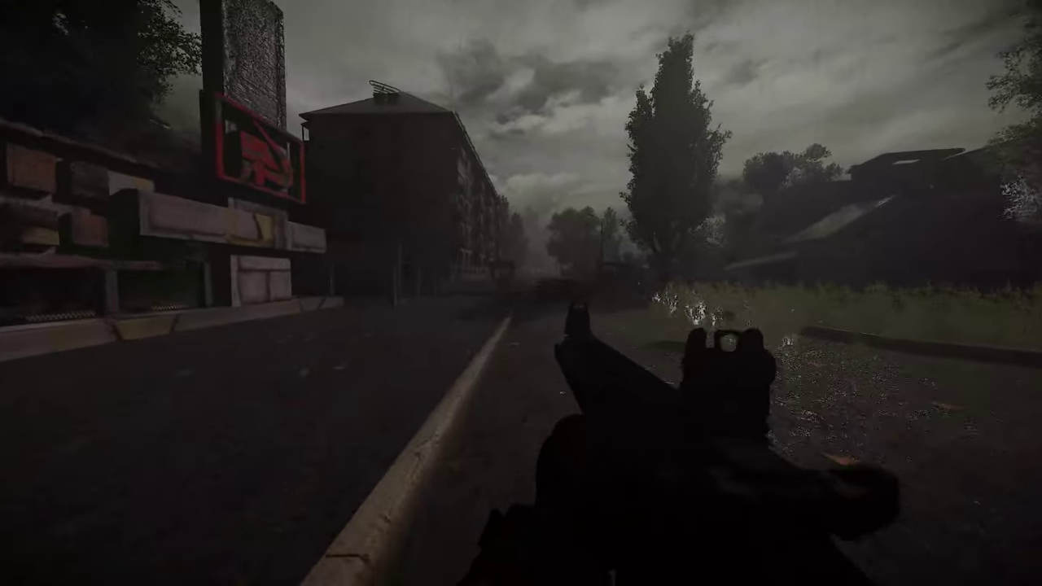
{"action": "key", "text": "shift"}
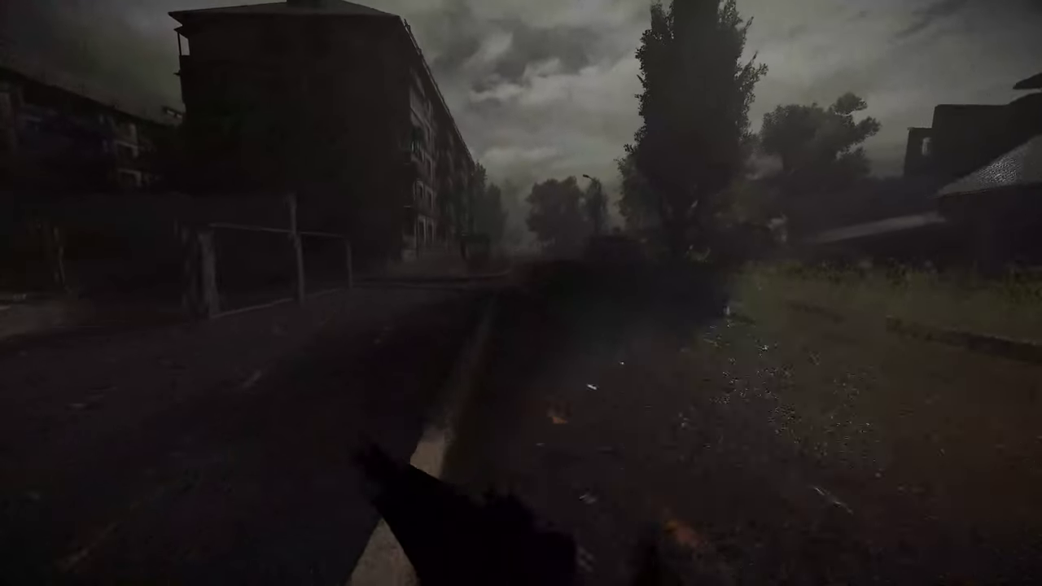
{"action": "key", "text": "w"}
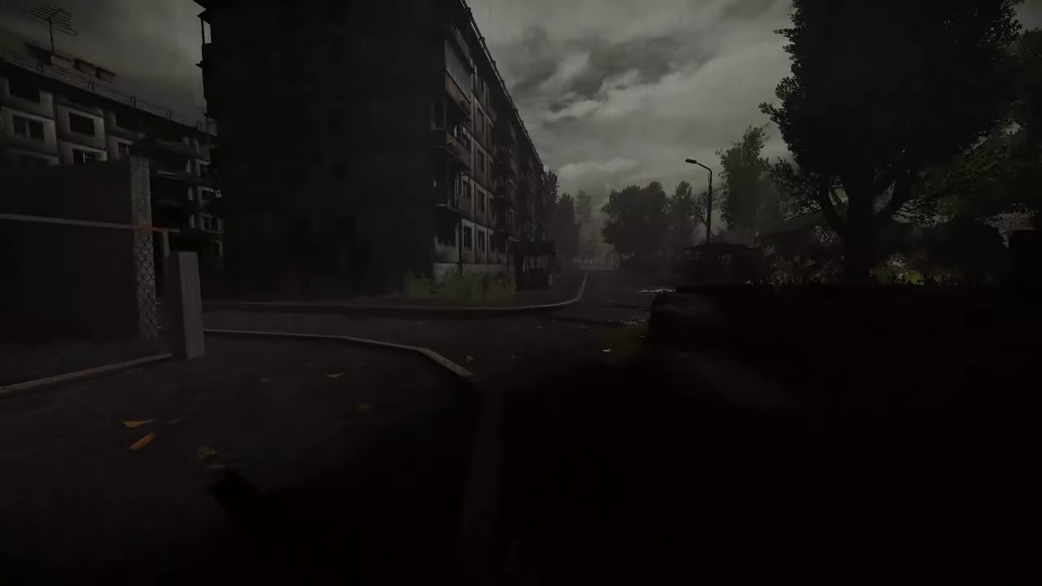
{"action": "key", "text": "w"}
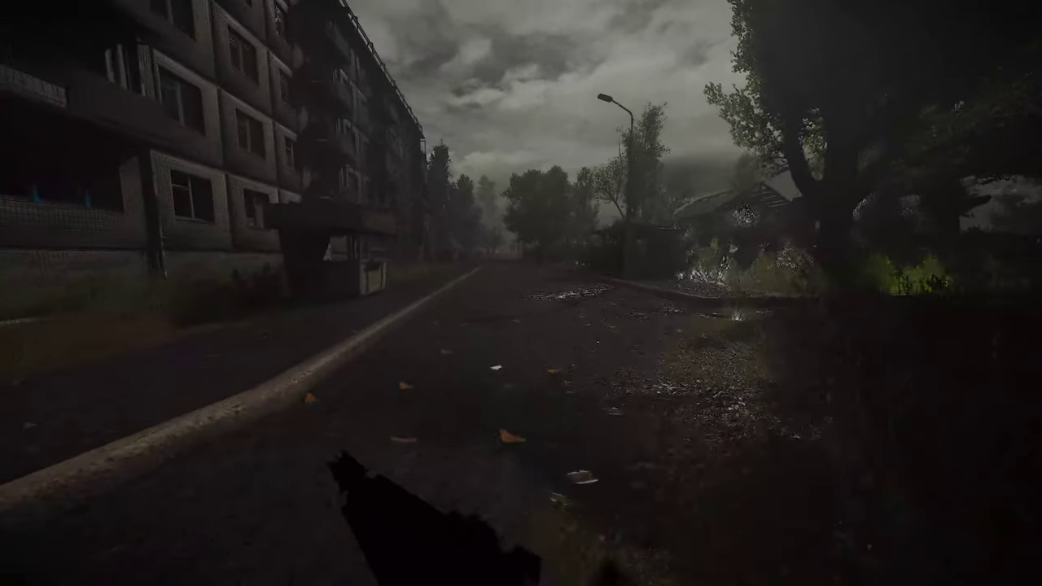
{"action": "key", "text": "w"}
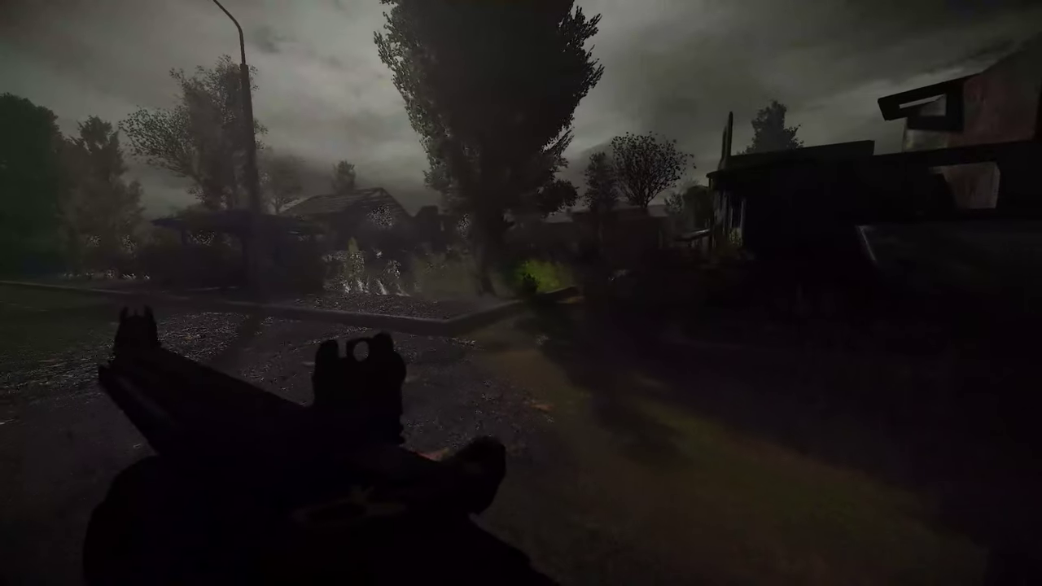
{"action": "key", "text": "w"}
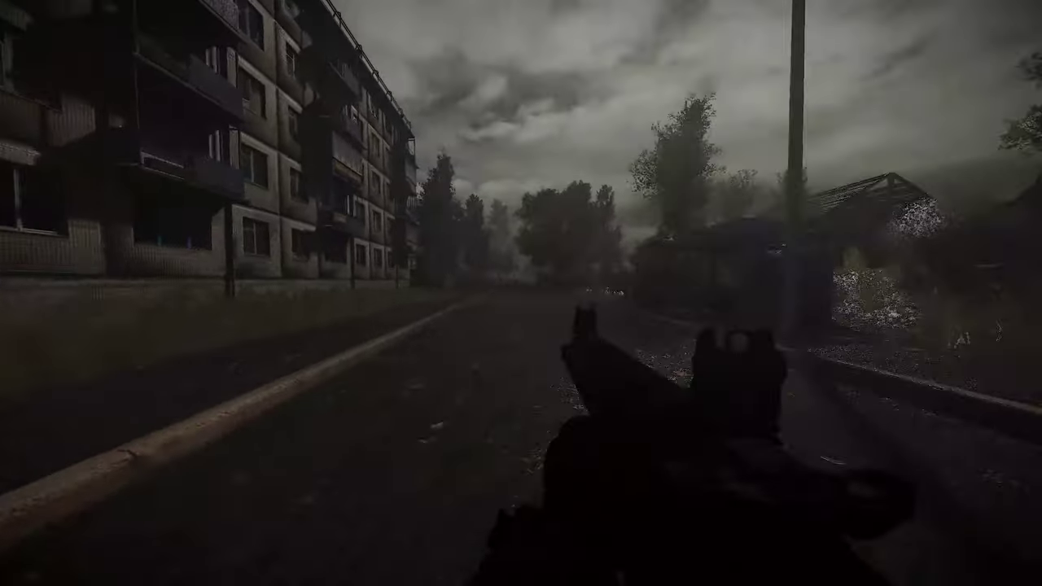
{"action": "key", "text": "w"}
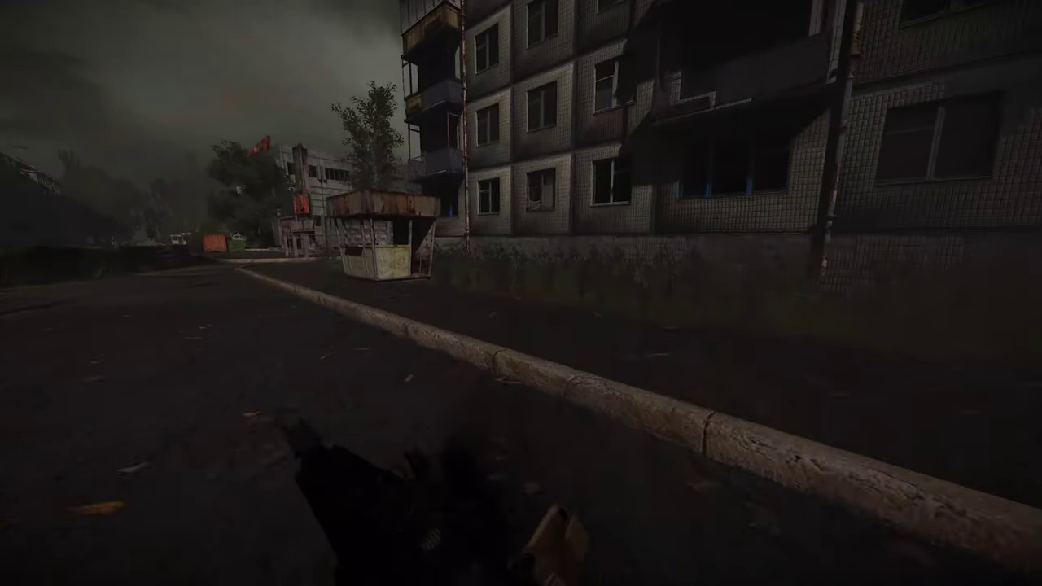
{"action": "key", "text": "w"}
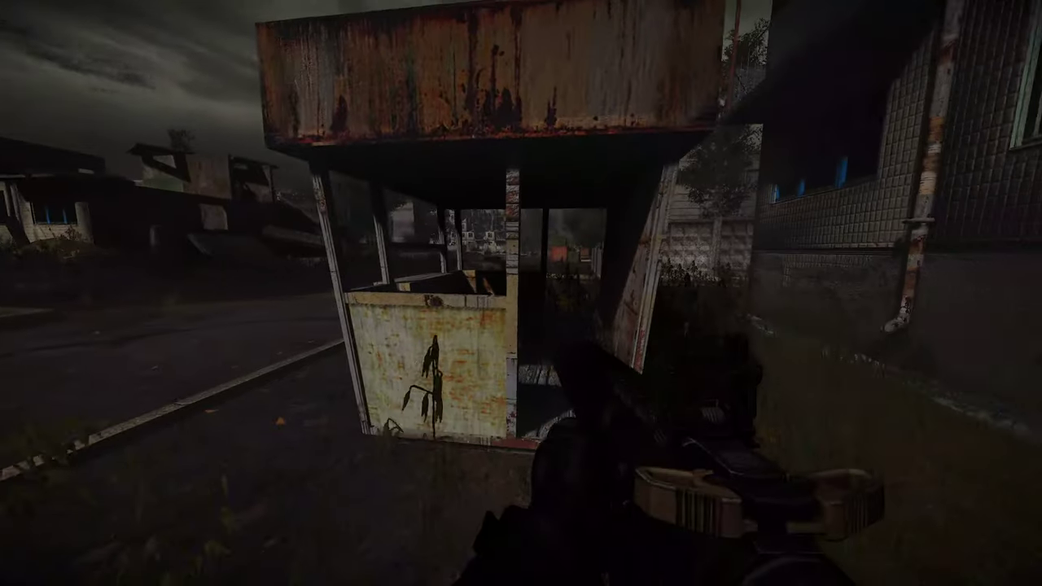
Back away from the kiosk, aim briefly, then advance past it until killed.
{"action": "key", "text": "s"}
{"action": "right_click", "coordinate": [521, 293]}
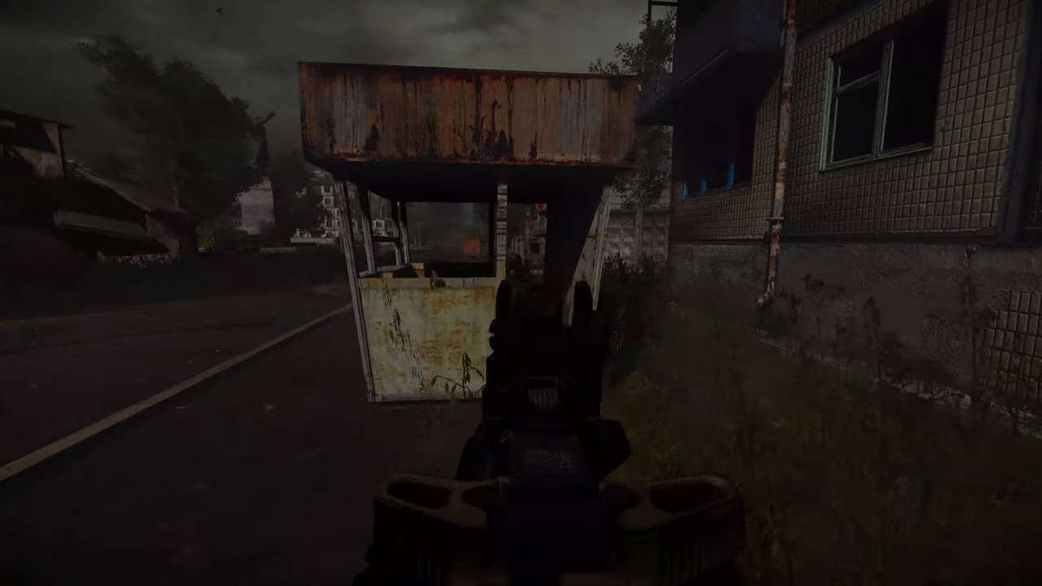
{"action": "right_click", "coordinate": [521, 293]}
{"action": "key", "text": "w"}
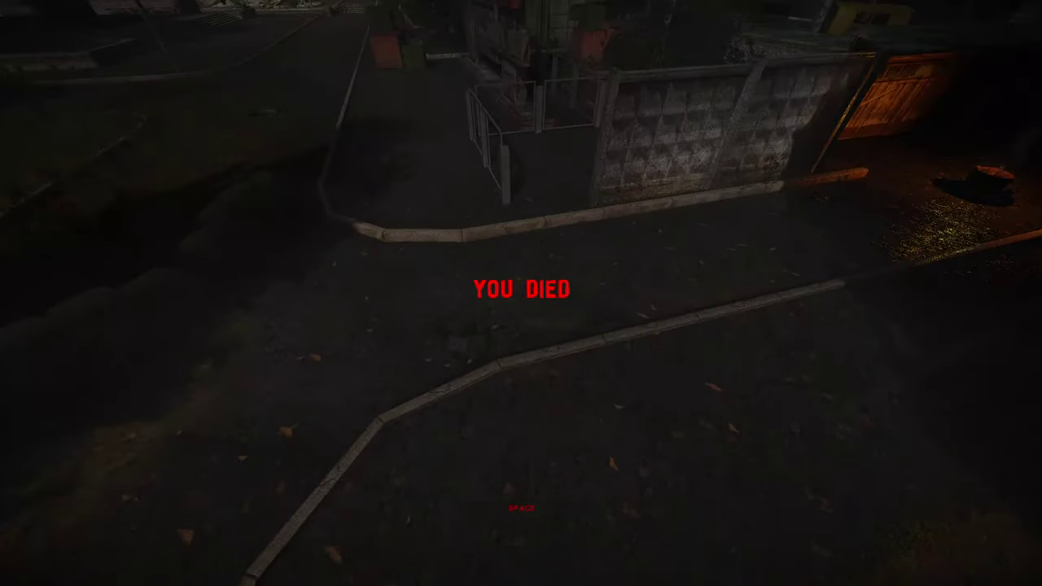
Skip the YOU DIED screen with Space.
{"action": "key", "text": "space"}
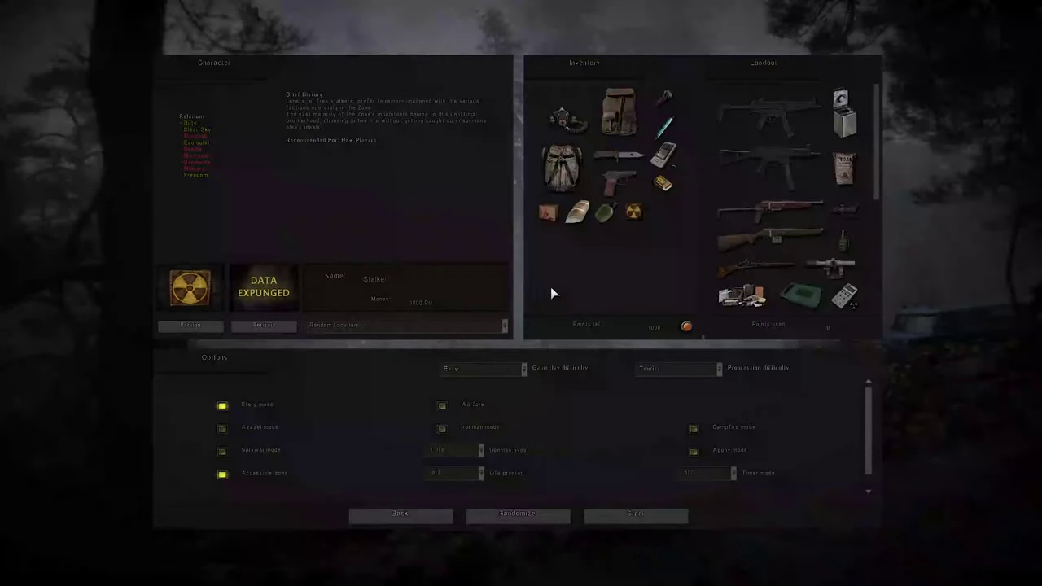
Open the Select Faction list from the button under the faction emblem.
{"action": "left_click", "coordinate": [218, 325]}
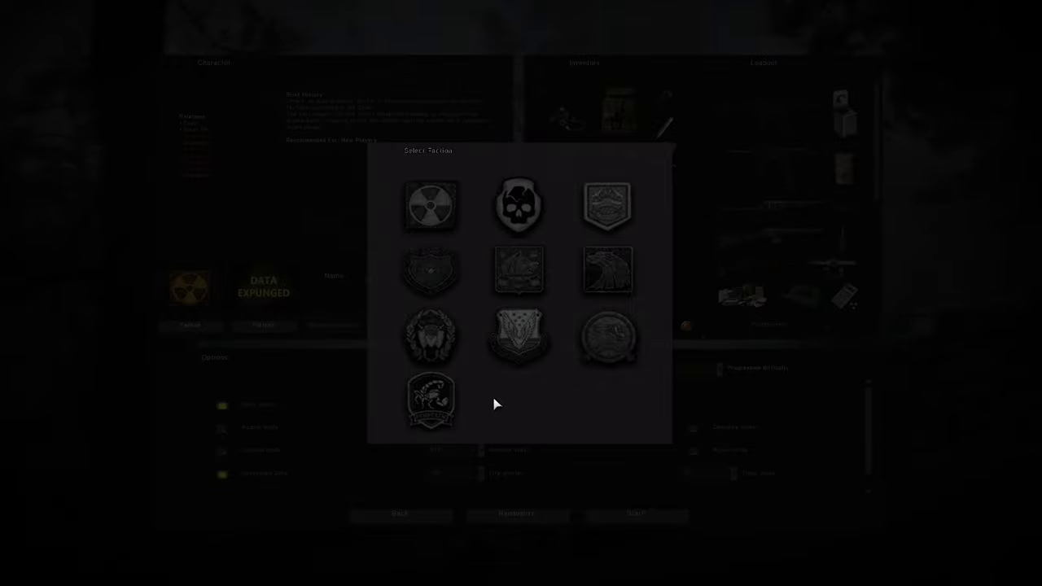
Pick Duty and buy an AK rifle, bandages, two medkits, cigarettes and a can.
{"action": "left_click", "coordinate": [441, 285]}
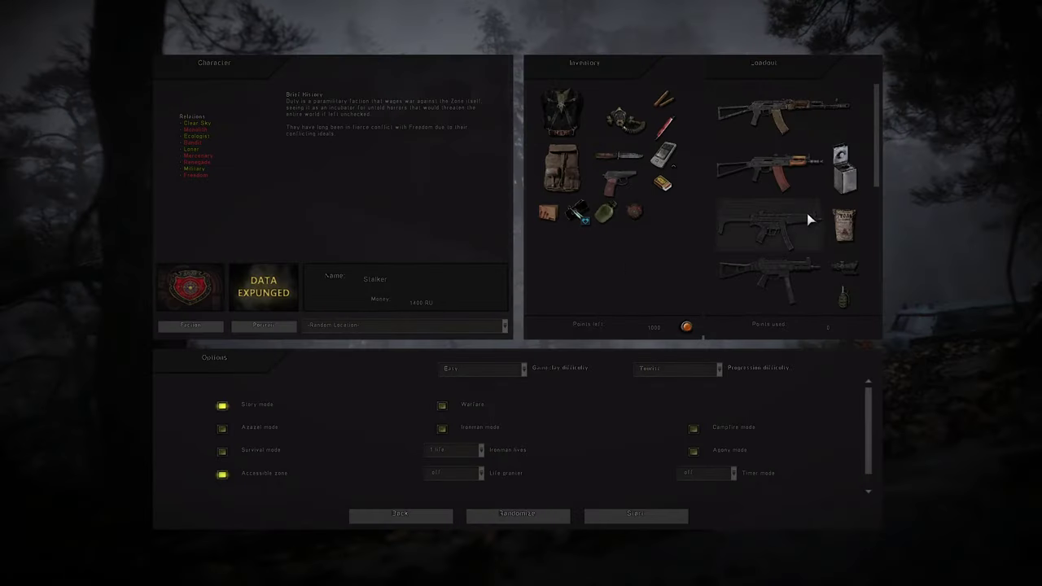
{"action": "mouse_move", "coordinate": [783, 114]}
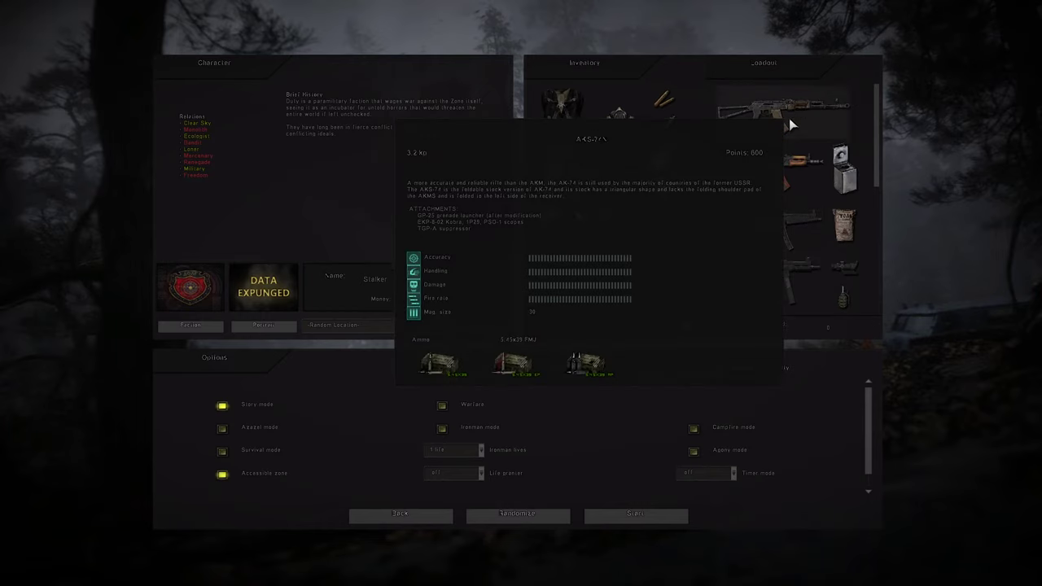
{"action": "mouse_move", "coordinate": [782, 167]}
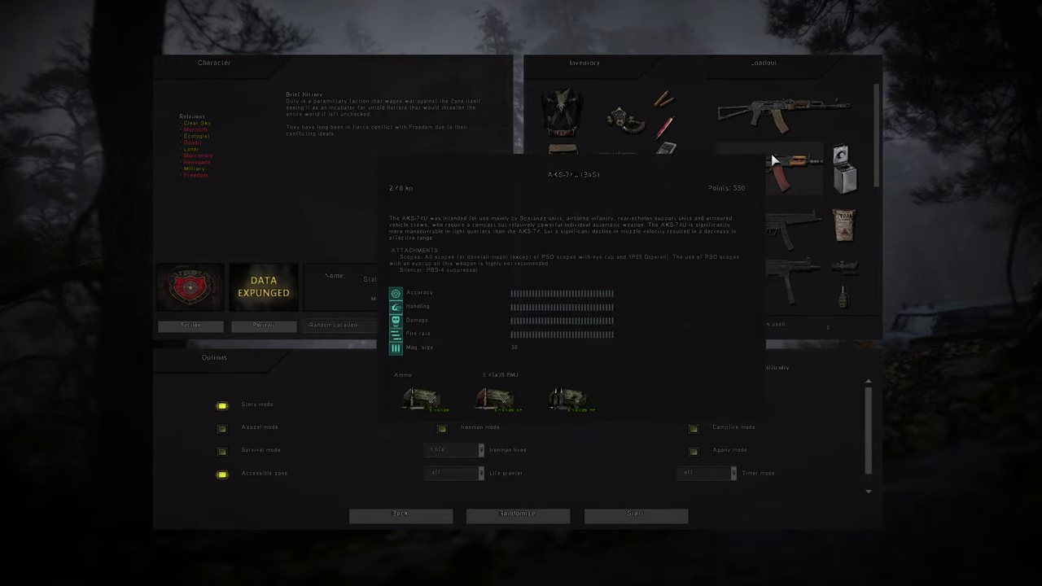
{"action": "left_click", "coordinate": [773, 121]}
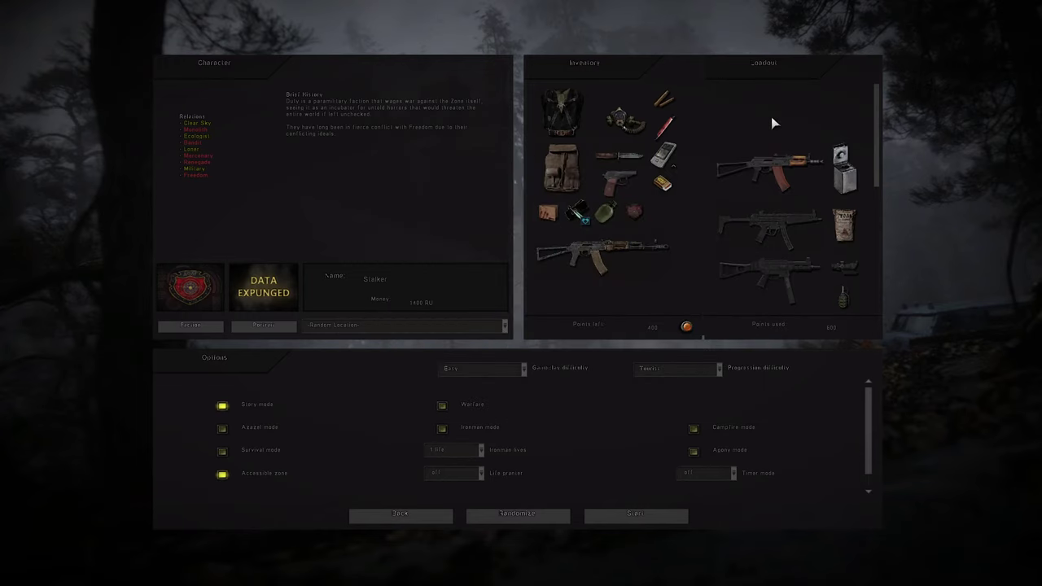
{"action": "scroll", "coordinate": [773, 142], "scroll_direction": "down", "scroll_amount": 2}
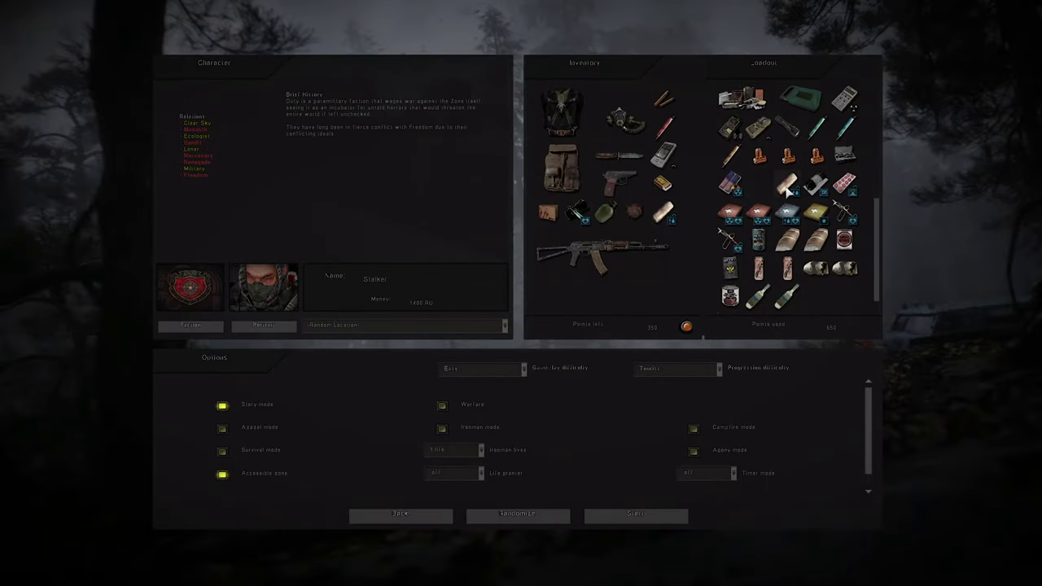
{"action": "double_click", "coordinate": [729, 213]}
{"action": "double_click", "coordinate": [757, 213]}
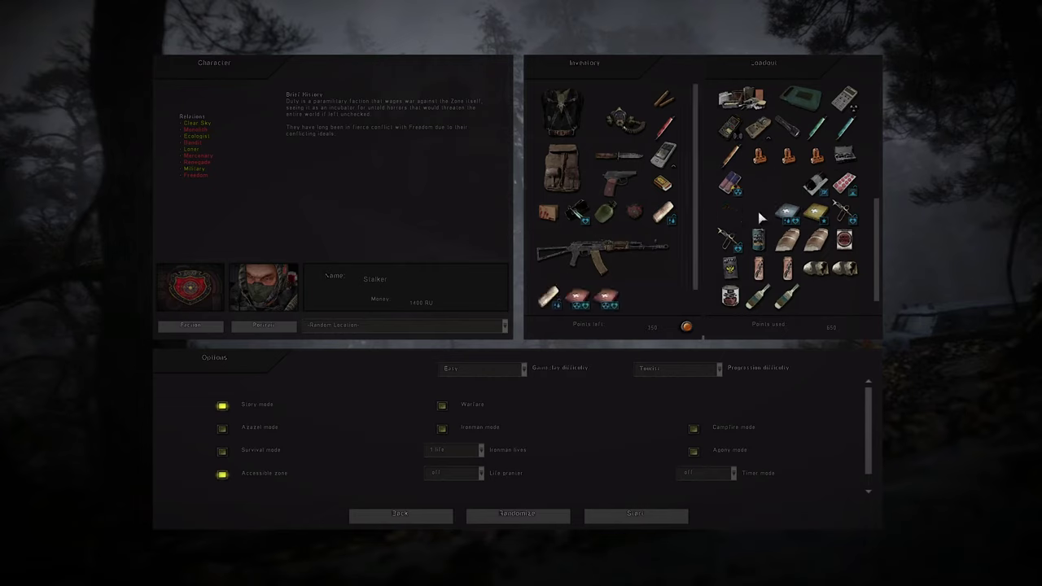
{"action": "scroll", "coordinate": [814, 236], "scroll_direction": "down", "scroll_amount": 1}
{"action": "double_click", "coordinate": [844, 216]}
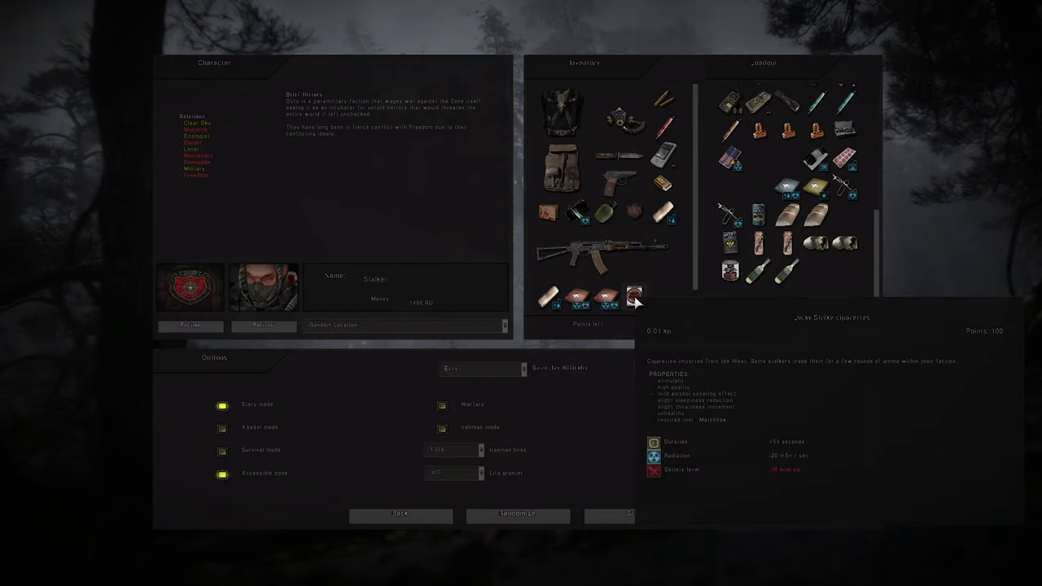
{"action": "double_click", "coordinate": [787, 243]}
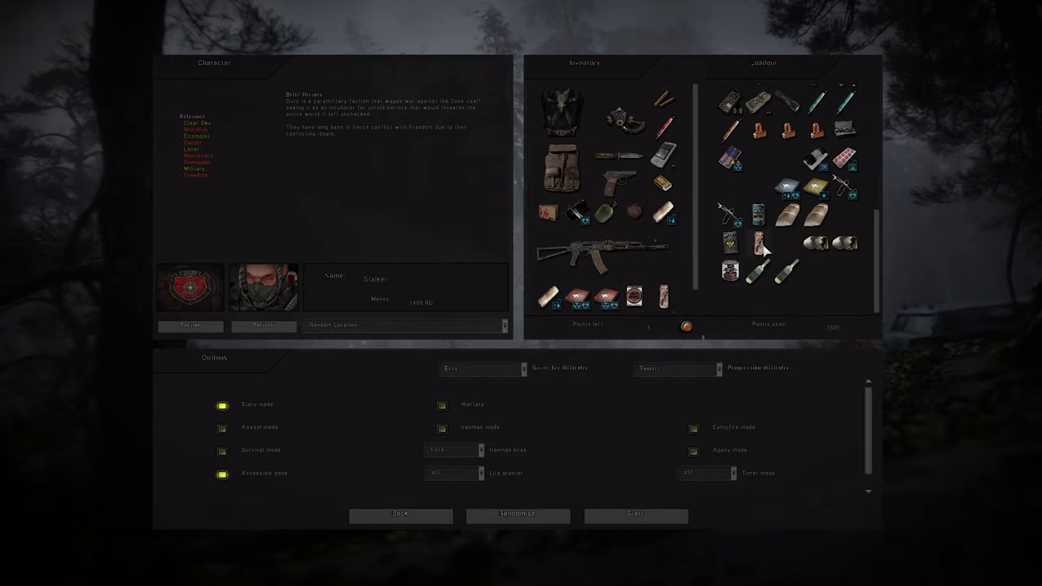
{"action": "scroll", "coordinate": [755, 275], "scroll_direction": "up", "scroll_amount": 3}
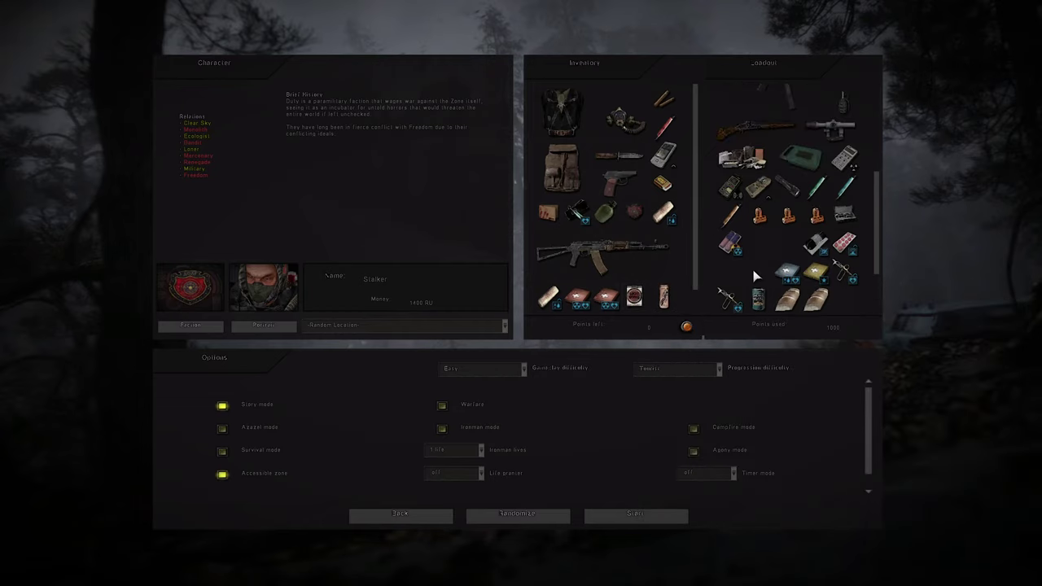
{"action": "scroll", "coordinate": [749, 277], "scroll_direction": "up", "scroll_amount": 2}
{"action": "scroll", "coordinate": [732, 273], "scroll_direction": "up", "scroll_amount": 2}
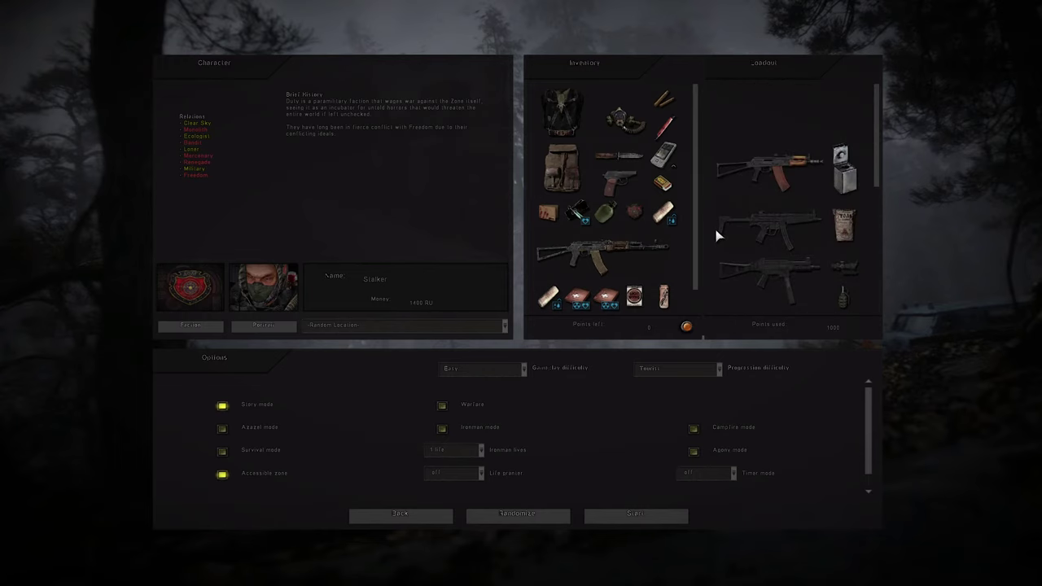
{"action": "scroll", "coordinate": [716, 233], "scroll_direction": "down", "scroll_amount": 4}
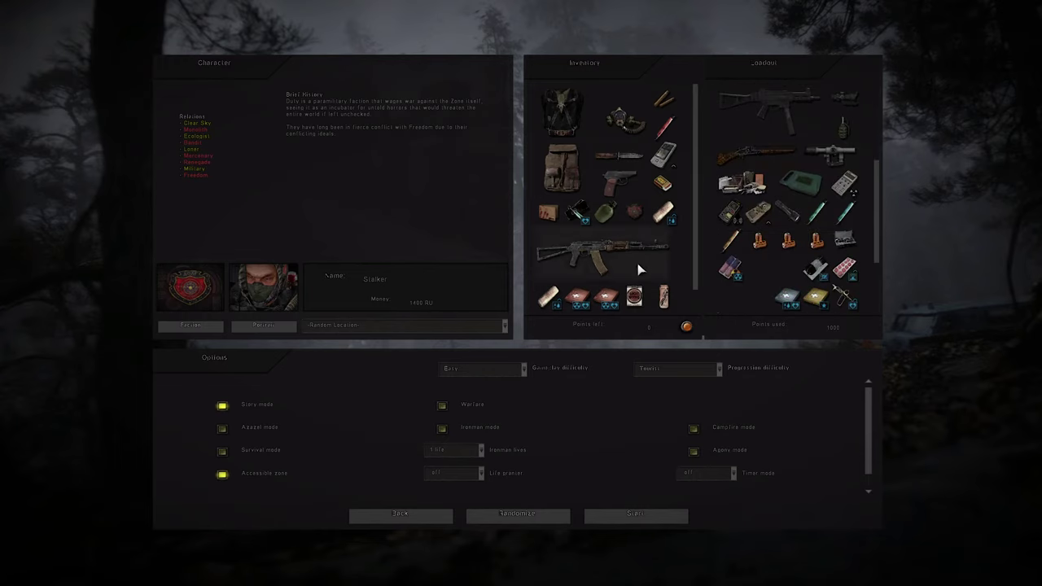
Enable the Ironman mode checkbox in Options.
{"action": "left_click", "coordinate": [442, 429]}
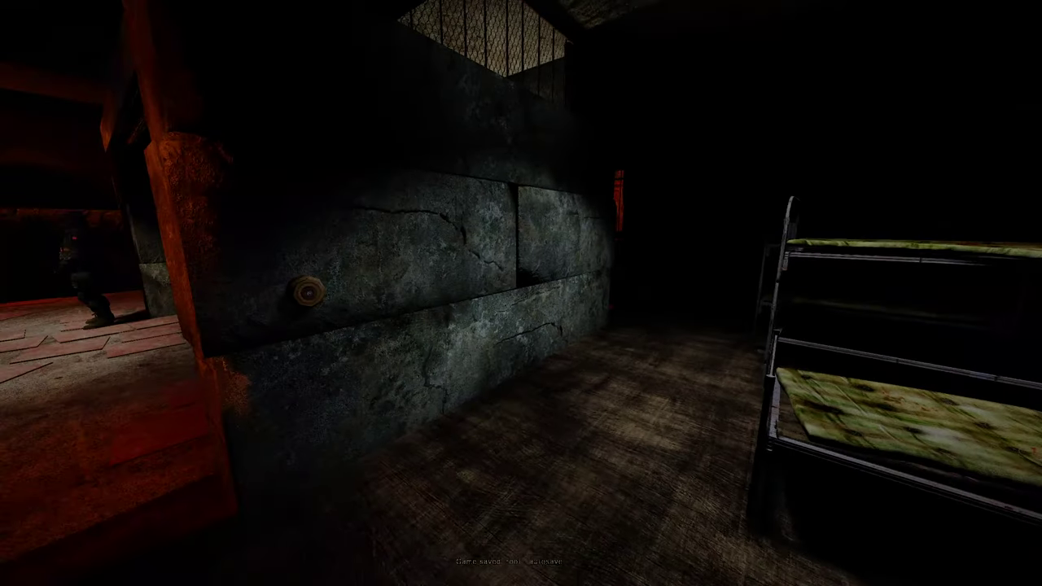
Use the inventory several times to equip the PDA and other gear.
{"action": "key", "text": "i"}
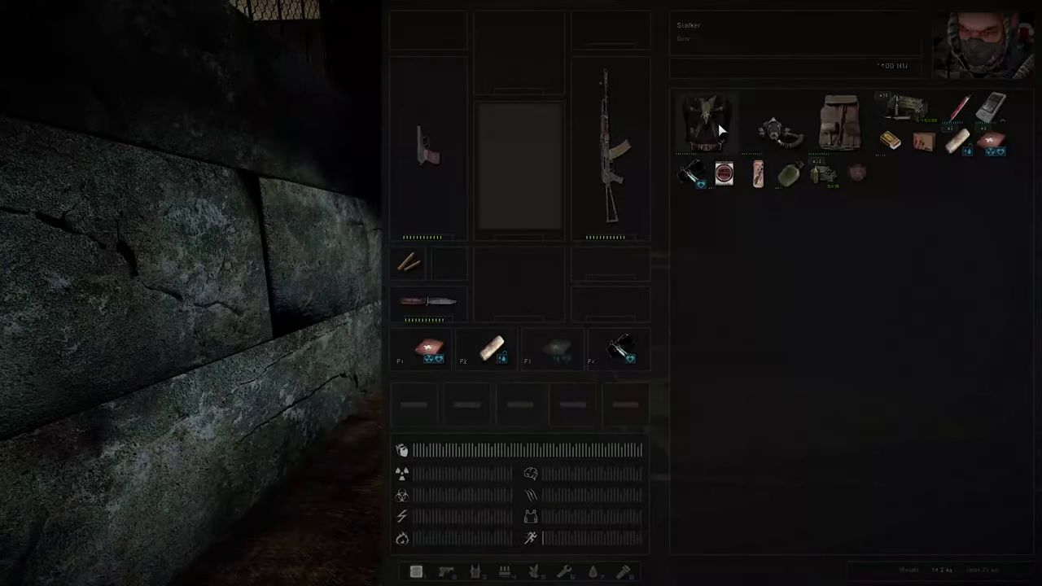
{"action": "key", "text": "i"}
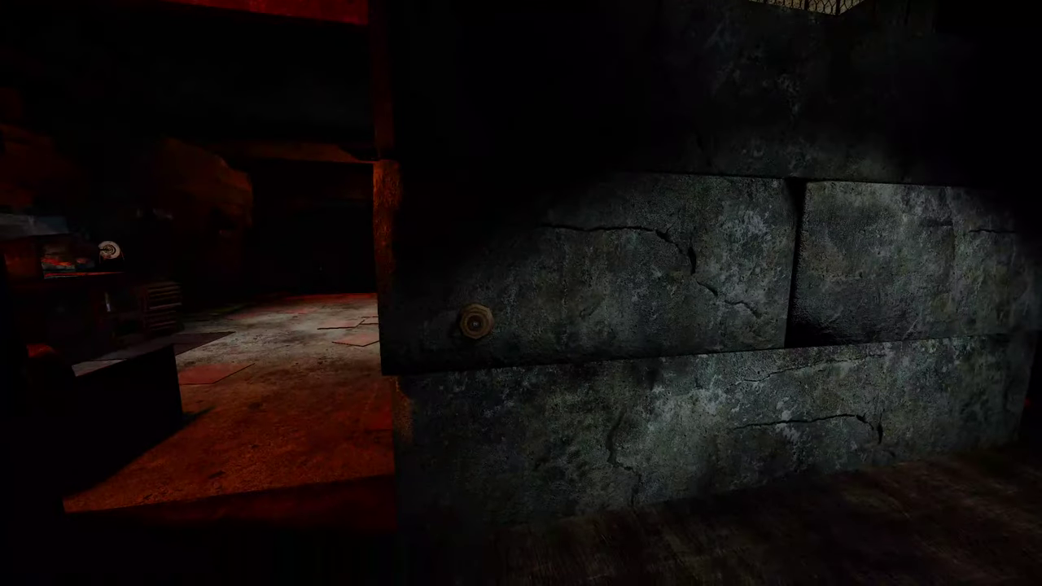
{"action": "key", "text": "i"}
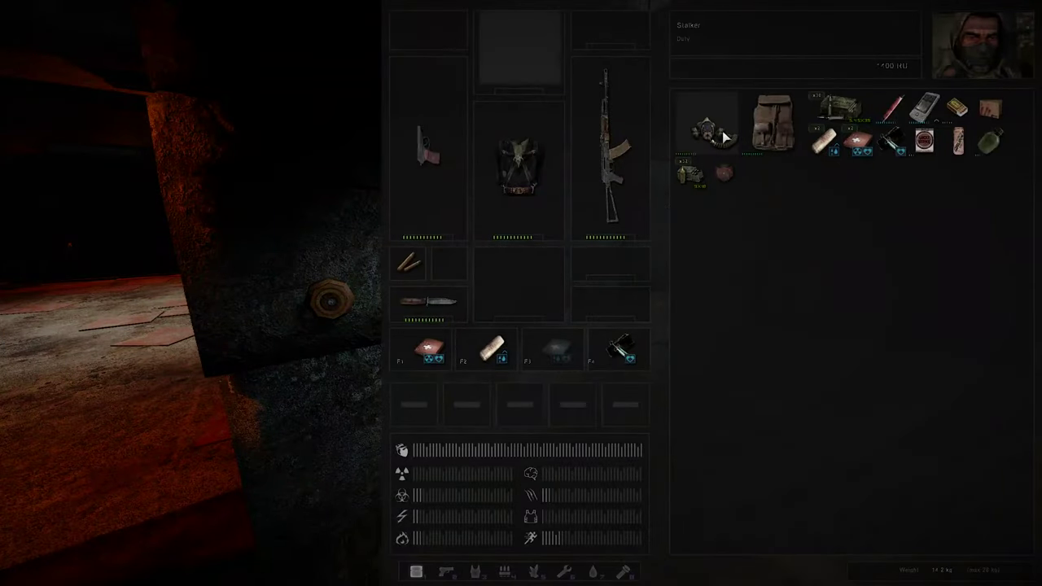
{"action": "key", "text": "i"}
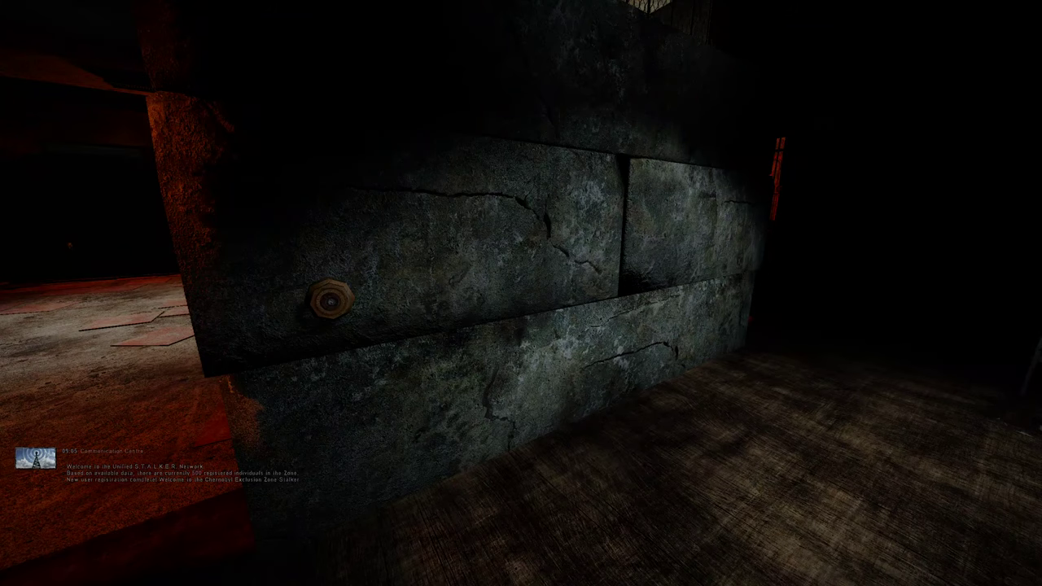
{"action": "key", "text": "i"}
{"action": "key", "text": "i"}
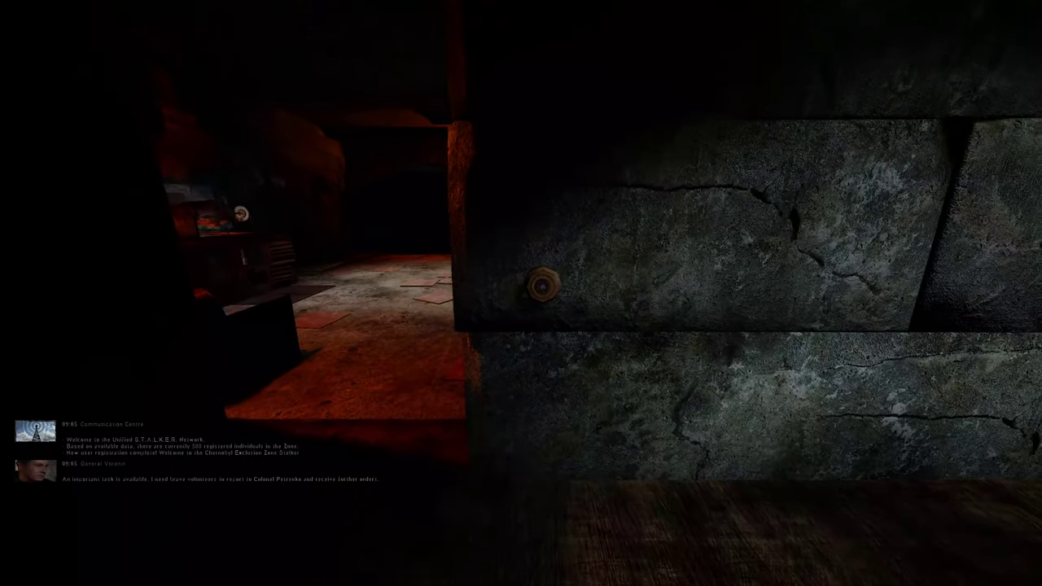
{"action": "key", "text": "i"}
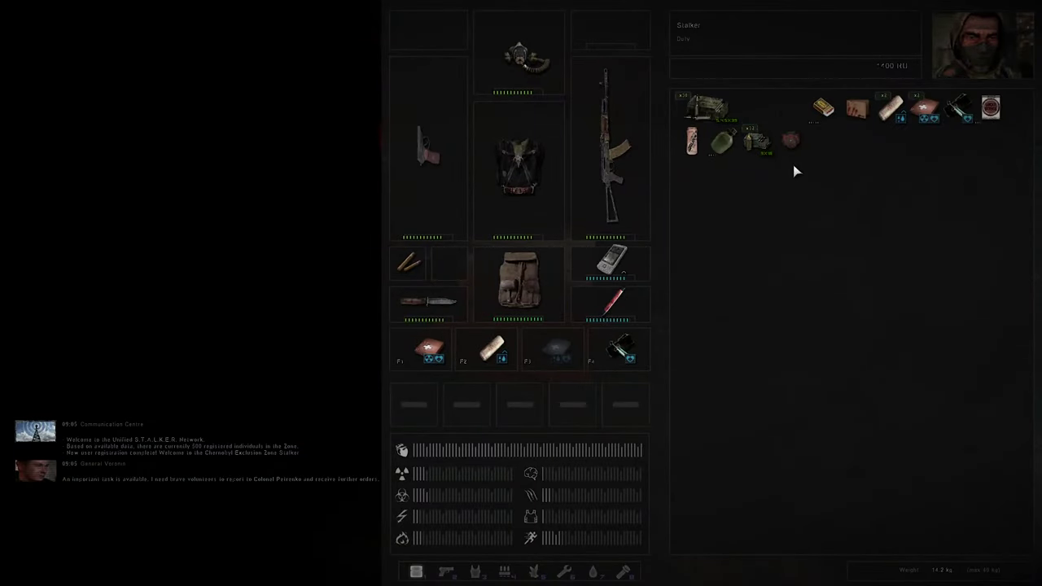
{"action": "key", "text": "i"}
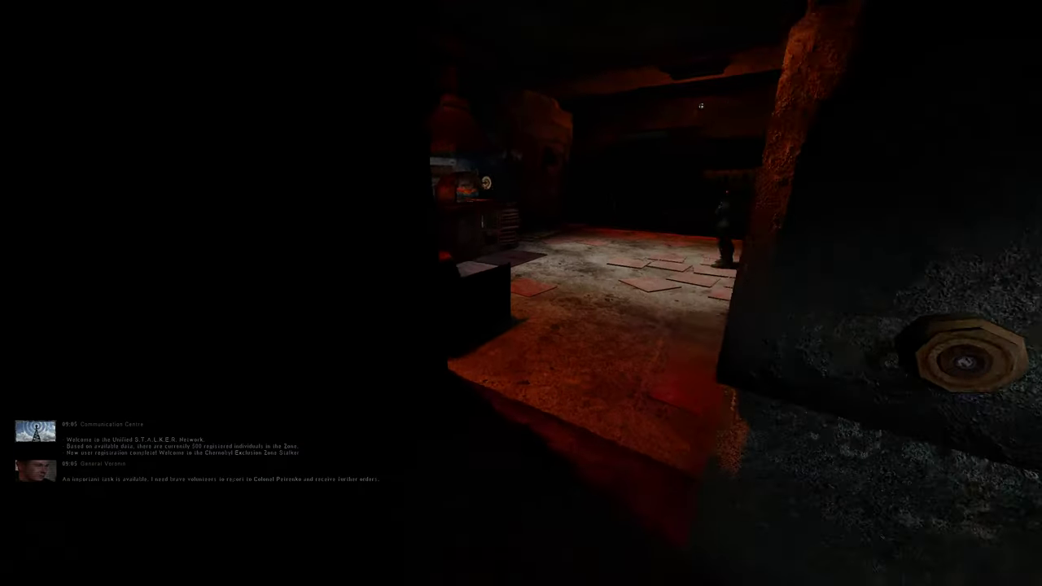
Hear General Voronin's Monolith-patch and spy-rescue jobs, then climb the stairs toward the exit.
{"action": "key", "text": "w"}
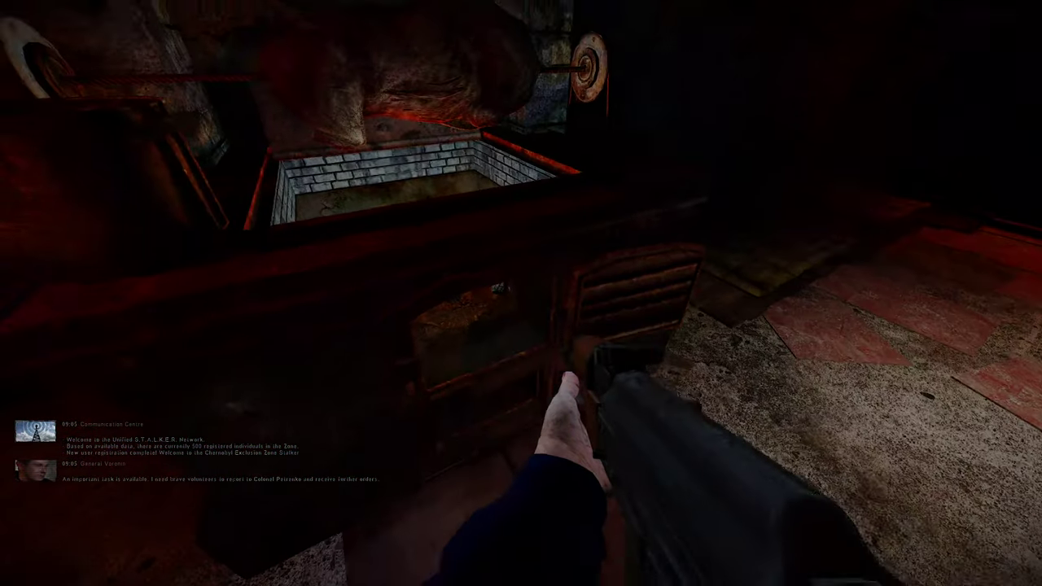
{"action": "key", "text": "w"}
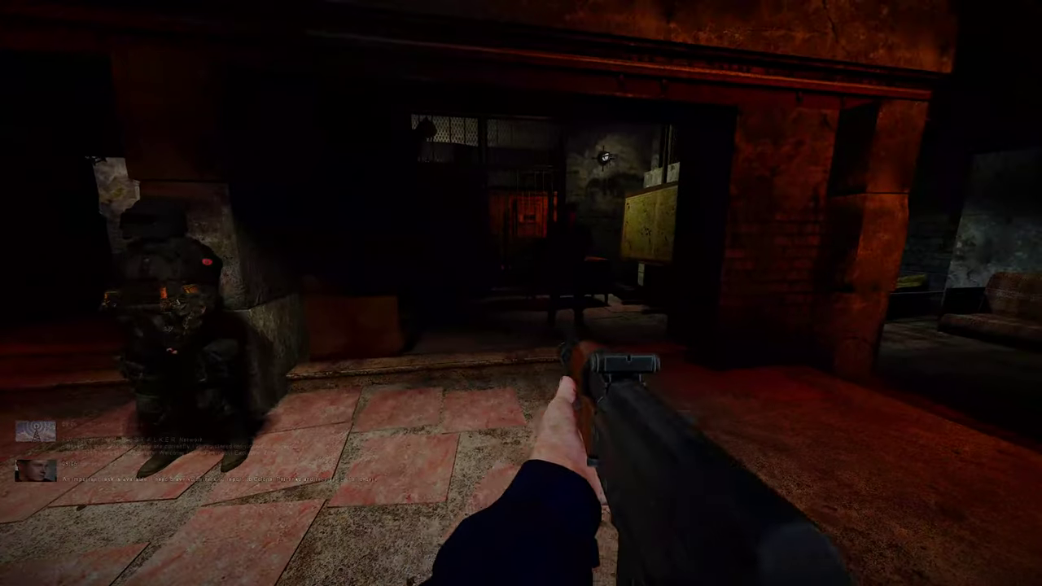
{"action": "key", "text": "f"}
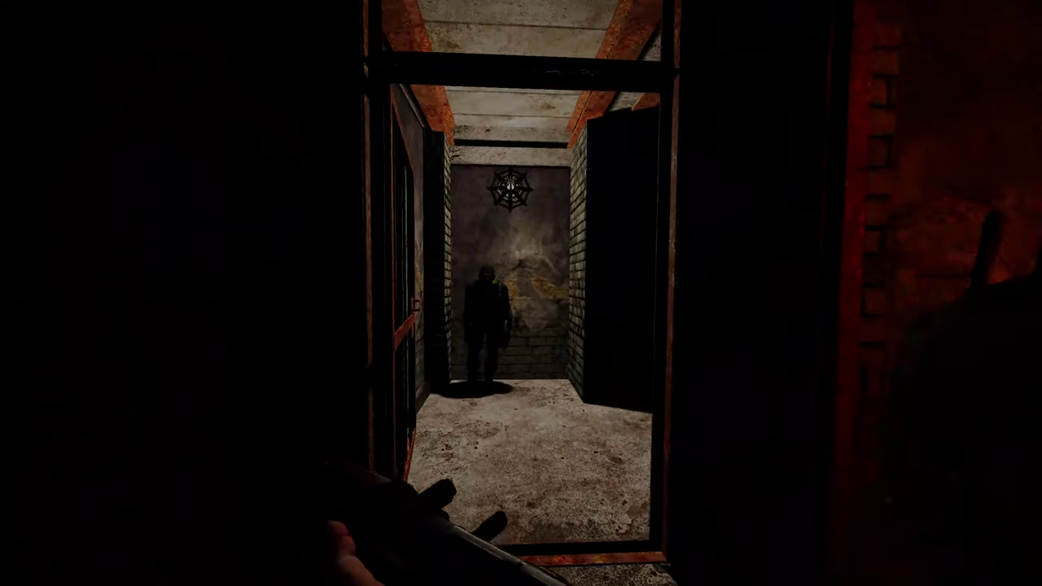
{"action": "key", "text": "w"}
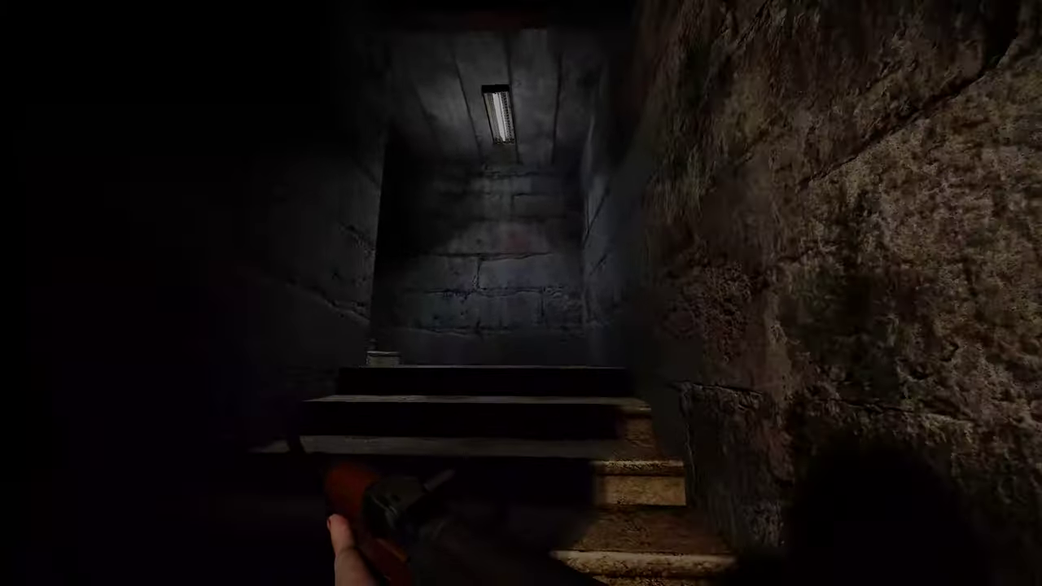
{"action": "key", "text": "w"}
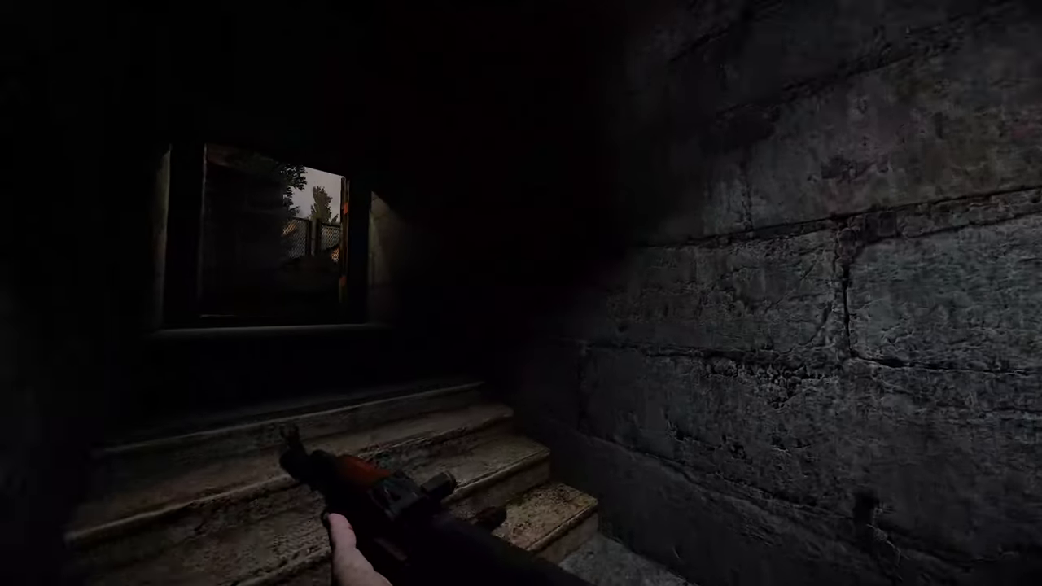